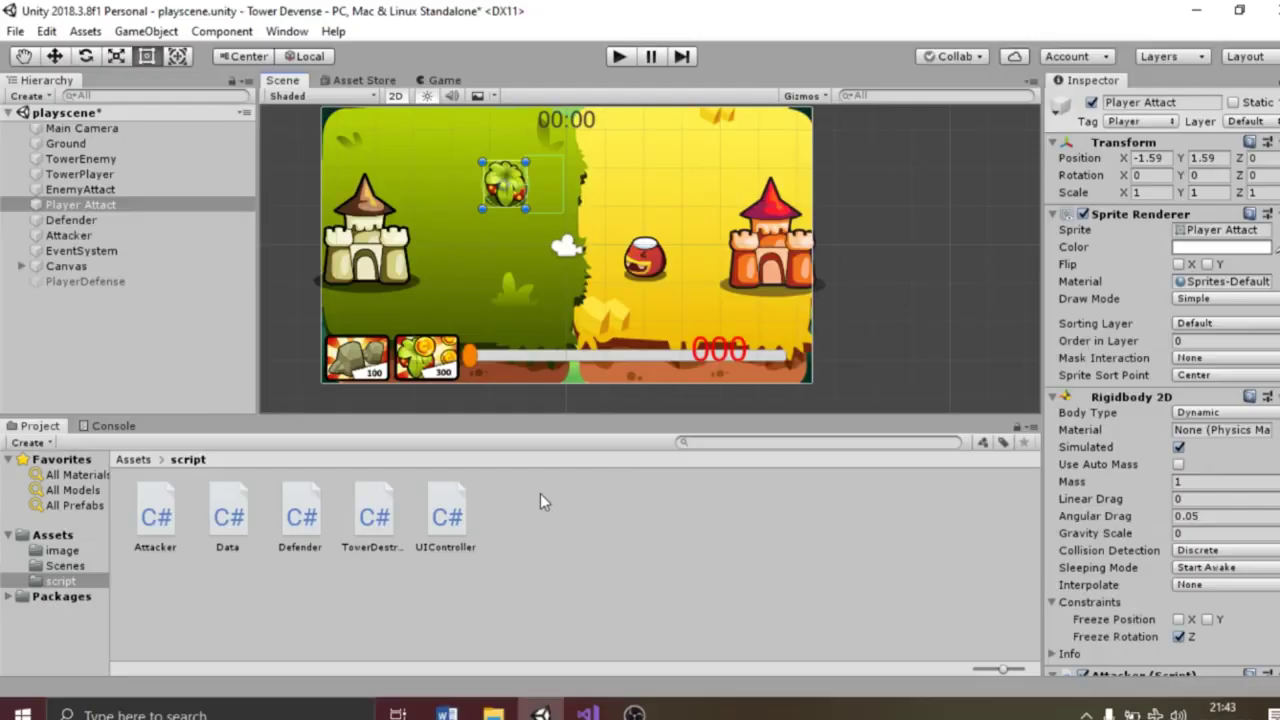
Add a new C# script named DragDrog to the script folder and open it in Visual Studio
{"action": "left_click", "coordinate": [536, 497]}
{"action": "right_click", "coordinate": [536, 497]}
{"action": "mouse_move", "coordinate": [628, 51]}
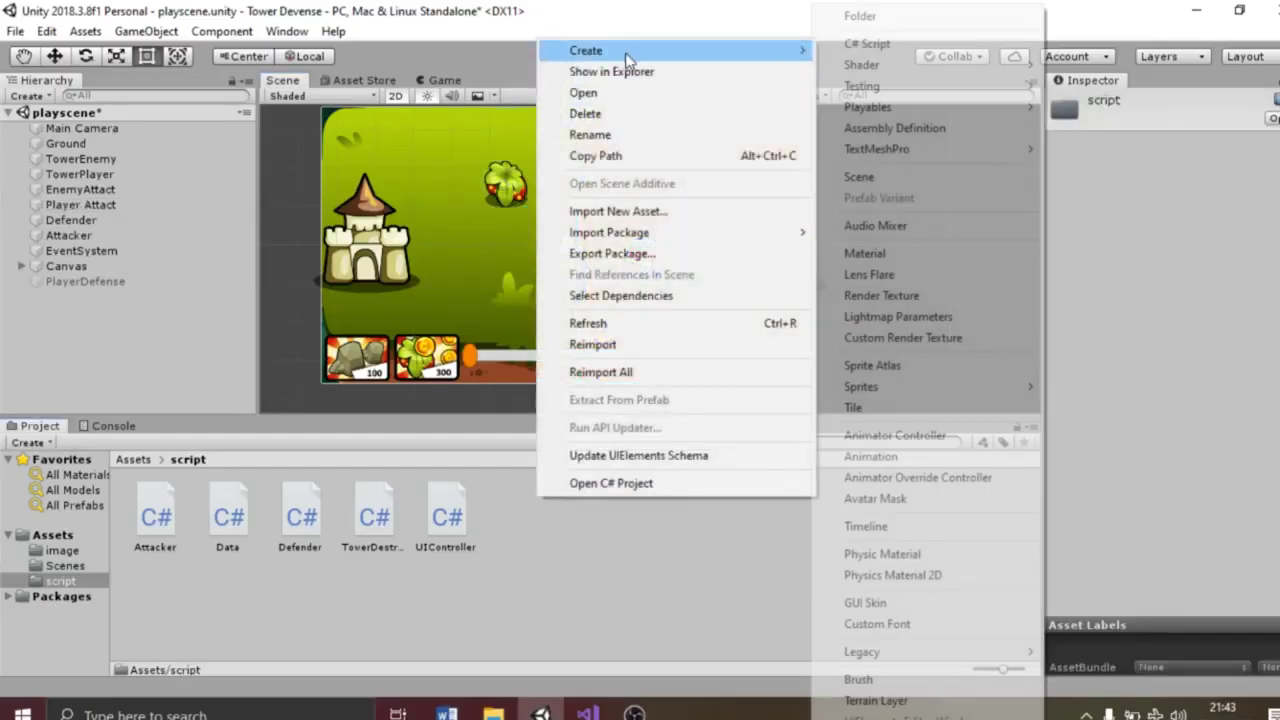
{"action": "left_click", "coordinate": [852, 49]}
{"action": "type", "text": "DragDrop"}
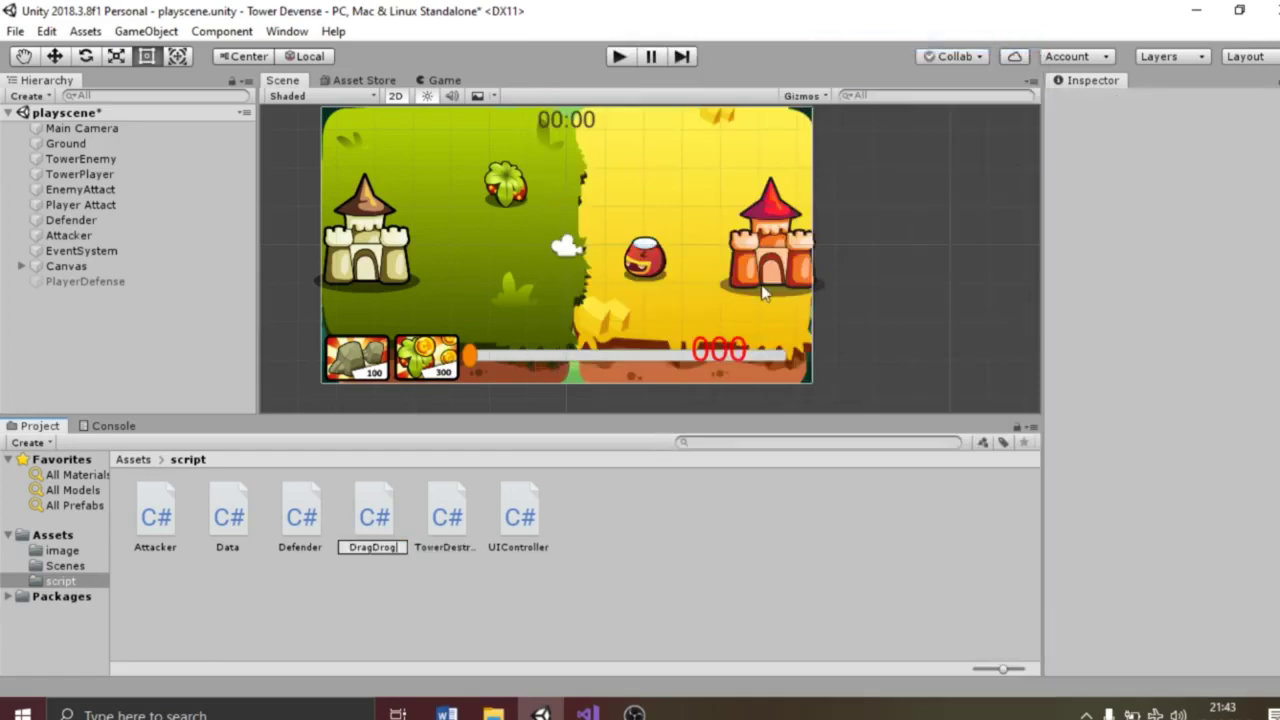
{"action": "key", "text": "Return"}
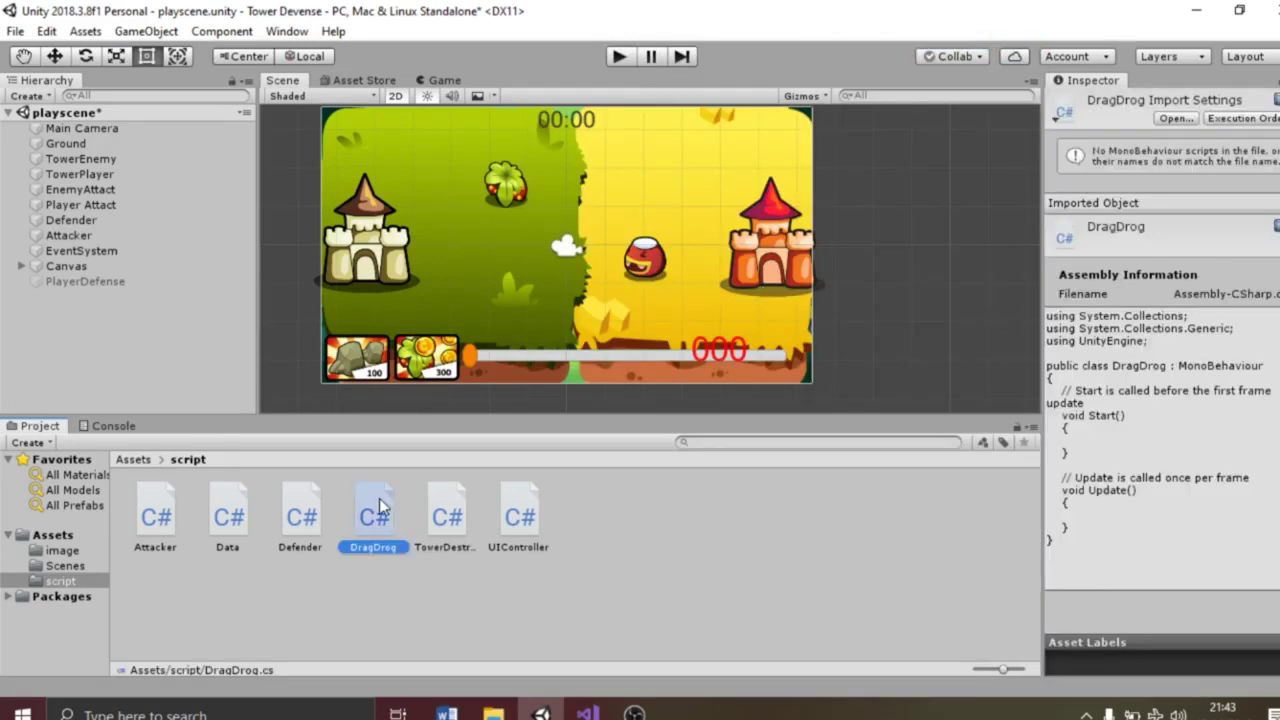
{"action": "double_click", "coordinate": [379, 508]}
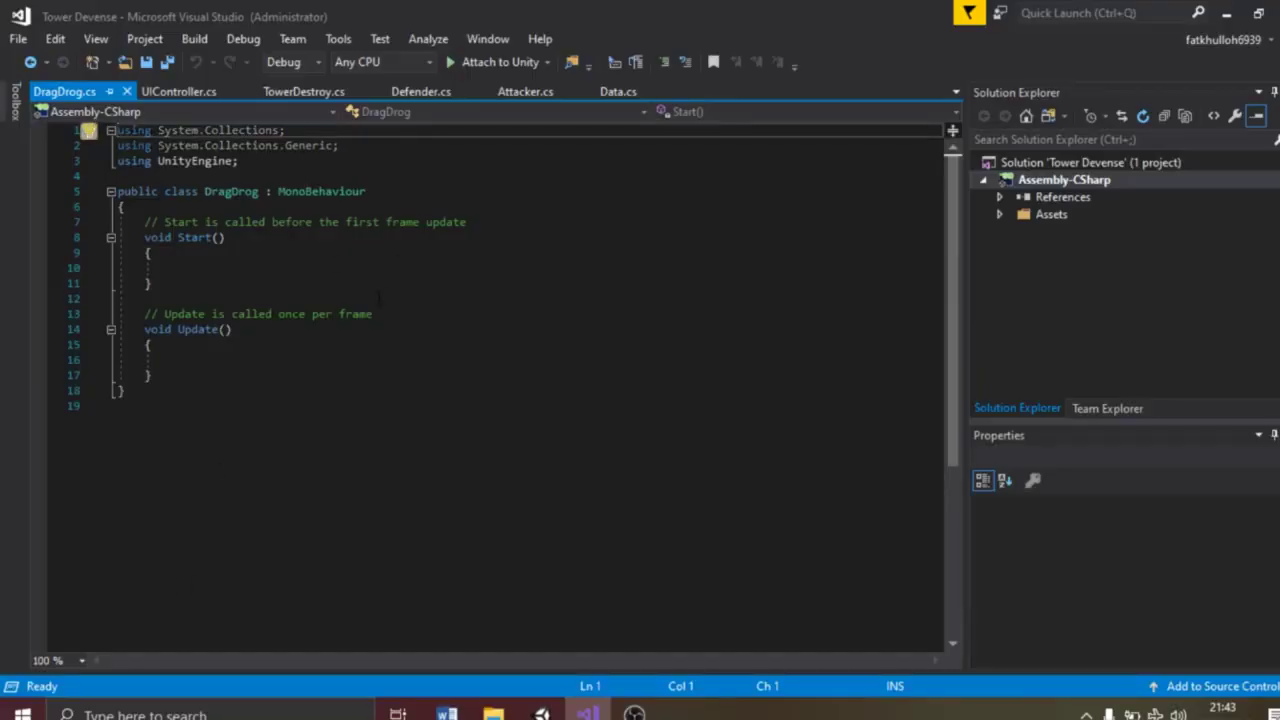
Declare a [HideInInspector] public Vector3 field screenPoint in the DragDrog class
{"action": "left_click", "coordinate": [155, 205]}
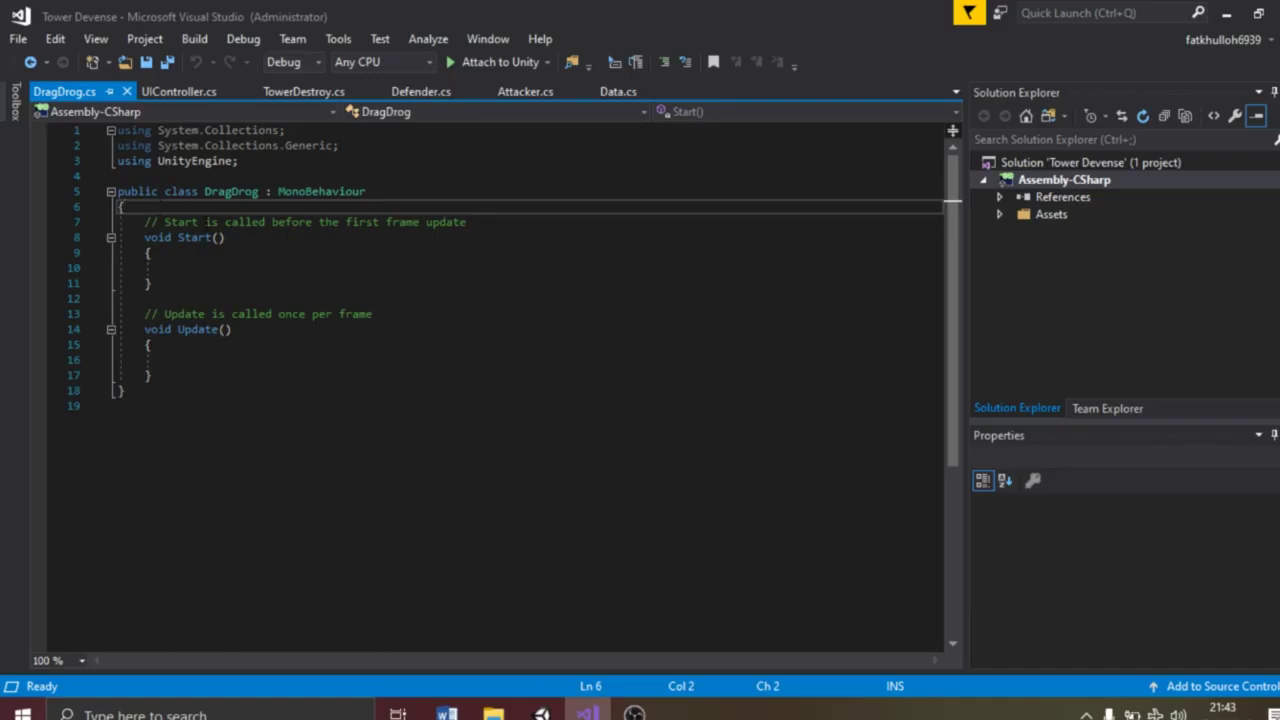
{"action": "type", "text": "[HideInInspector]"}
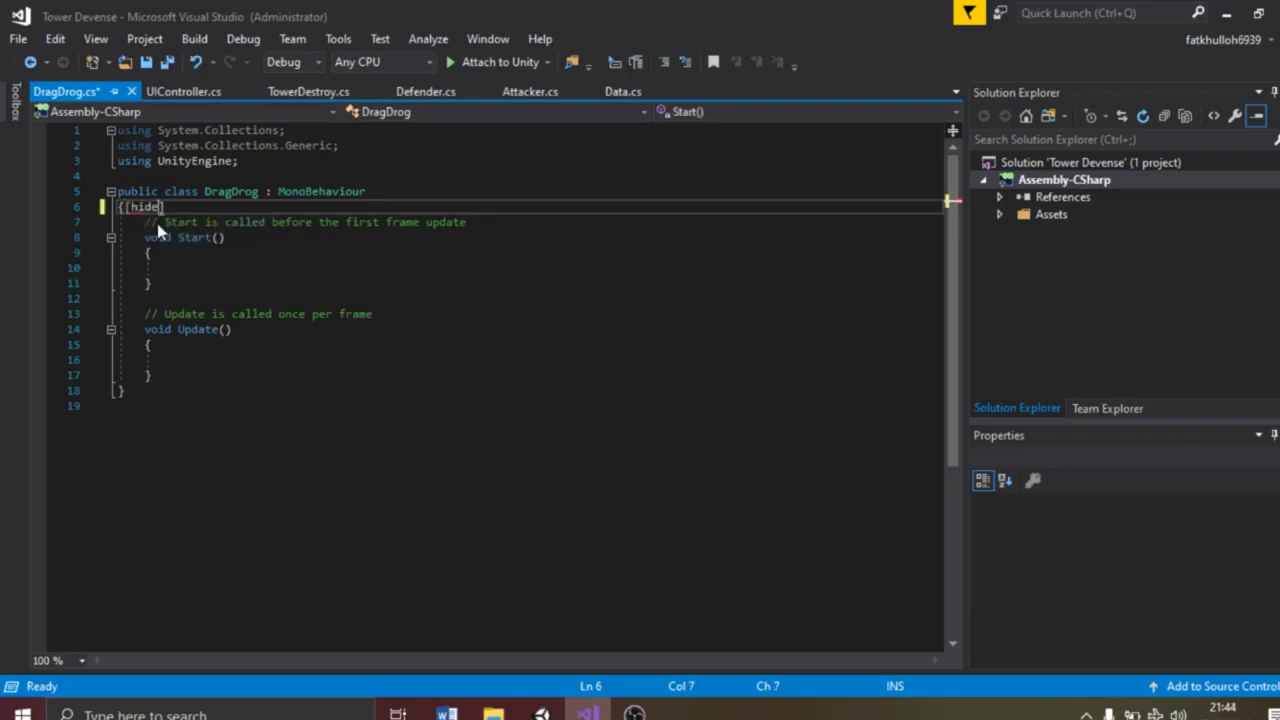
{"action": "key", "text": "Return"}
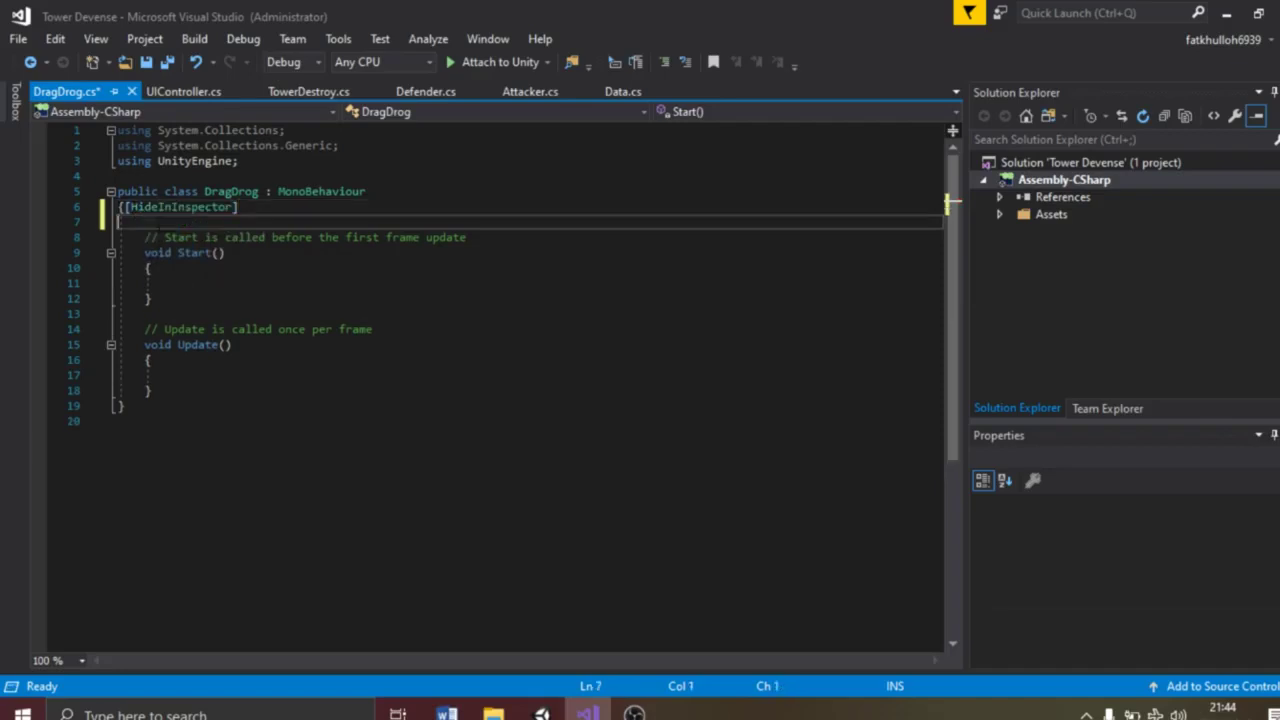
{"action": "type", "text": "public vect"}
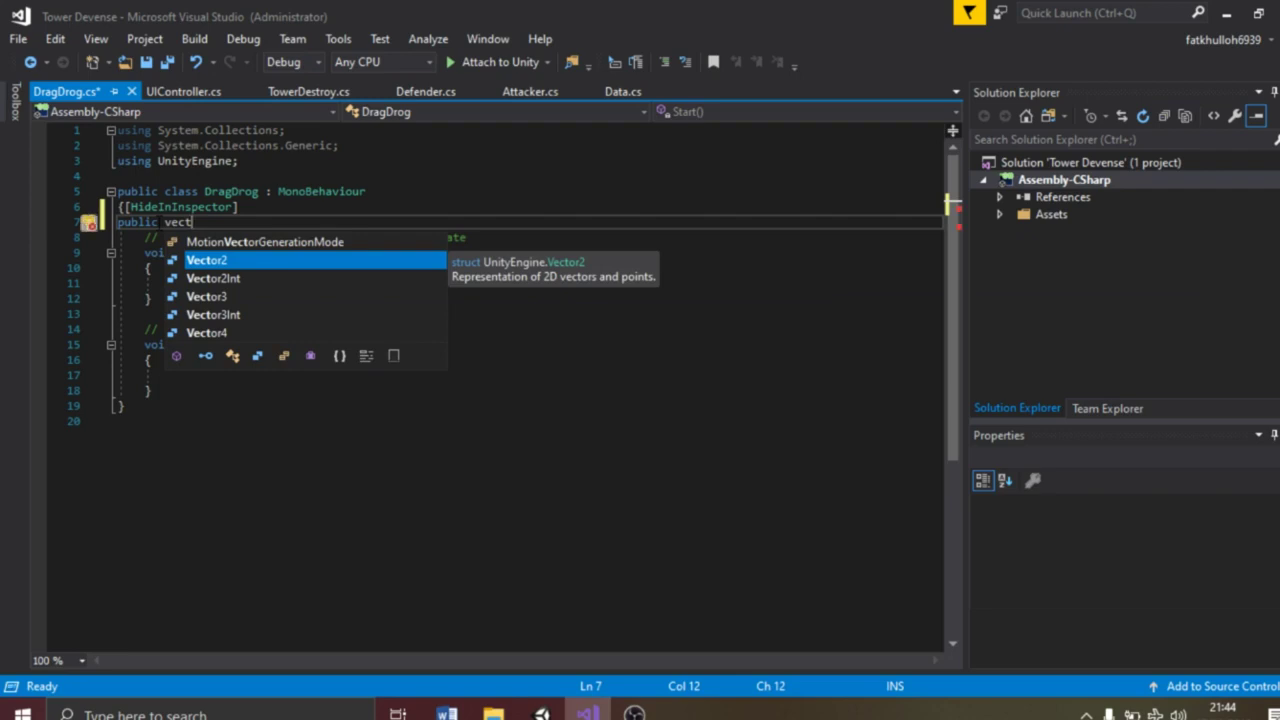
{"action": "key", "text": "Down"}
{"action": "key", "text": "Down"}
{"action": "key", "text": "Tab"}
{"action": "type", "text": "screenpoint"}
{"action": "key", "text": "BackSpace"}
{"action": "key", "text": "BackSpace"}
{"action": "key", "text": "BackSpace"}
{"action": "type", "text": "Point"}
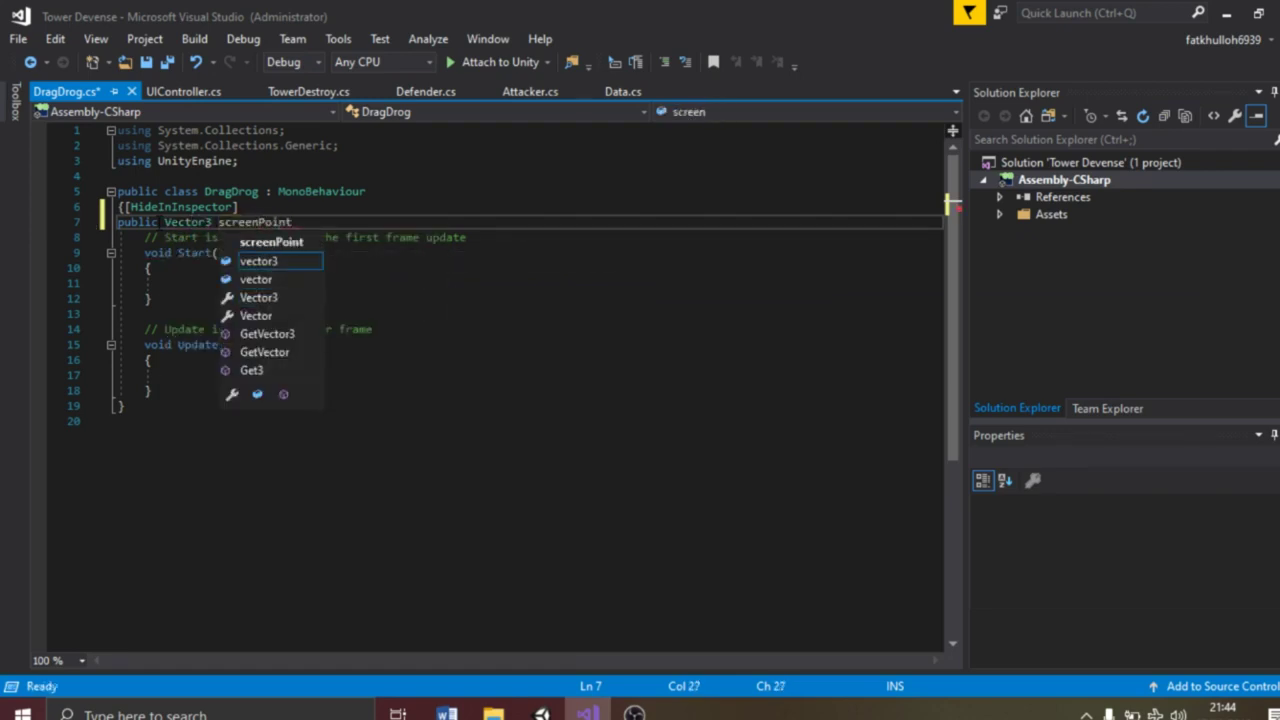
{"action": "type", "text": ";"}
{"action": "key", "text": "Return"}
Add a [HideInInspector] public Vector3 field named offset
{"action": "type", "text": "hid"}
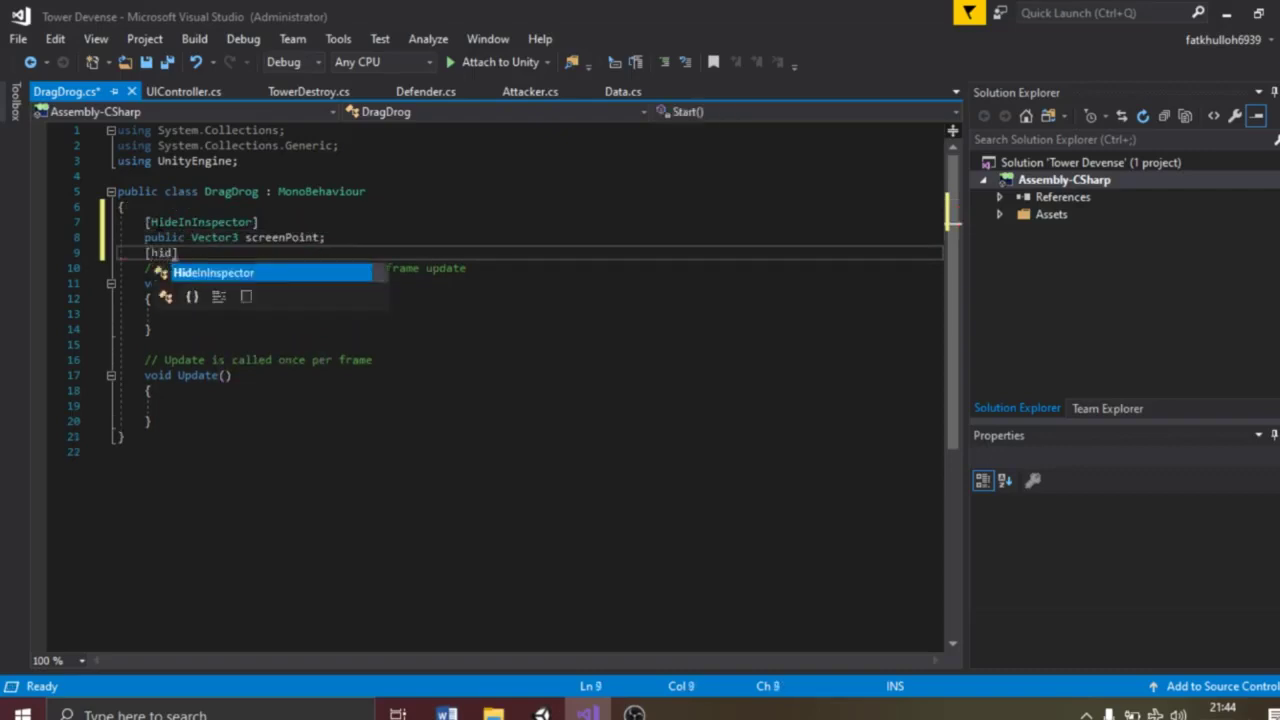
{"action": "key", "text": "Tab"}
{"action": "key", "text": "End"}
{"action": "key", "text": "Return"}
{"action": "type", "text": "p"}
{"action": "key", "text": "Tab"}
{"action": "type", "text": "vec"}
{"action": "key", "text": "Tab"}
{"action": "type", "text": "offs"}
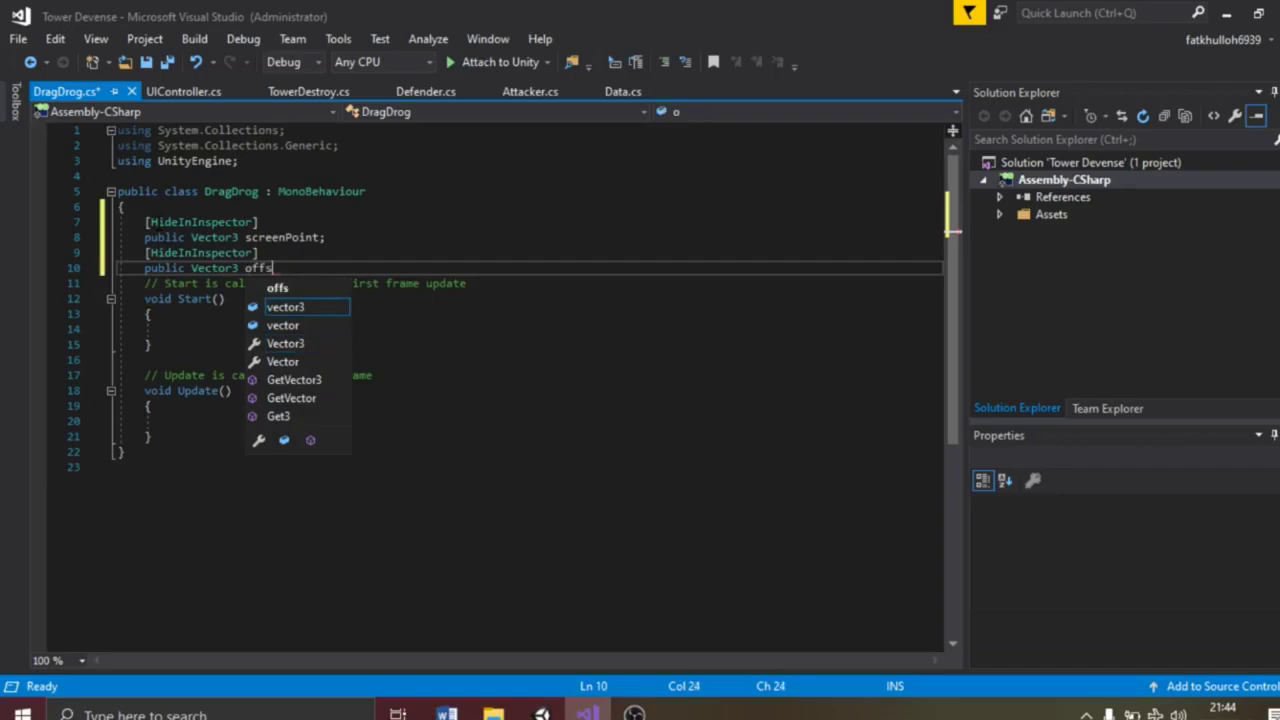
{"action": "type", "text": "et;"}
{"action": "key", "text": "Return"}
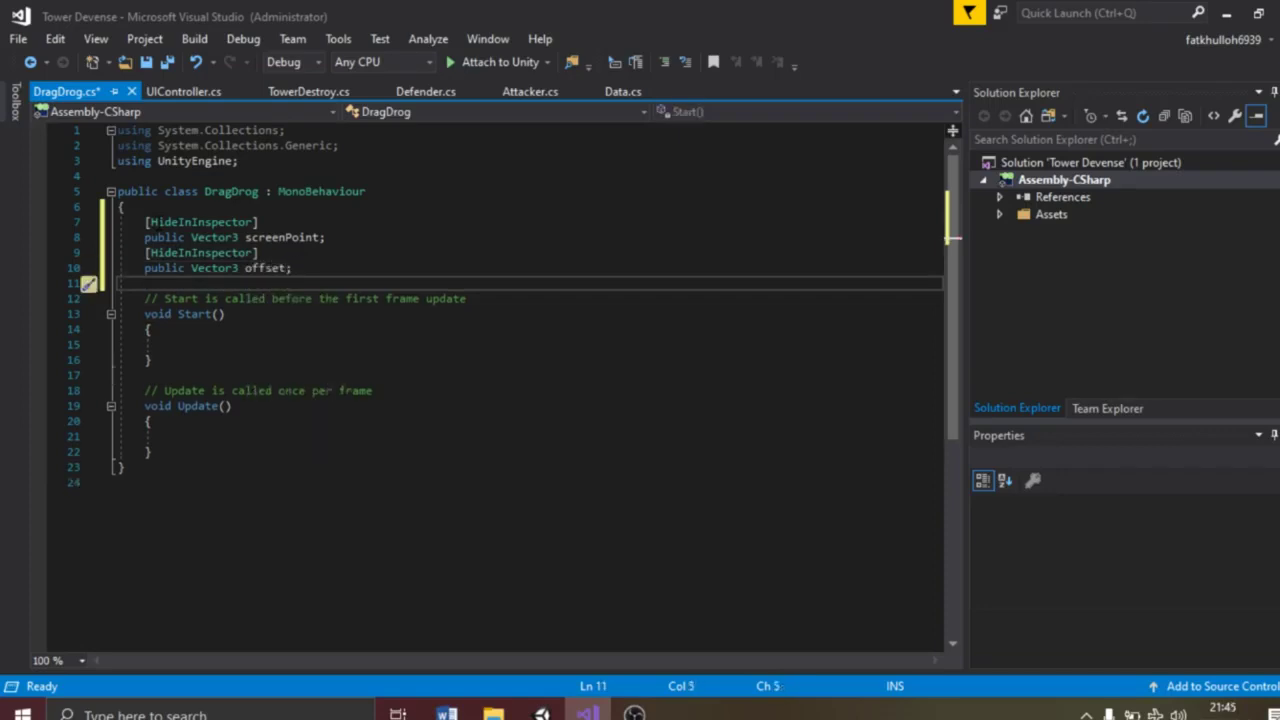
Declare a public int cost field
{"action": "type", "text": "publ"}
{"action": "key", "text": "Tab"}
{"action": "type", "text": "int"}
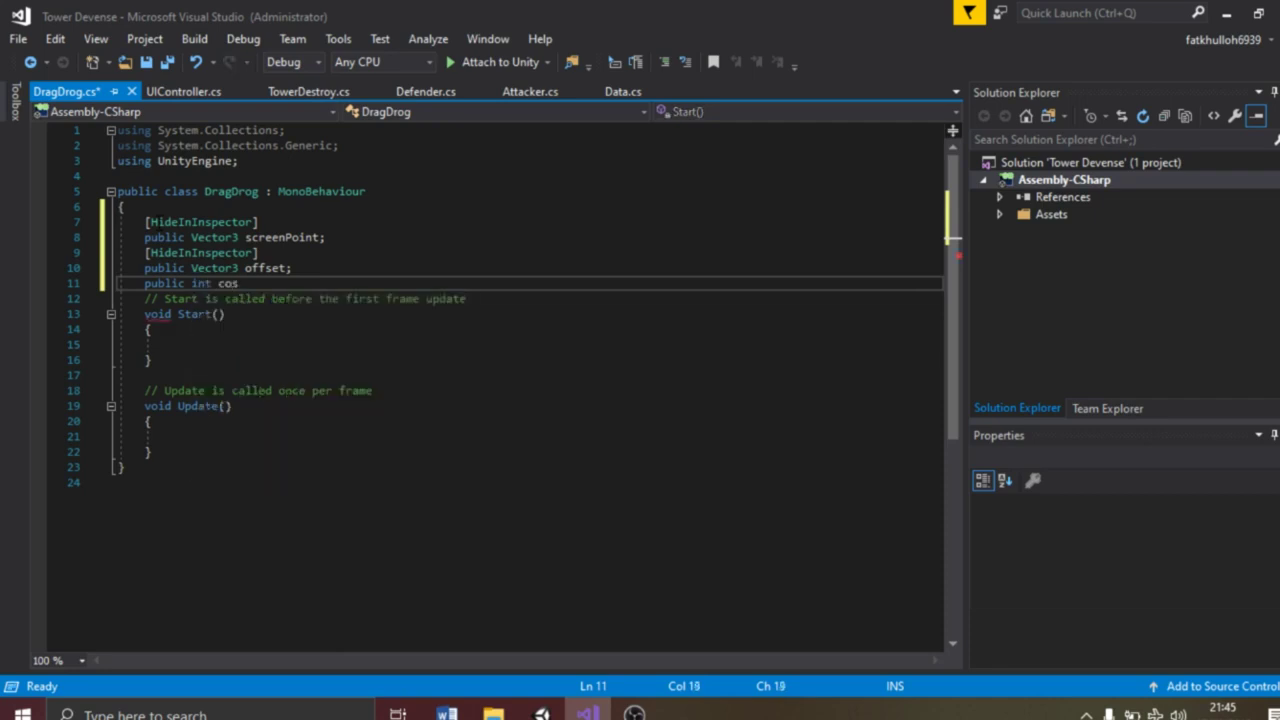
{"action": "key", "text": "Return"}
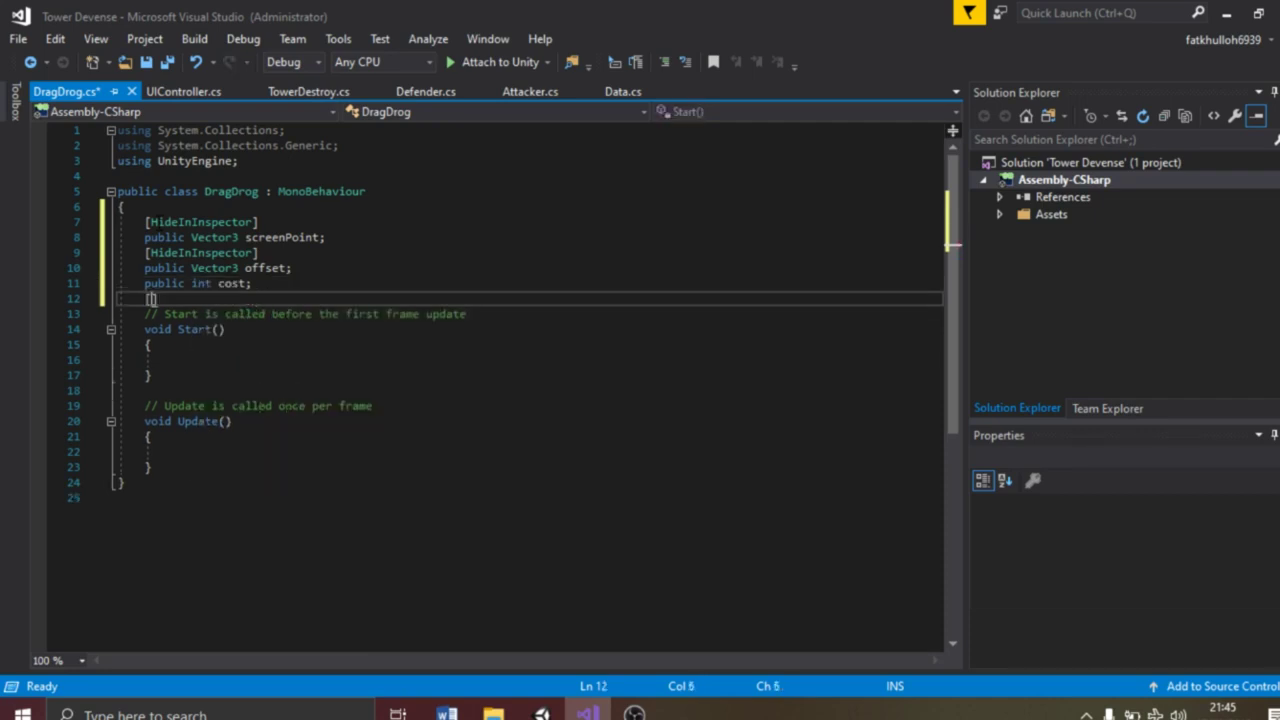
Add a [HideInInspector] public bool follow initialised to true
{"action": "type", "text": "[hide"}
{"action": "key", "text": "Tab"}
{"action": "key", "text": "Return"}
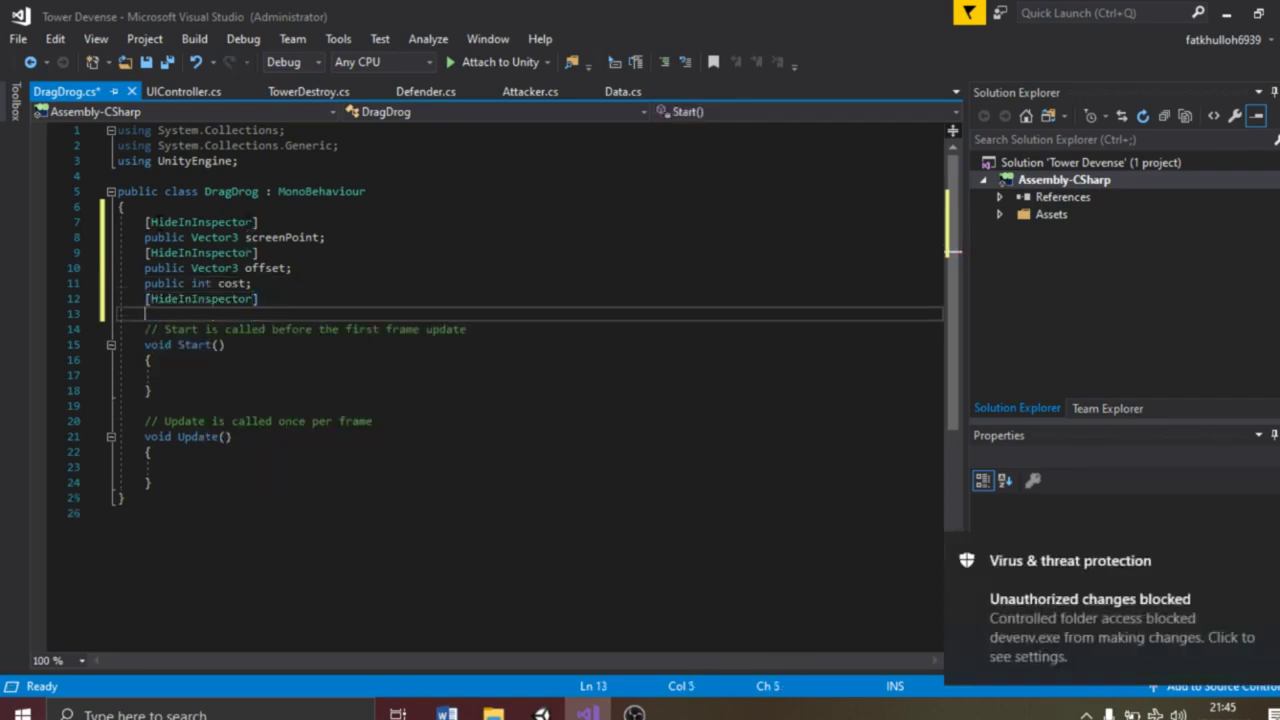
{"action": "type", "text": "pub"}
{"action": "key", "text": "Tab"}
{"action": "type", "text": "bool"}
{"action": "key", "text": "Escape"}
{"action": "type", "text": " follow = true;"}
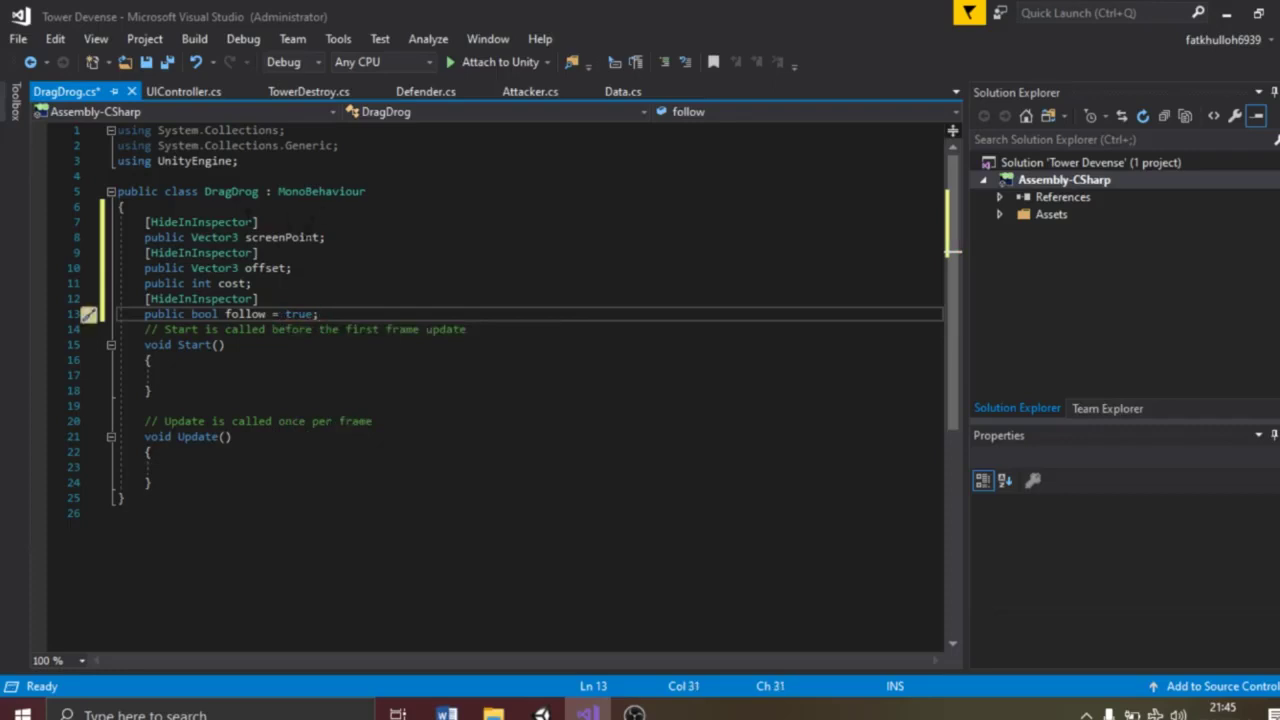
{"action": "scroll", "coordinate": [500, 320], "scroll_direction": "down", "scroll_amount": 2}
Make Update private and open an if (follow) block inside it
{"action": "left_click", "coordinate": [145, 344]}
{"action": "type", "text": "priv"}
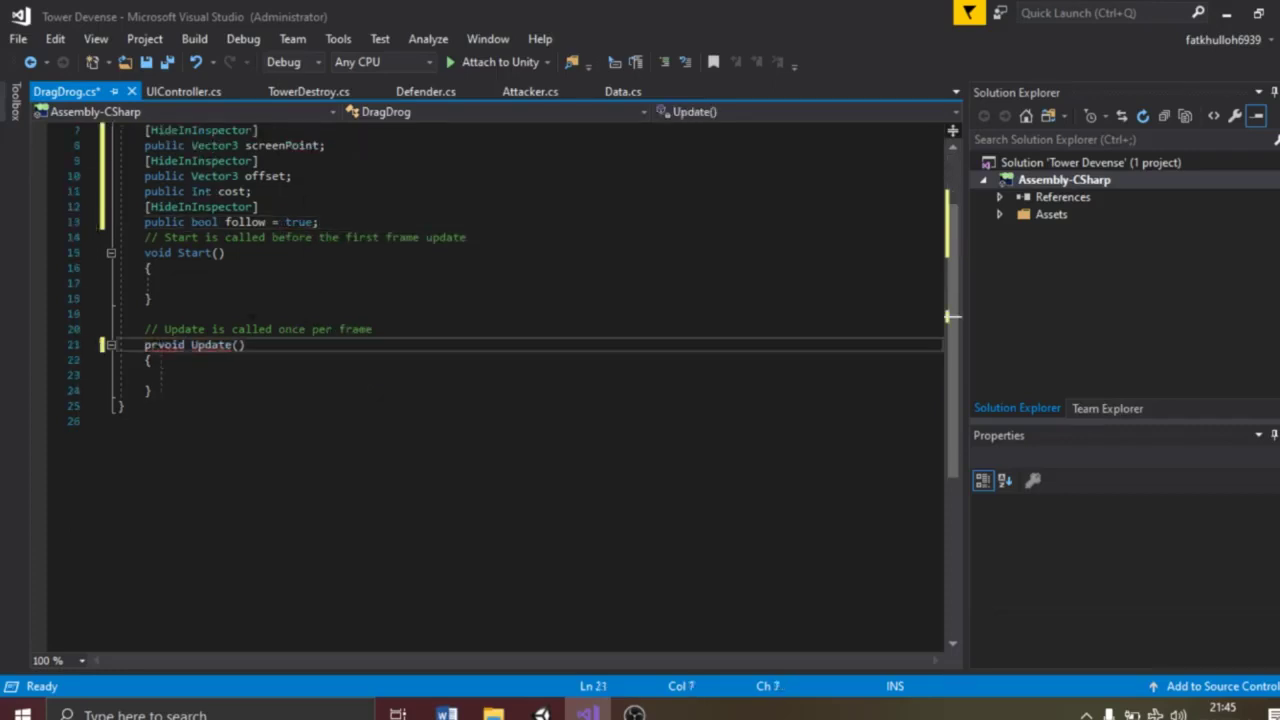
{"action": "type", "text": "ate"}
{"action": "key", "text": "Down"}
{"action": "key", "text": "Down"}
{"action": "type", "text": "if(follow)"}
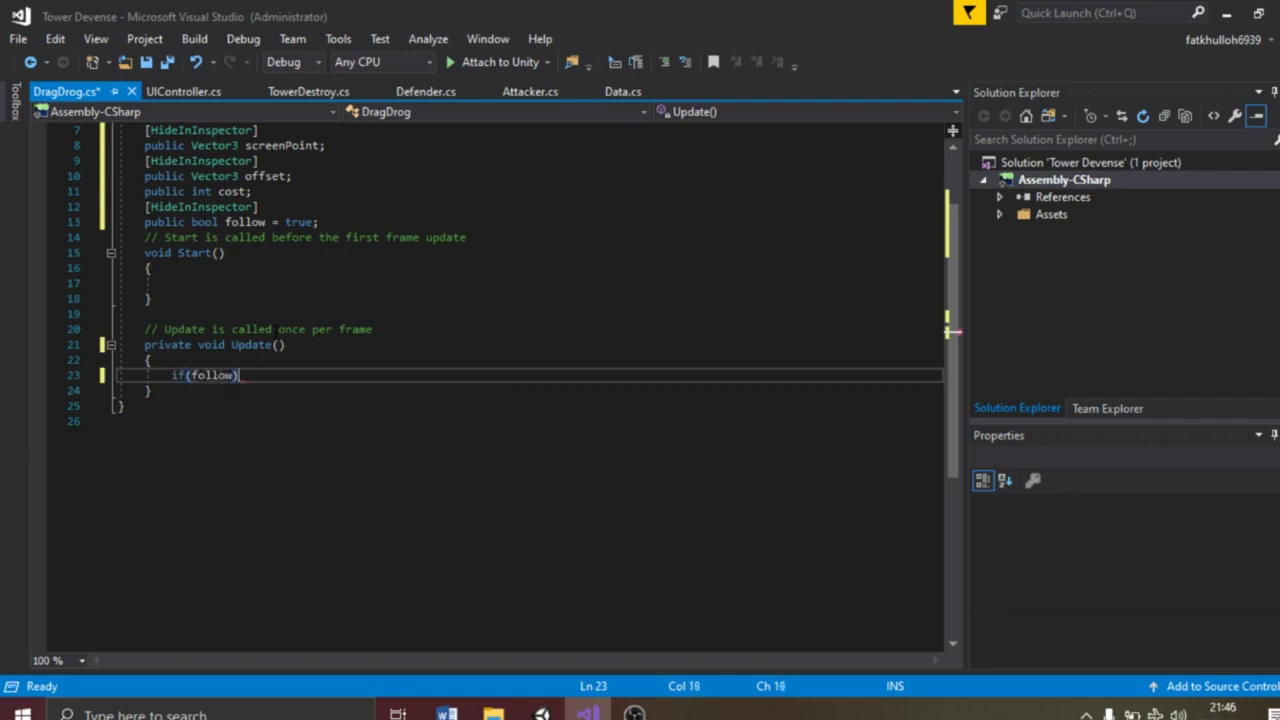
{"action": "key", "text": "Return"}
Set curScreenPoint to new Vector3(Input.mousePosition.x, Input.mousePosition.y, screenPoint.z)
{"action": "type", "text": "vect"}
{"action": "key", "text": "Tab"}
{"action": "type", "text": "cur"}
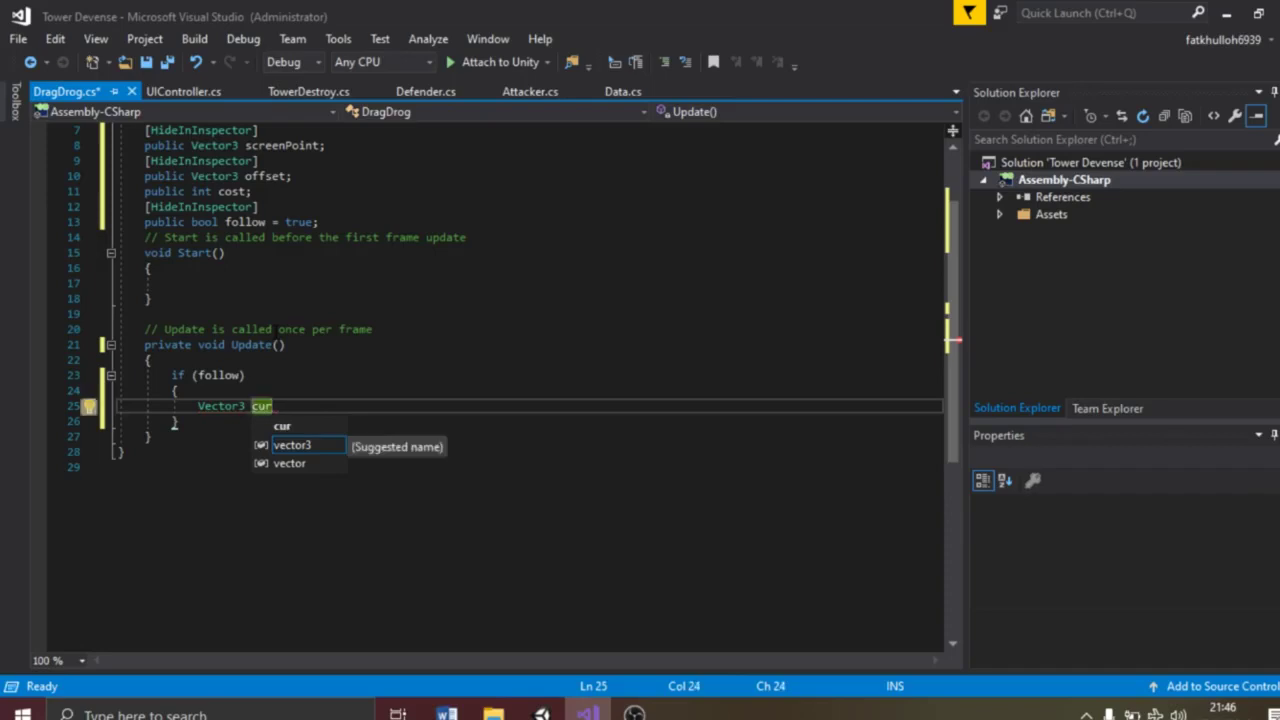
{"action": "type", "text": "ScreenPoint="}
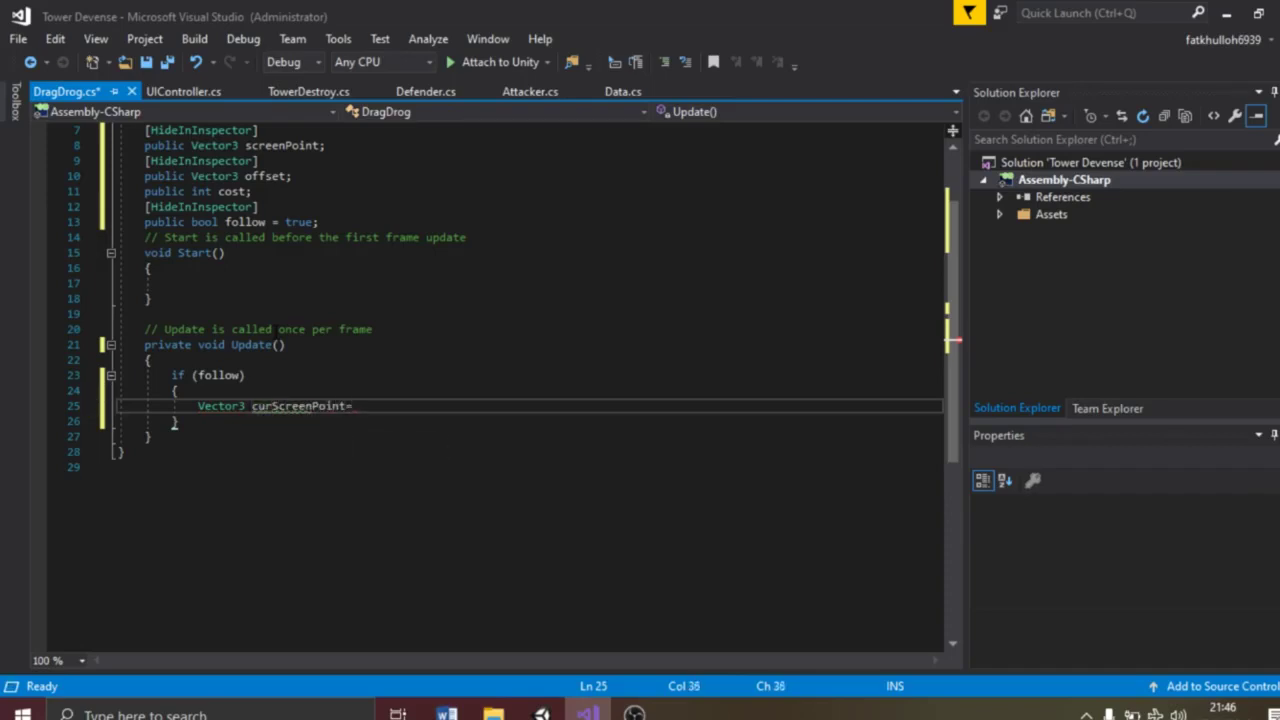
{"action": "type", "text": " new vec"}
{"action": "key", "text": "Tab"}
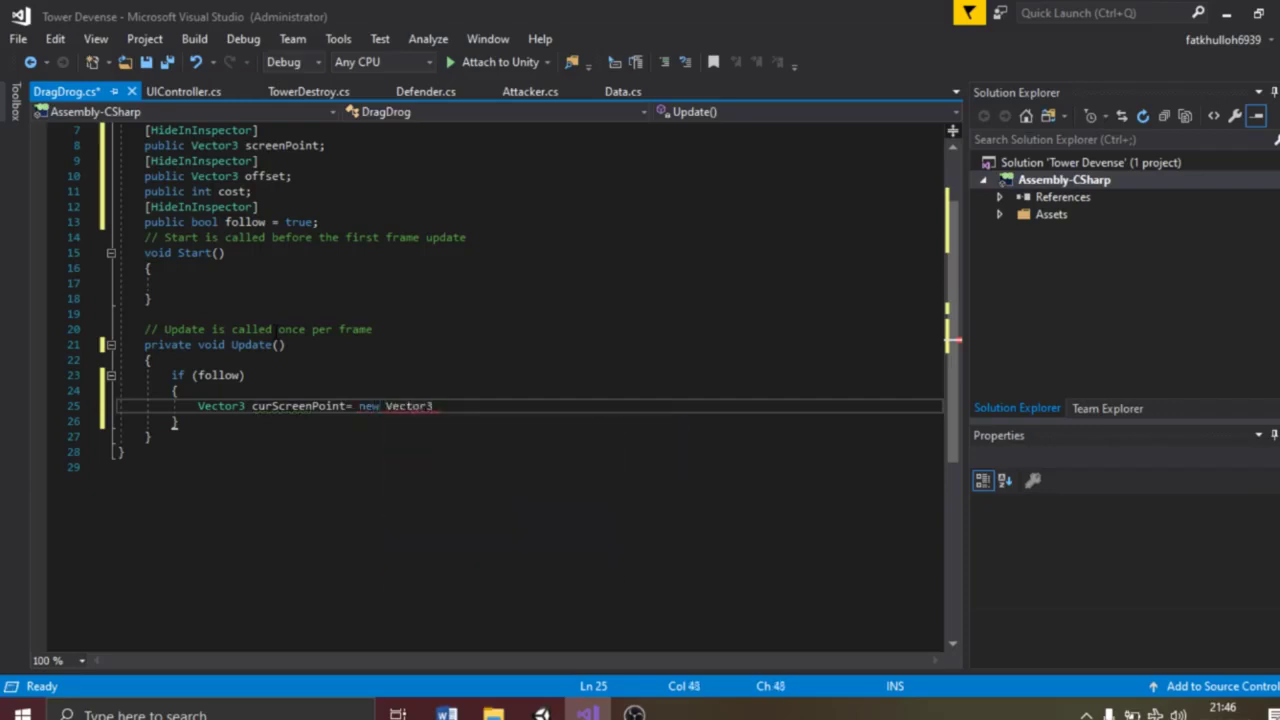
{"action": "type", "text": "(Inpu"}
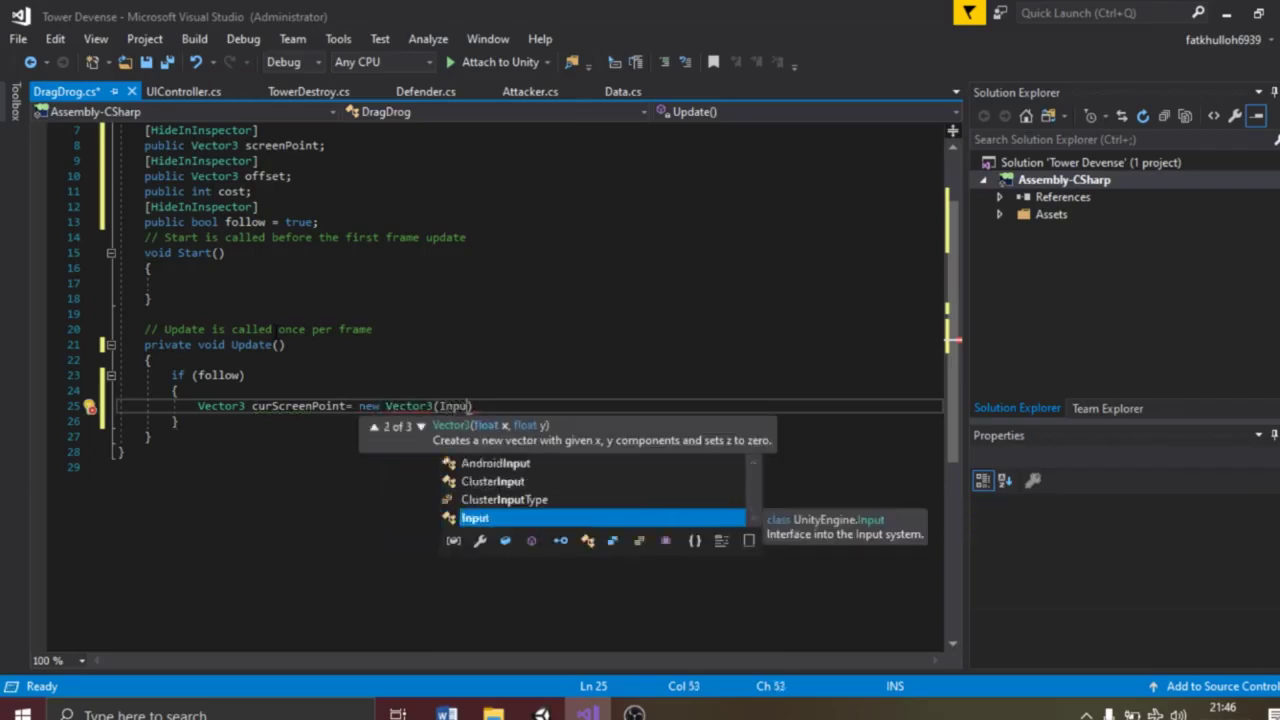
{"action": "type", "text": "t.m"}
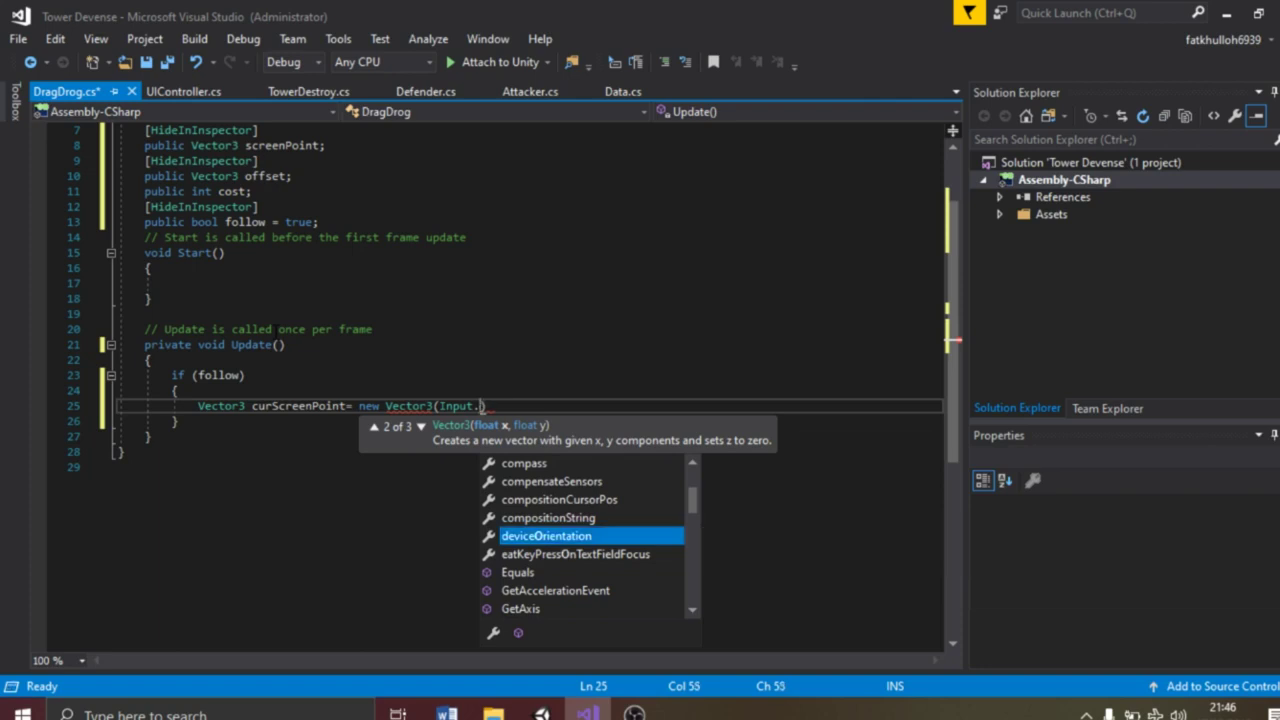
{"action": "type", "text": "ou"}
{"action": "key", "text": "Tab"}
{"action": "type", "text": ".x"}
{"action": "key", "text": "Escape"}
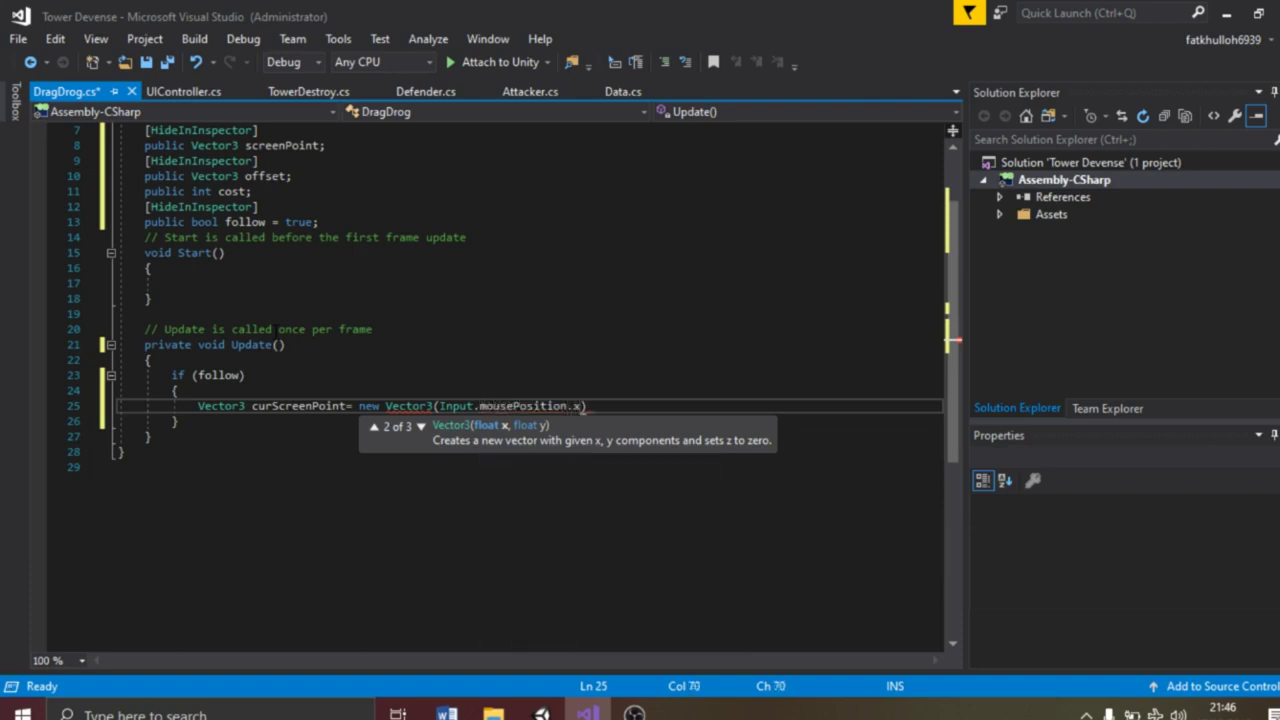
{"action": "type", "text": ", In"}
{"action": "key", "text": "Tab"}
{"action": "type", "text": ".mou"}
{"action": "key", "text": "Tab"}
{"action": "type", "text": ".y, scree"}
{"action": "key", "text": "Tab"}
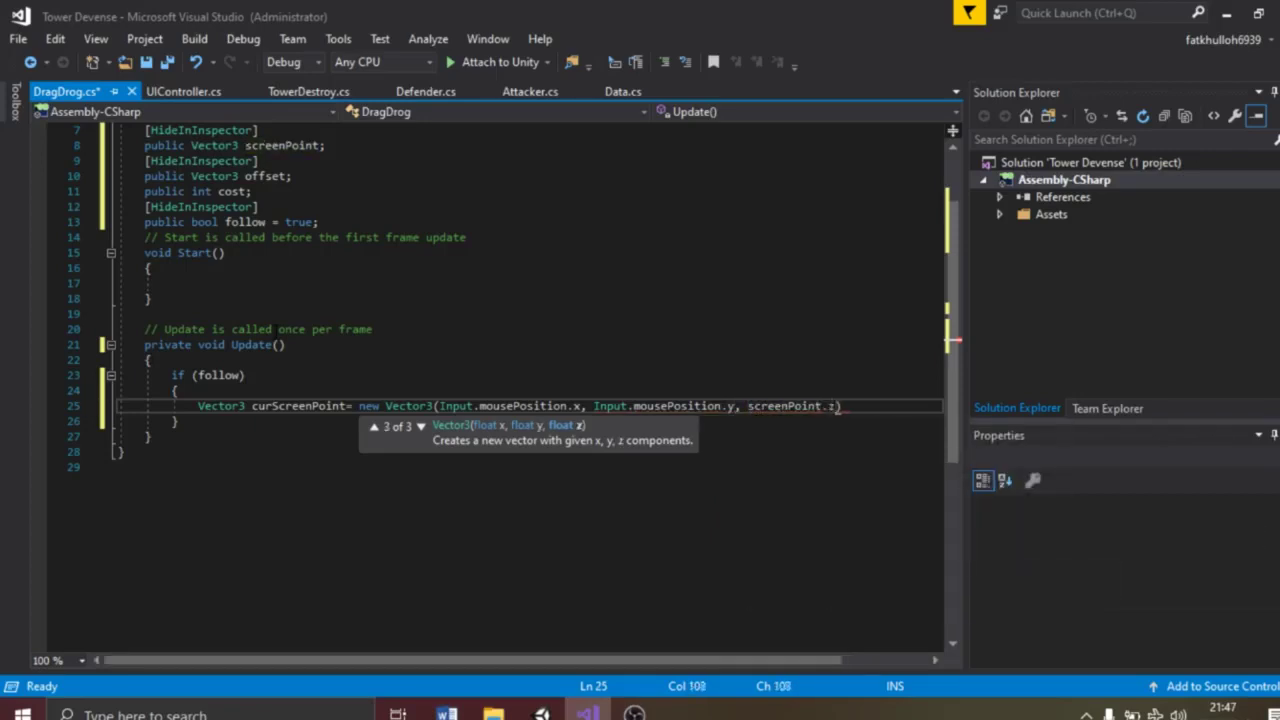
{"action": "type", "text": "z);"}
{"action": "key", "text": "Return"}
Compute curPosition as Camera.main.ScreenToWorldPoint(curScreenPoint) + offset
{"action": "type", "text": "Vect"}
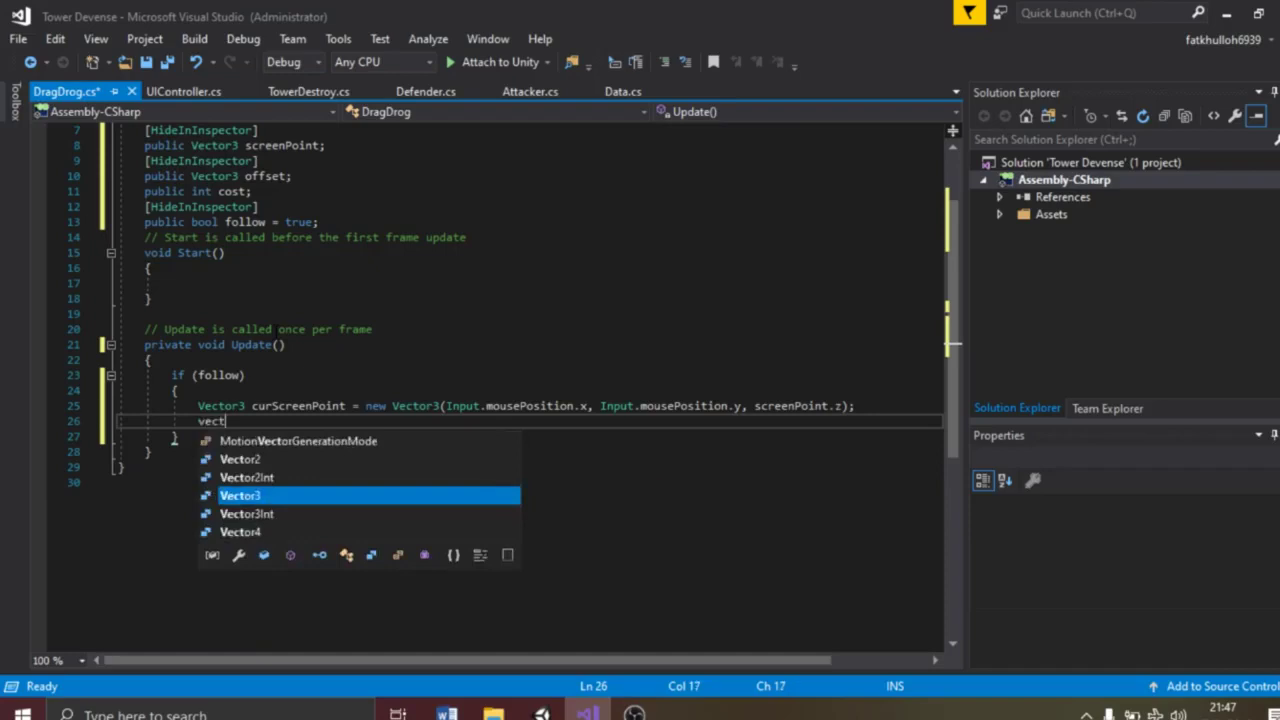
{"action": "type", "text": "or3 curPosit"}
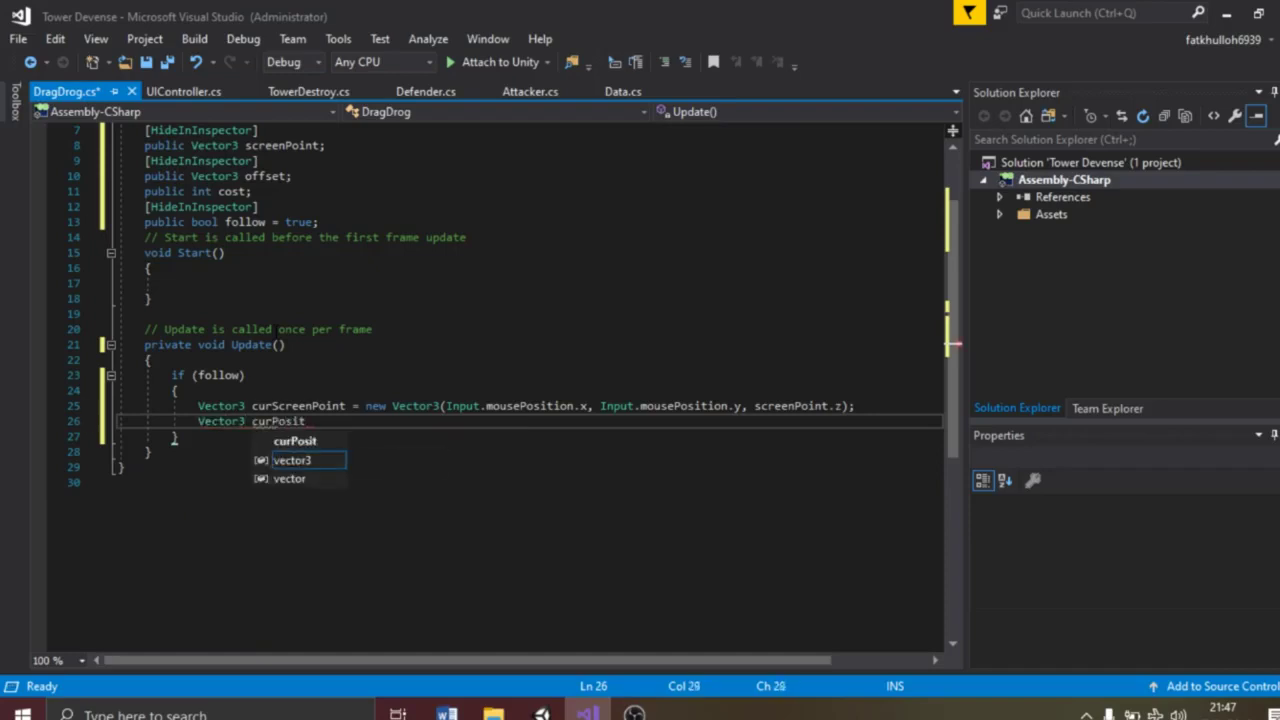
{"action": "type", "text": "ion= Camera.main"}
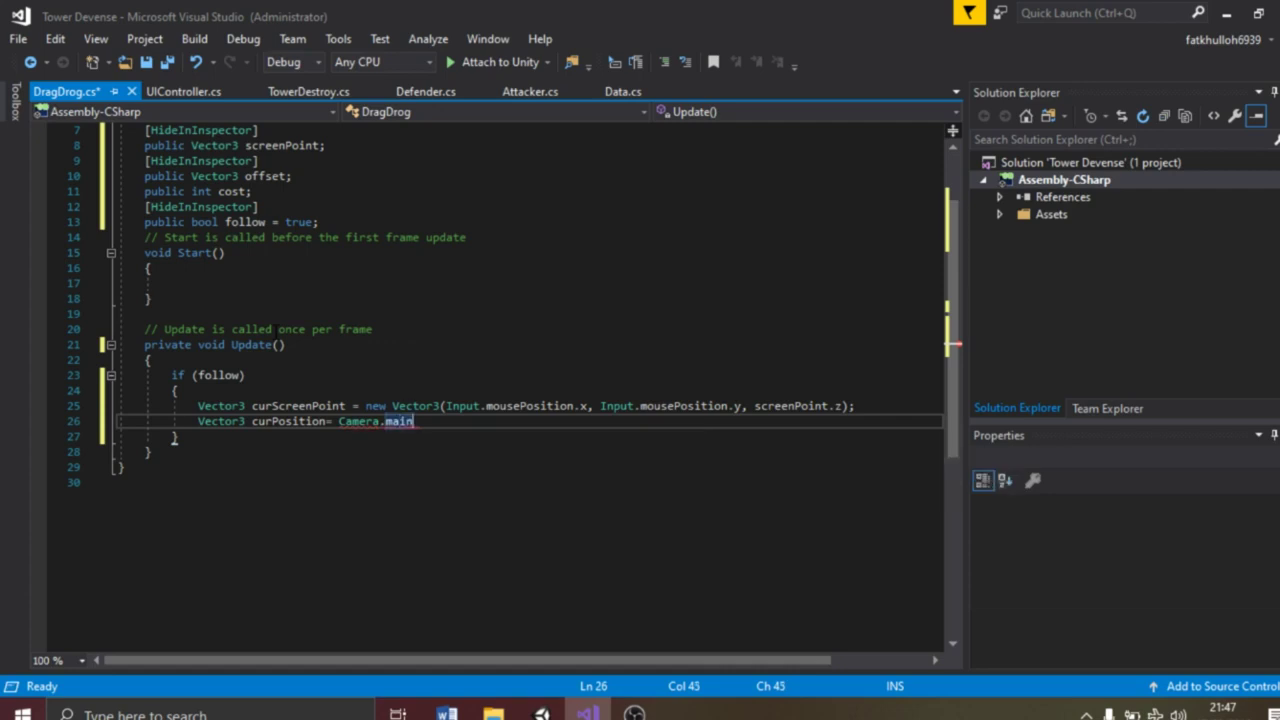
{"action": "type", "text": ".Scree"}
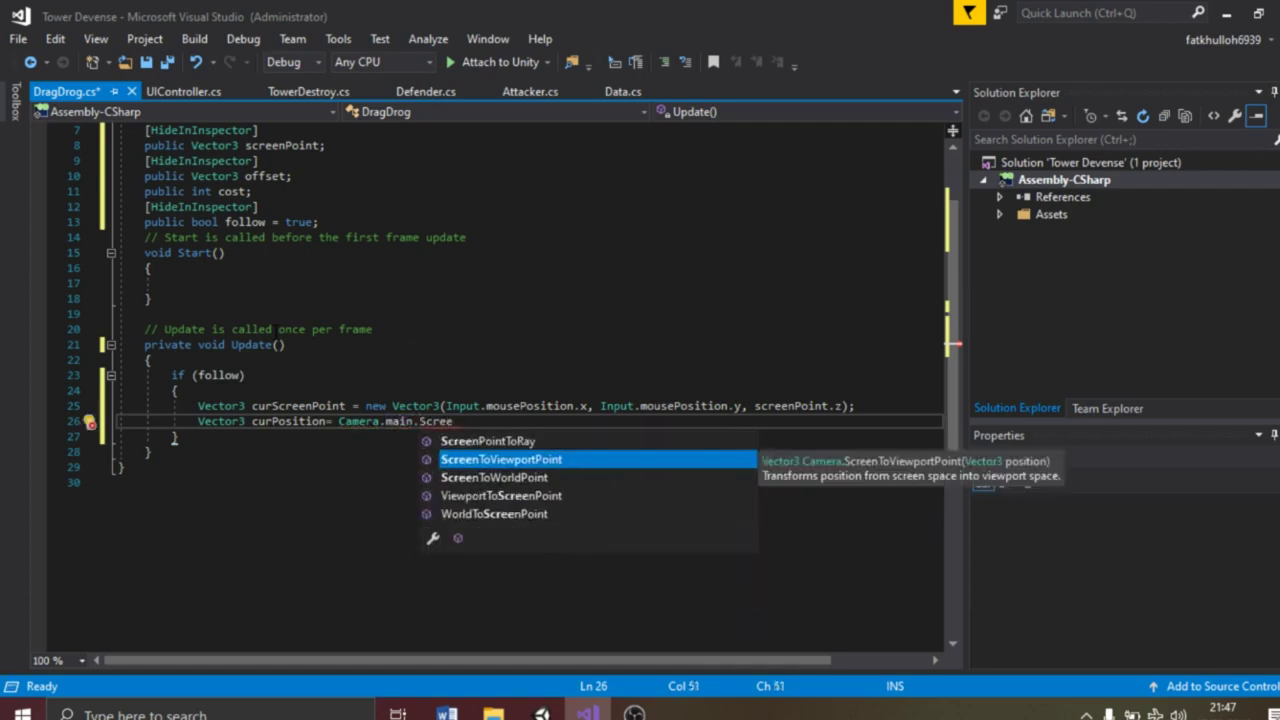
{"action": "key", "text": "Down"}
{"action": "key", "text": "Tab"}
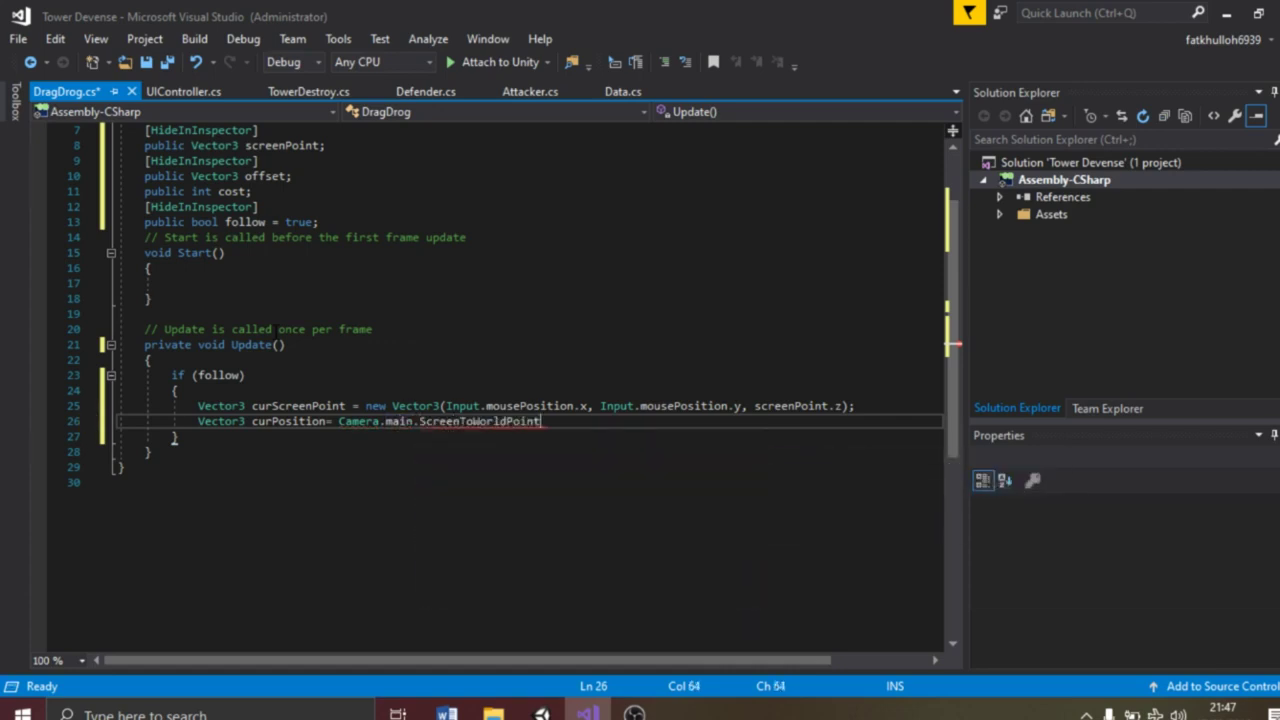
{"action": "type", "text": "(cursc"}
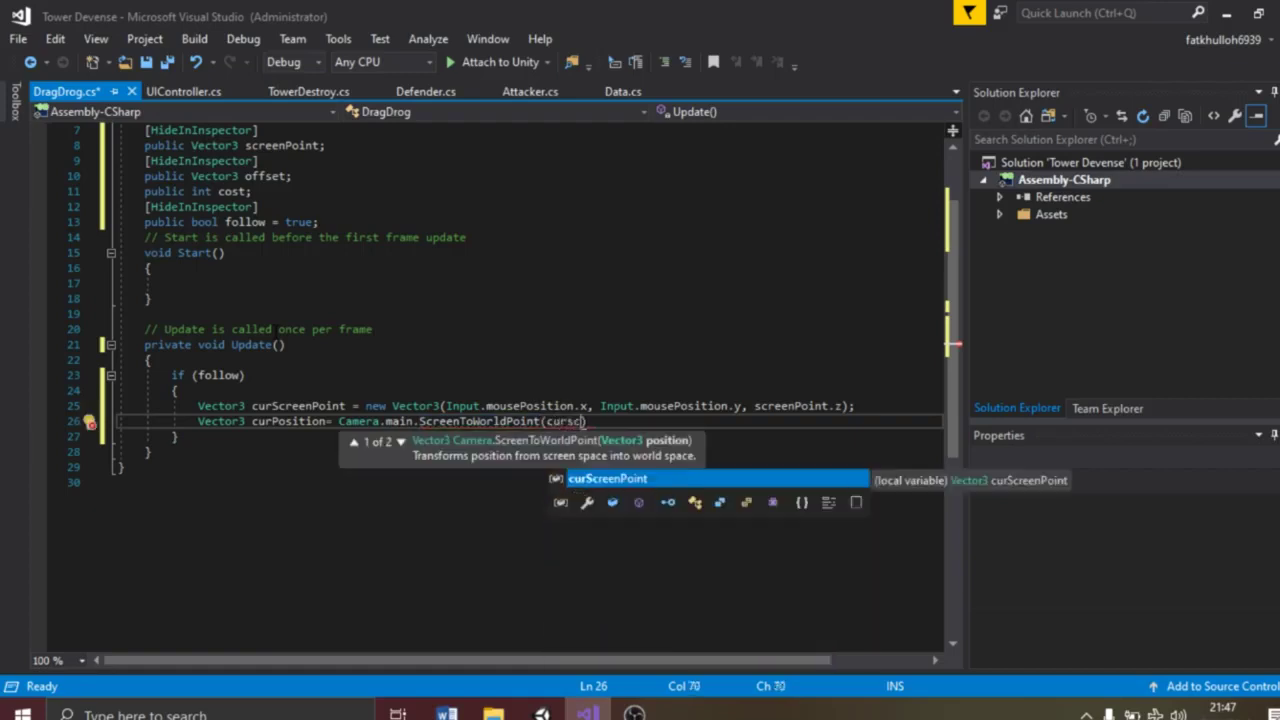
{"action": "key", "text": "Tab"}
{"action": "type", "text": ") + o"}
{"action": "key", "text": "Tab"}
{"action": "type", "text": ";"}
Assign curPosition to transform.position
{"action": "key", "text": "Return"}
{"action": "type", "text": "transform.posi"}
{"action": "key", "text": "Tab"}
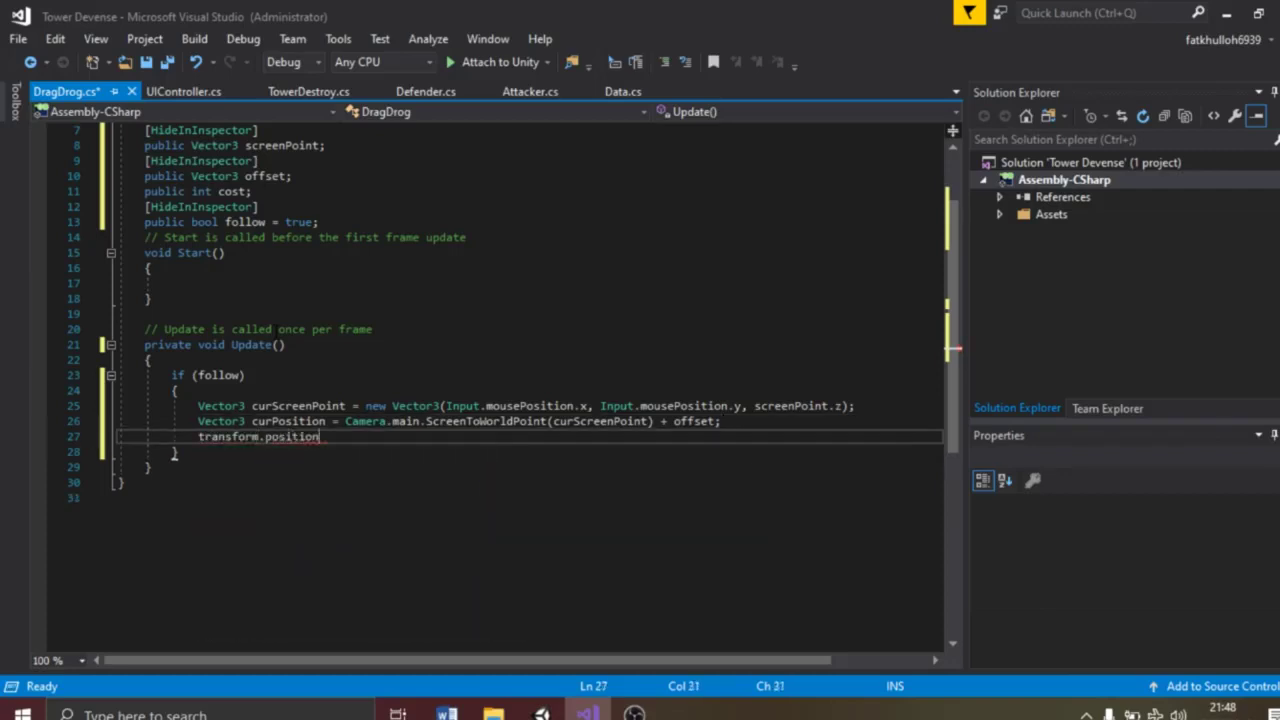
{"action": "type", "text": "urpo"}
{"action": "key", "text": "Tab"}
{"action": "type", "text": ";"}
Start an if (Input.GetMouseButton…) check, then delete the GetMouseButton call to redo it
{"action": "key", "text": "Return"}
{"action": "type", "text": "if(Input"}
{"action": "key", "text": "Tab"}
{"action": "type", "text": ".getmou"}
{"action": "key", "text": "Tab"}
{"action": "key", "text": "ctrl+BackSpace"}
Add an if (Input.GetMouseButtonUp(0)) block
{"action": "type", "text": "getmo"}
{"action": "key", "text": "Down"}
{"action": "key", "text": "Down"}
{"action": "key", "text": "Tab"}
{"action": "type", "text": "(0"}
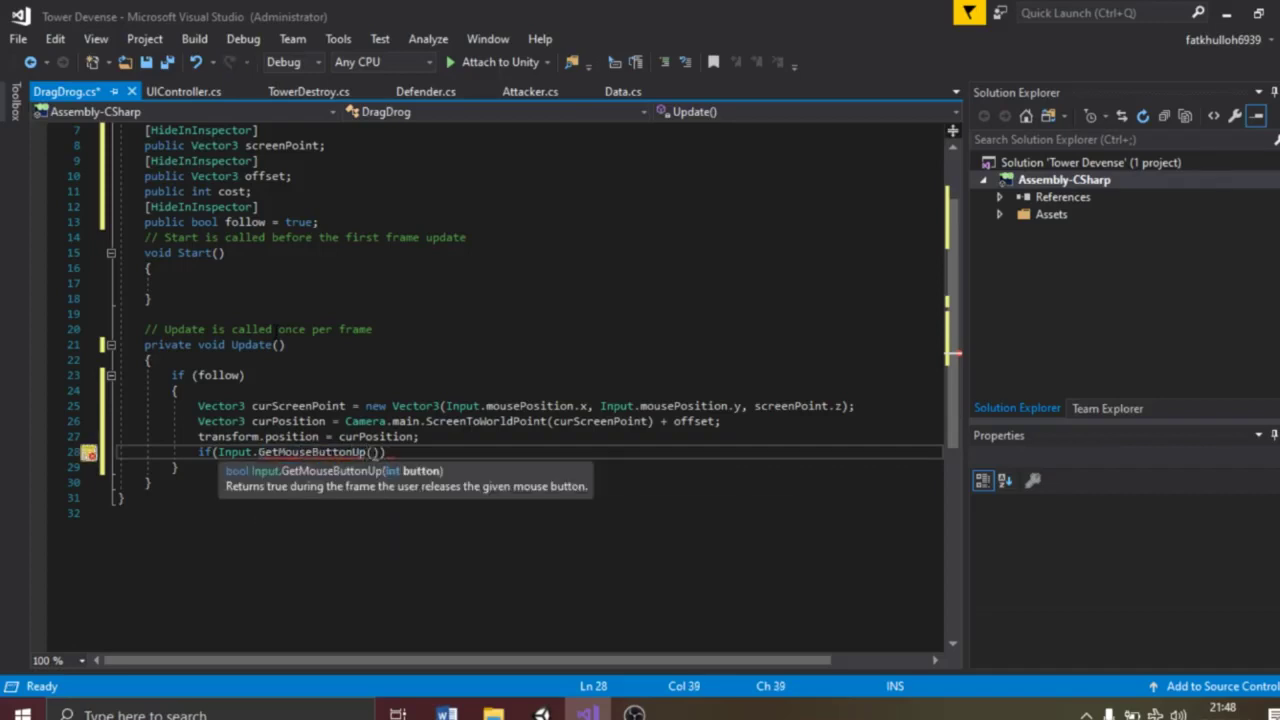
{"action": "type", "text": ")"}
{"action": "key", "text": "Return"}
{"action": "type", "text": "{"}
{"action": "key", "text": "Return"}
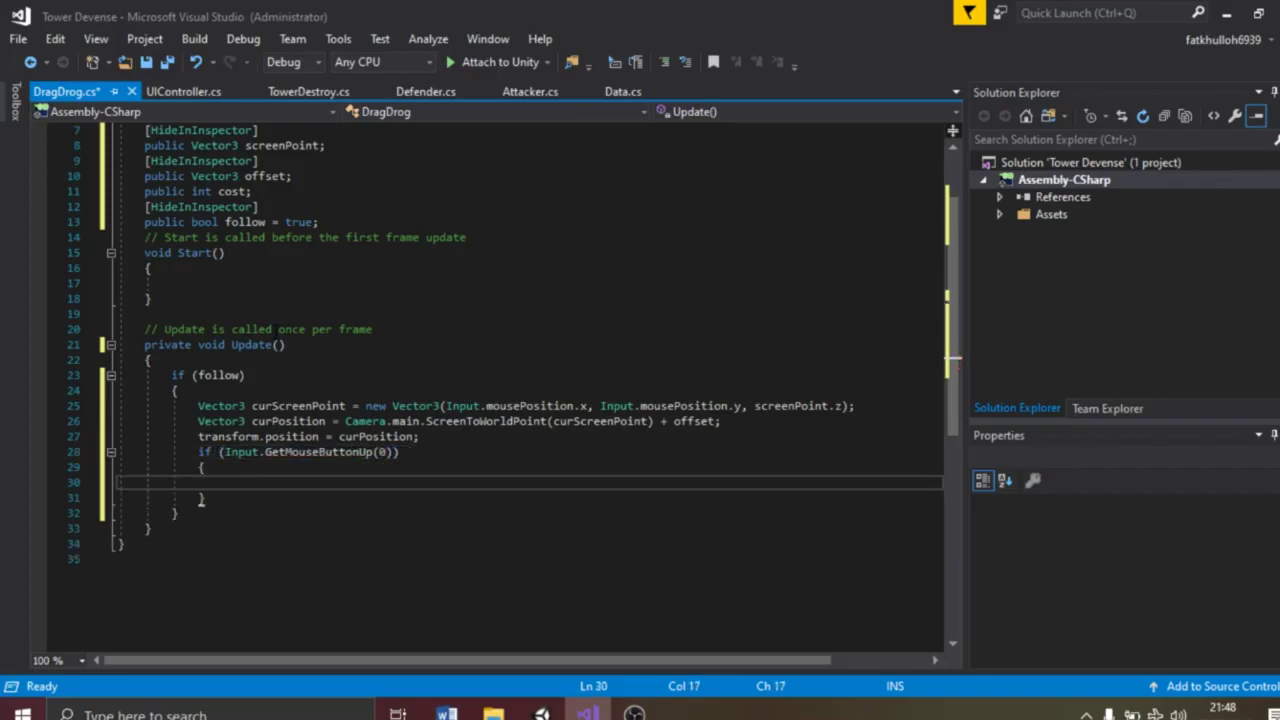
Nest a check for transform.position.x < 0 && transform.position.y > -2f
{"action": "type", "text": "if(transform."}
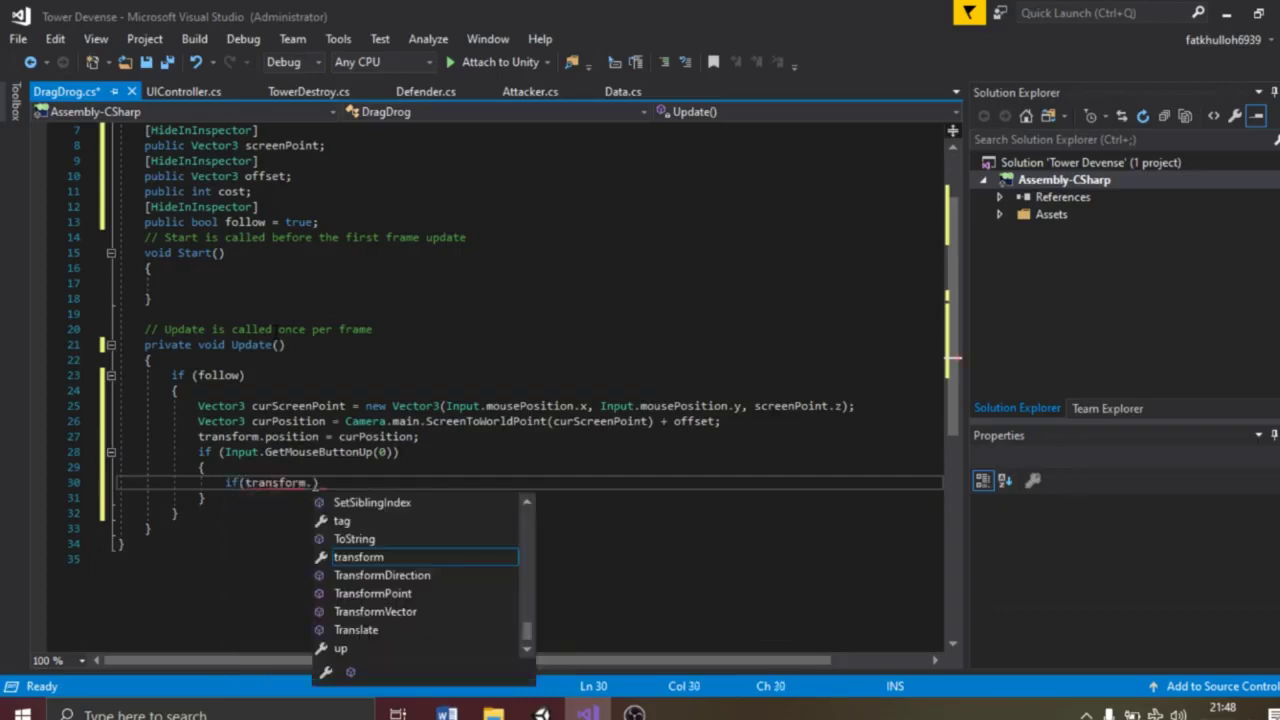
{"action": "type", "text": "posi"}
{"action": "key", "text": "Tab"}
{"action": "type", "text": ".x"}
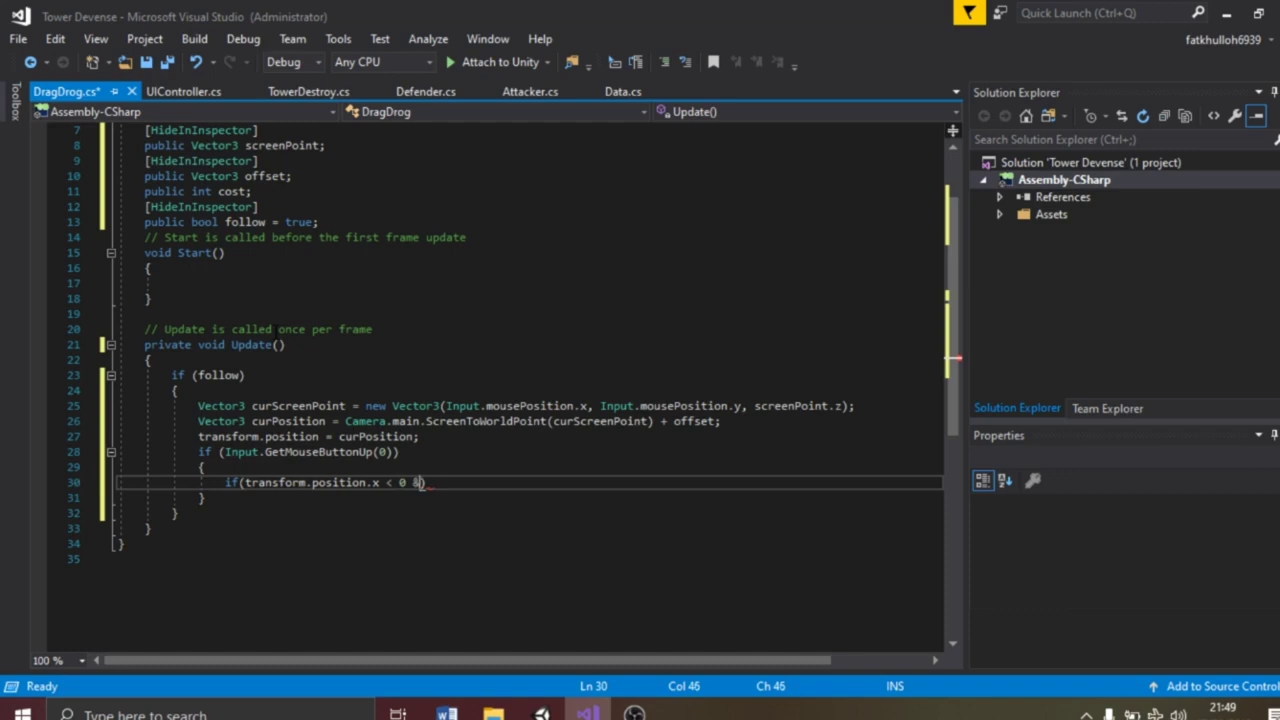
{"action": "type", "text": " < 0 && transform.posi"}
{"action": "key", "text": "Tab"}
{"action": "type", "text": ".y"}
{"action": "key", "text": "Tab"}
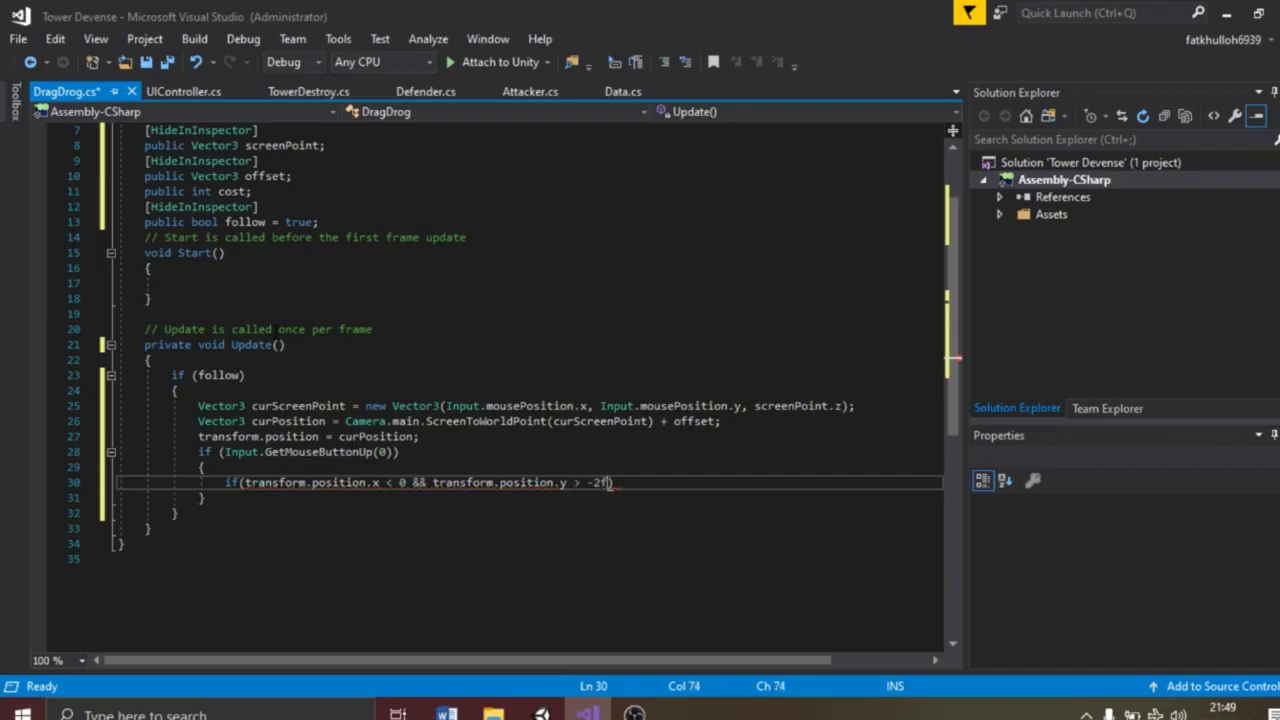
{"action": "key", "text": "Return"}
Inside it, set follow = false and subtract cost from Data.coin
{"action": "type", "text": "follow = false;"}
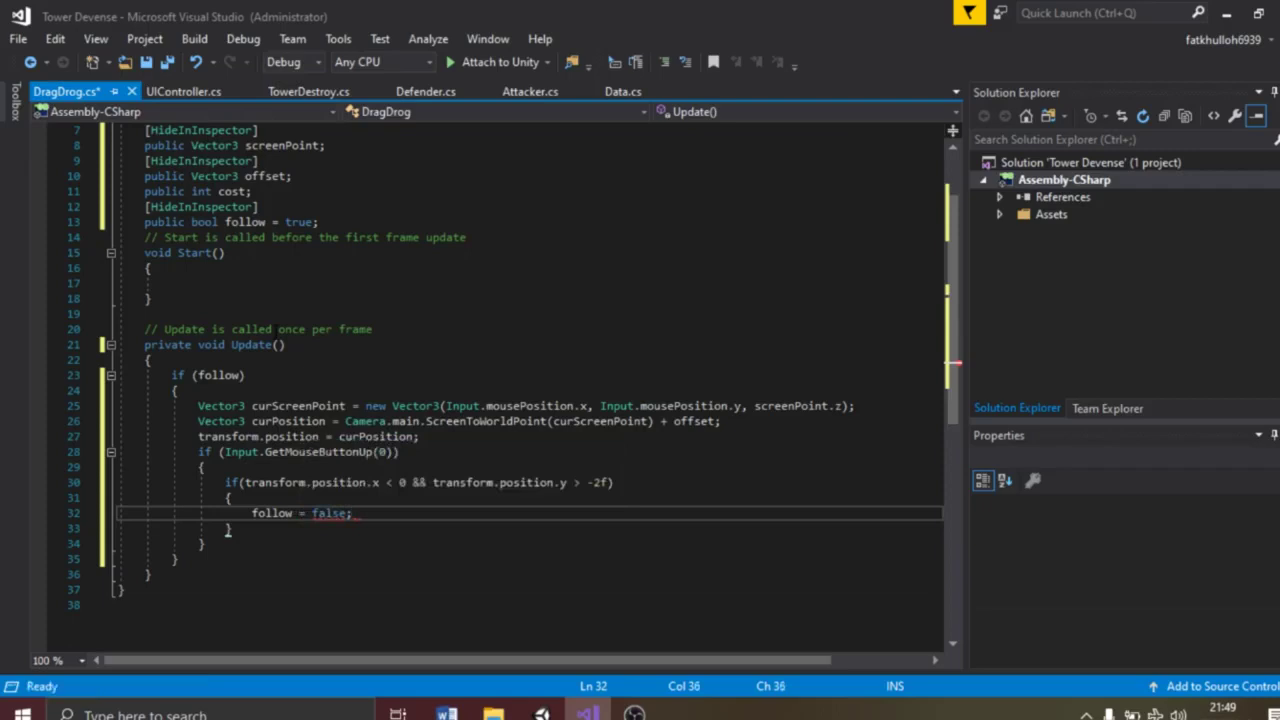
{"action": "key", "text": "Return"}
{"action": "type", "text": "Data.coi"}
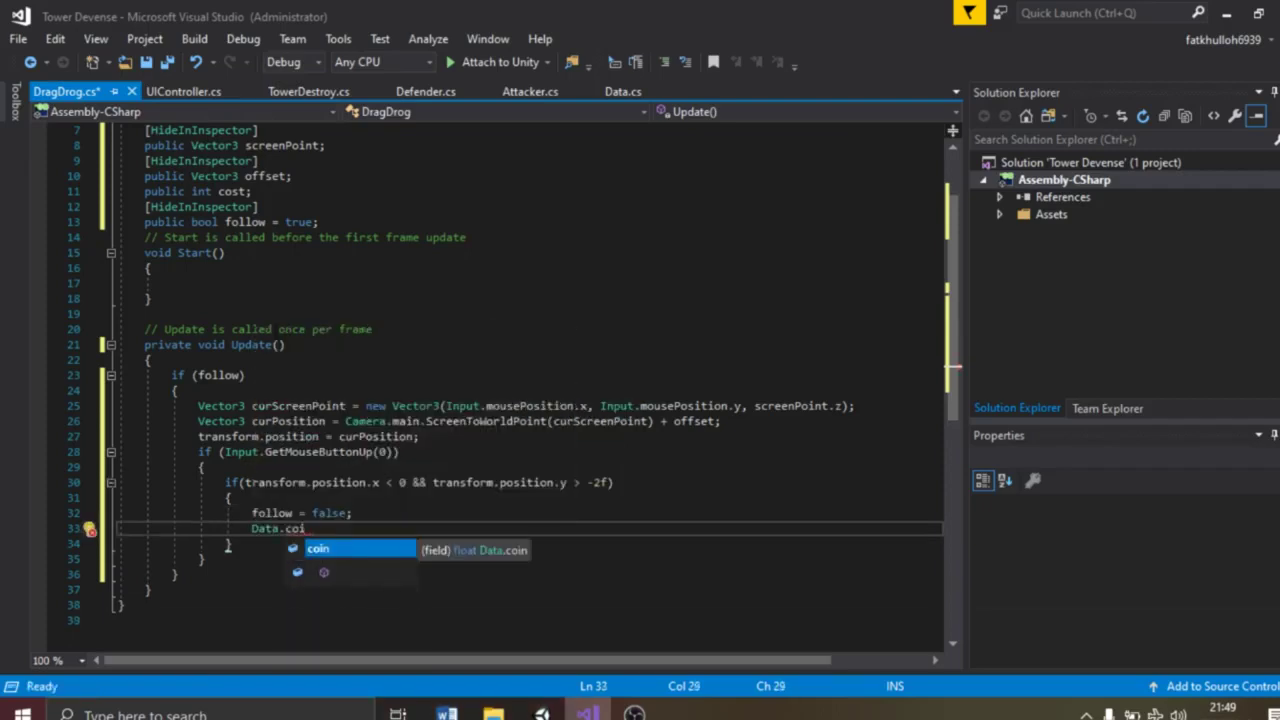
{"action": "key", "text": "Tab"}
{"action": "type", "text": "cost;"}
{"action": "key", "text": "Return"}
Begin a foreach loop over Behaviour components from GetComponentInChildren
{"action": "type", "text": "foreach (Beha"}
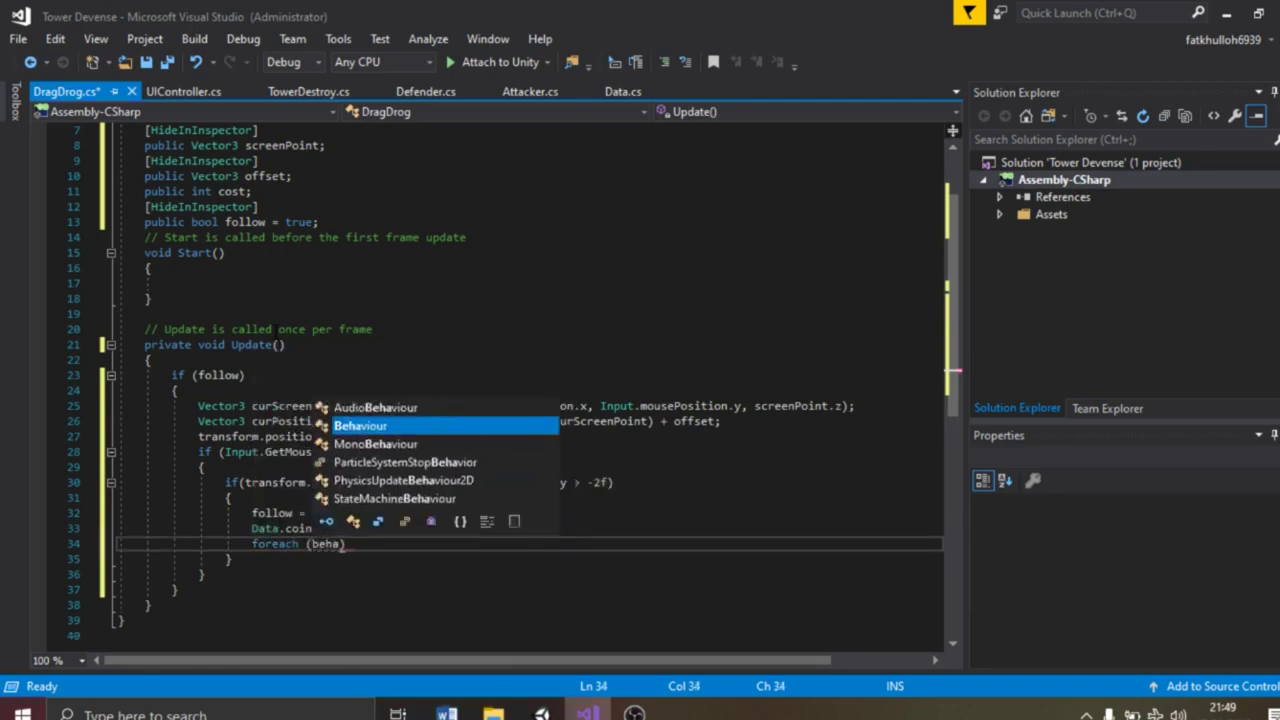
{"action": "key", "text": "space"}
{"action": "type", "text": "iour chi"}
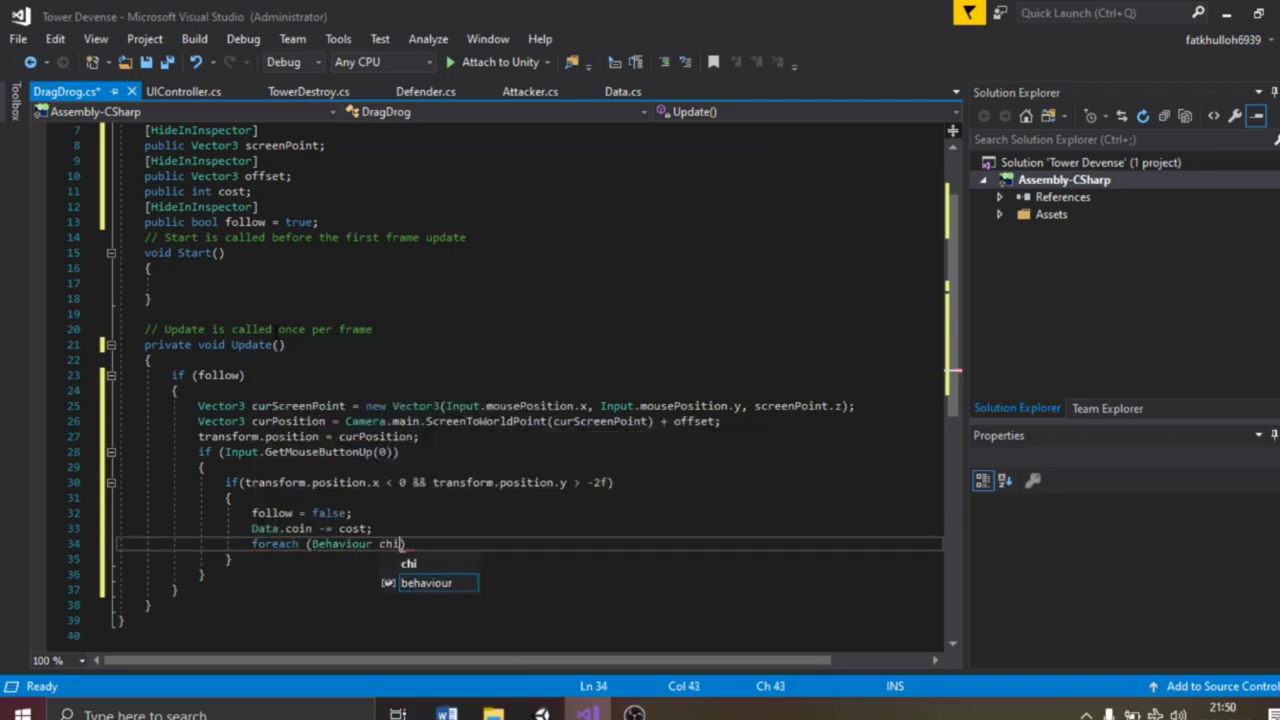
{"action": "type", "text": "l"}
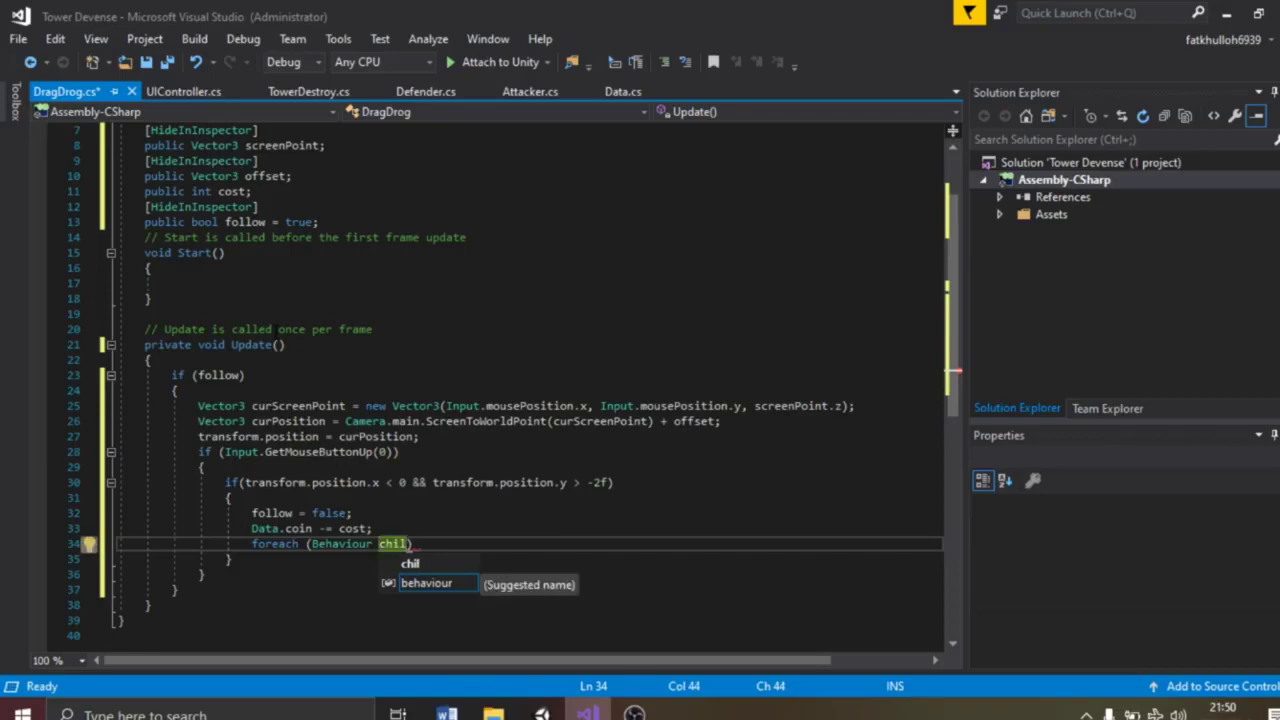
{"action": "type", "text": "dCompnen"}
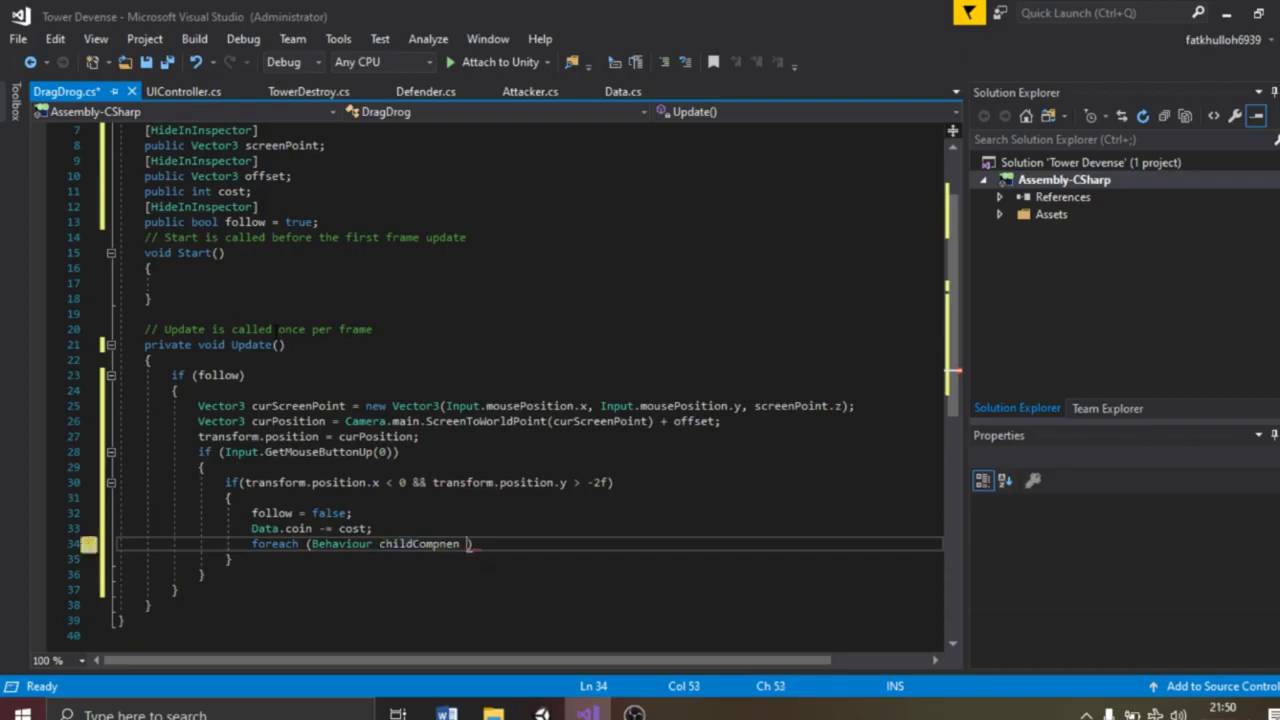
{"action": "type", "text": " t in "}
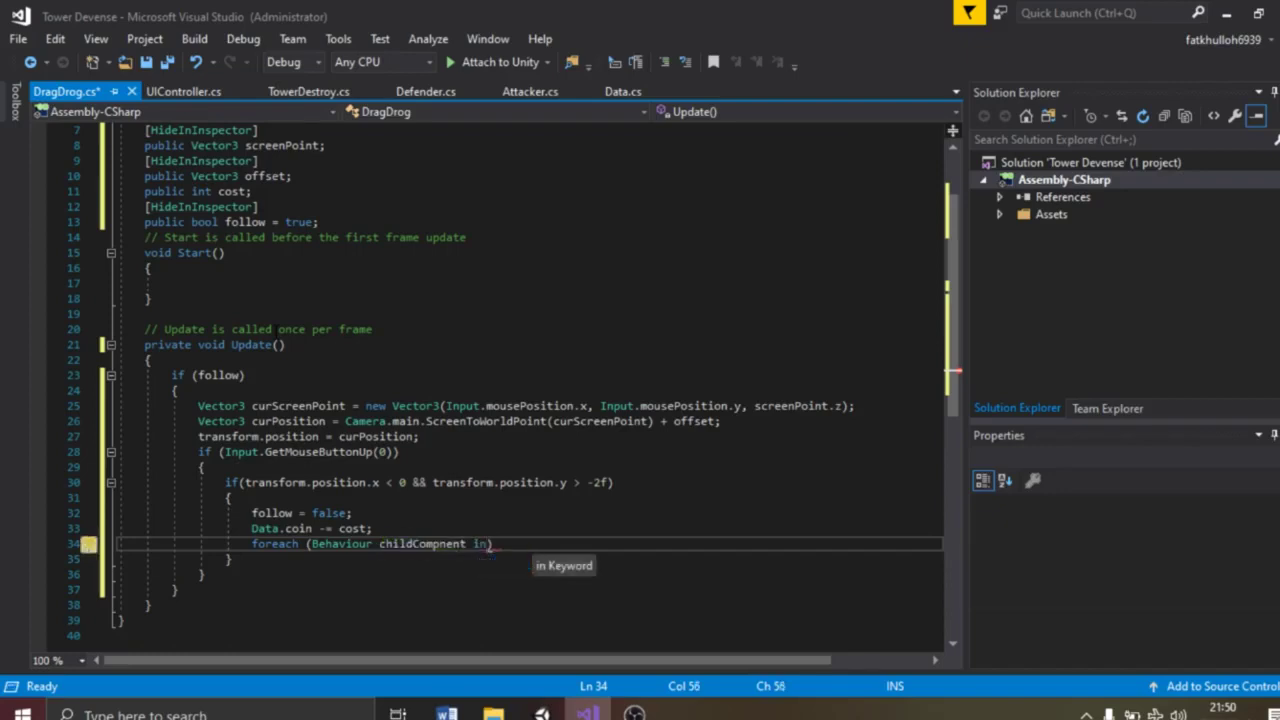
{"action": "type", "text": "GetComponeninc"}
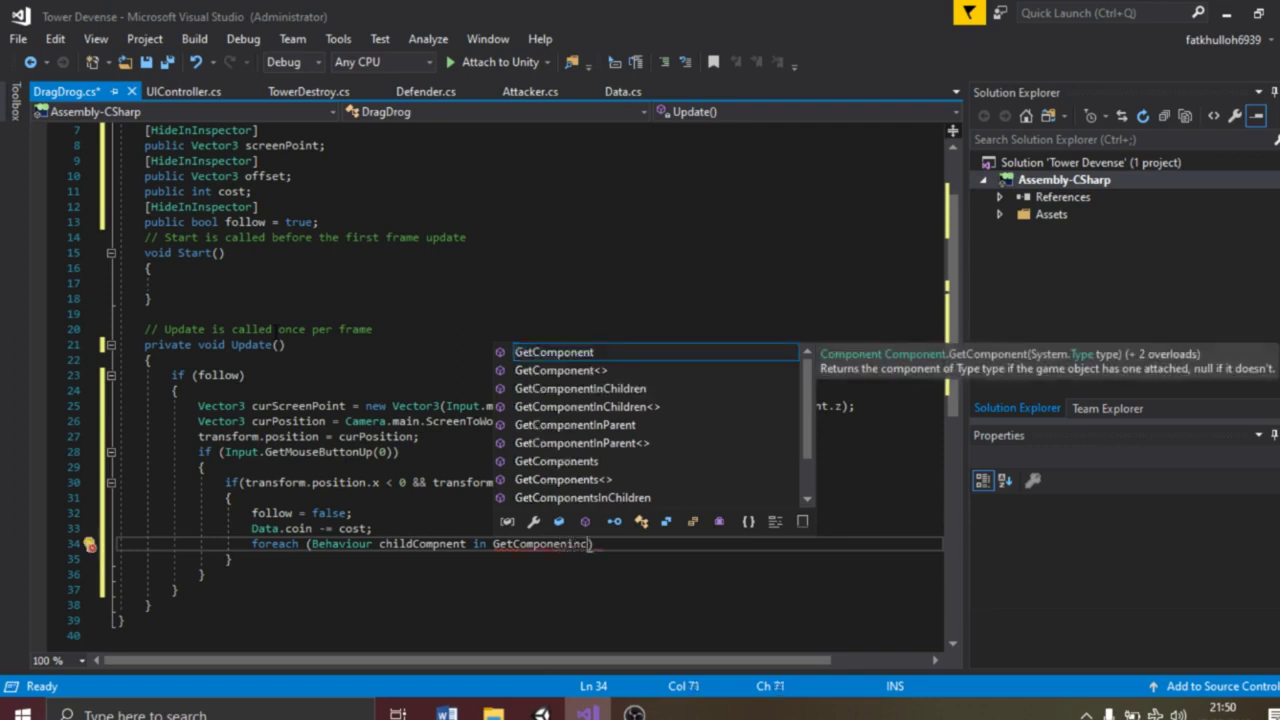
Complete the loop over GetComponentInChildren<Behaviour>() and start the childCompnent.enabled assignment
{"action": "double_click", "coordinate": [604, 389]}
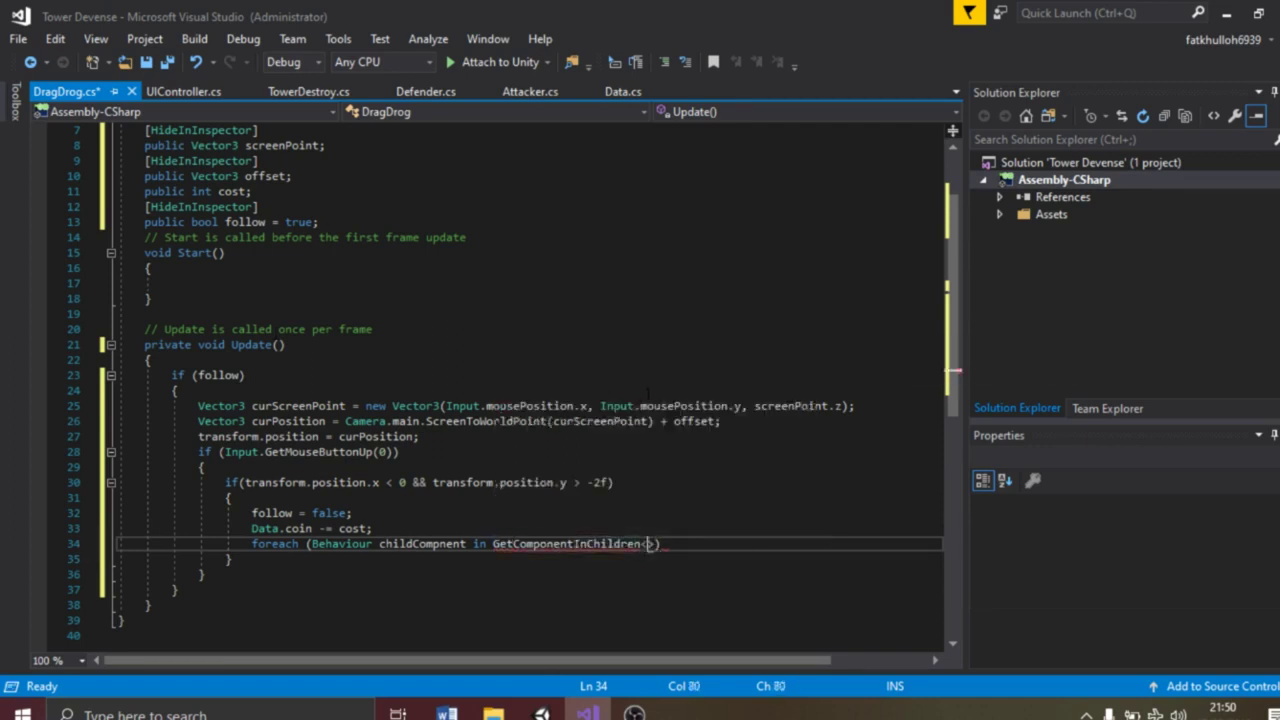
{"action": "type", "text": "Behaviour>"}
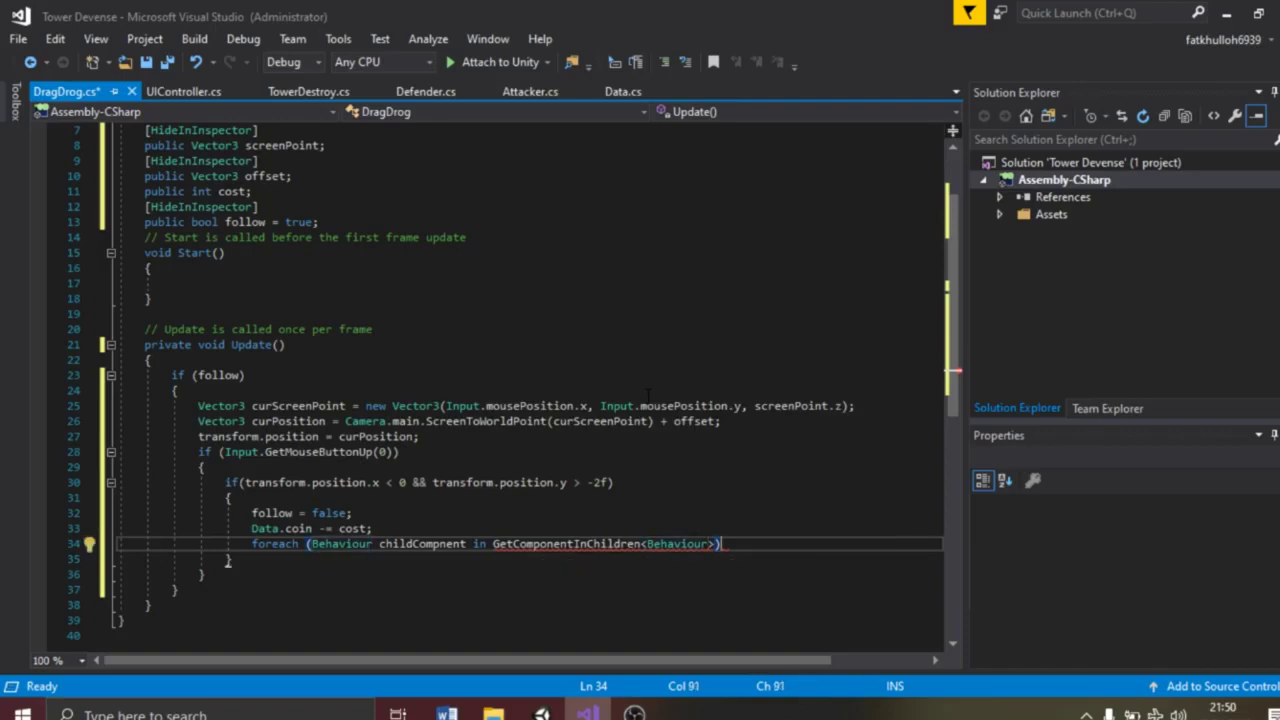
{"action": "type", "text": "()"}
{"action": "key", "text": "Return"}
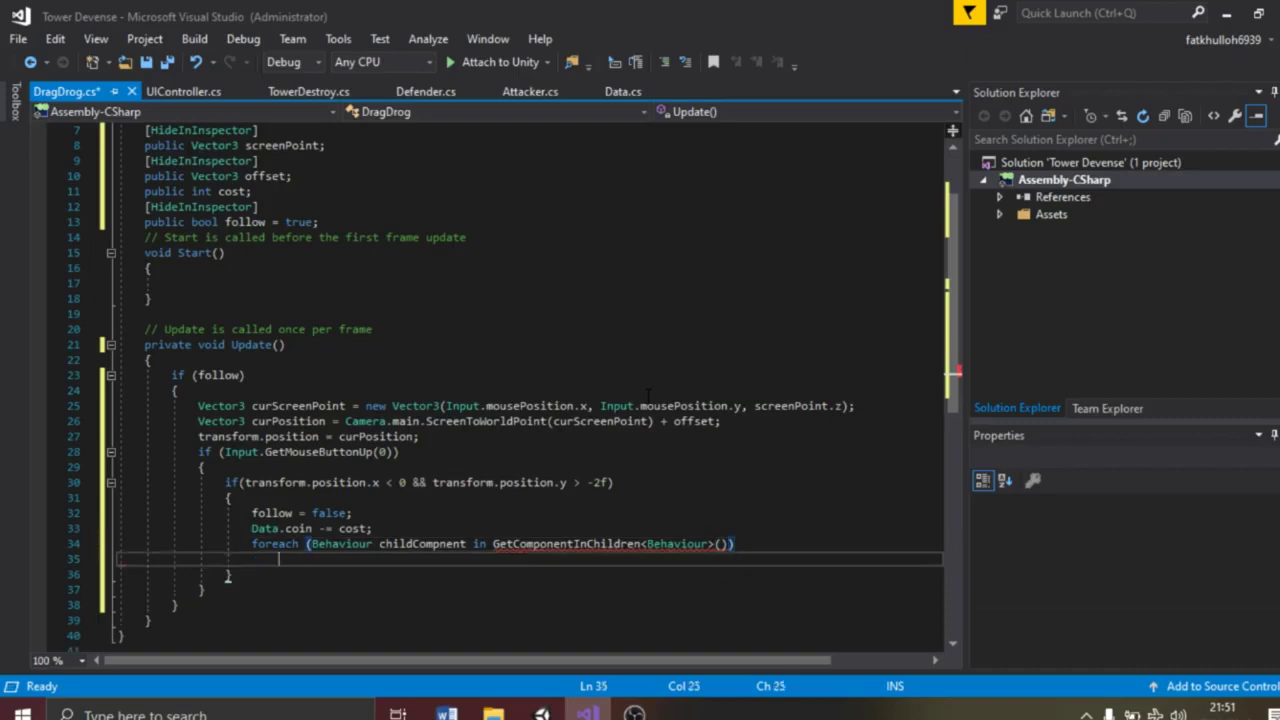
{"action": "type", "text": "chil.en"}
{"action": "key", "text": "Tab"}
Finish childCompnent.enabled = true and add an else branch with Destroy(gameObject) and Debug.Log
{"action": "type", "text": "true;"}
{"action": "left_click", "coordinate": [231, 576]}
{"action": "type", "text": "else"}
{"action": "key", "text": "Return"}
{"action": "type", "text": "{"}
{"action": "key", "text": "Return"}
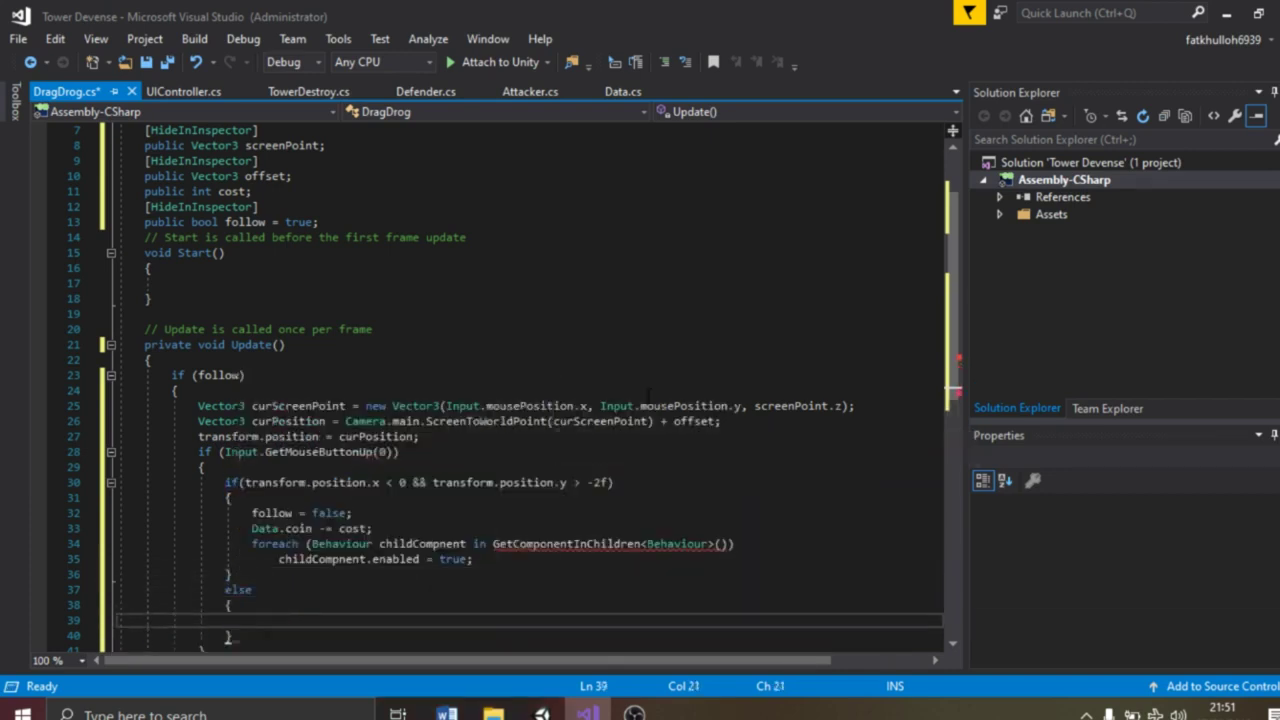
{"action": "type", "text": "Destroy(game"}
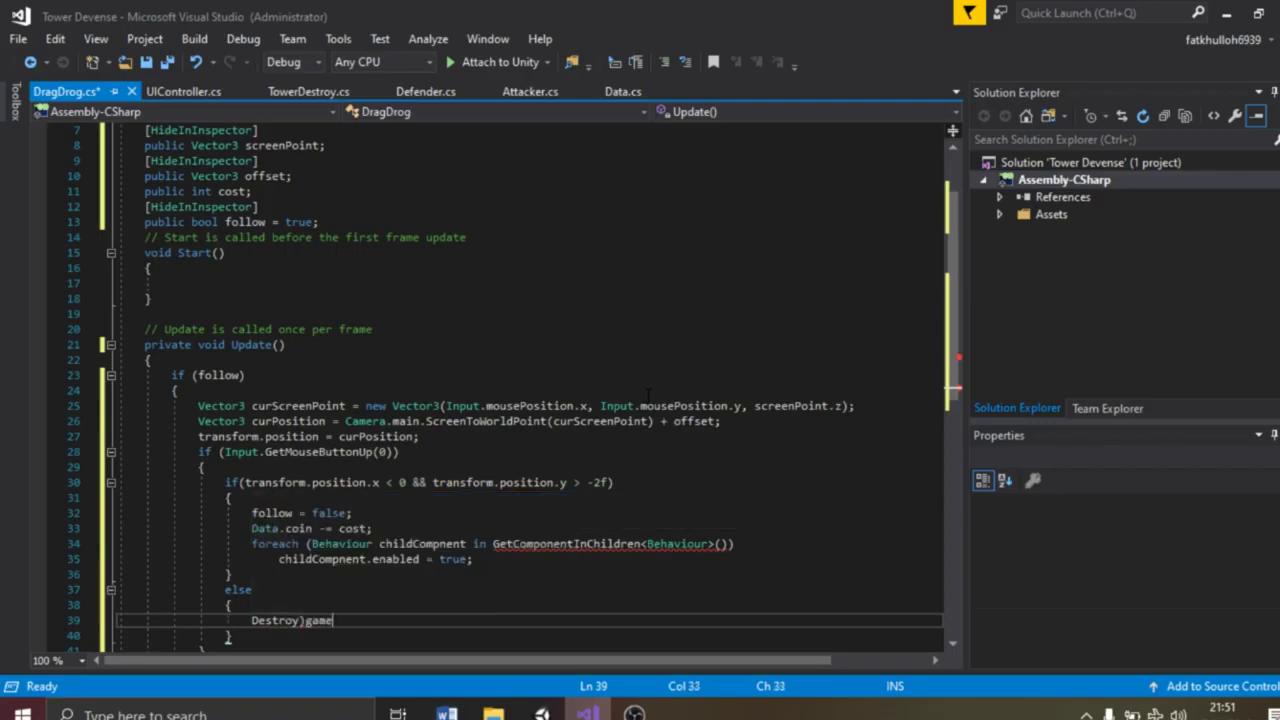
{"action": "type", "text": "Object"}
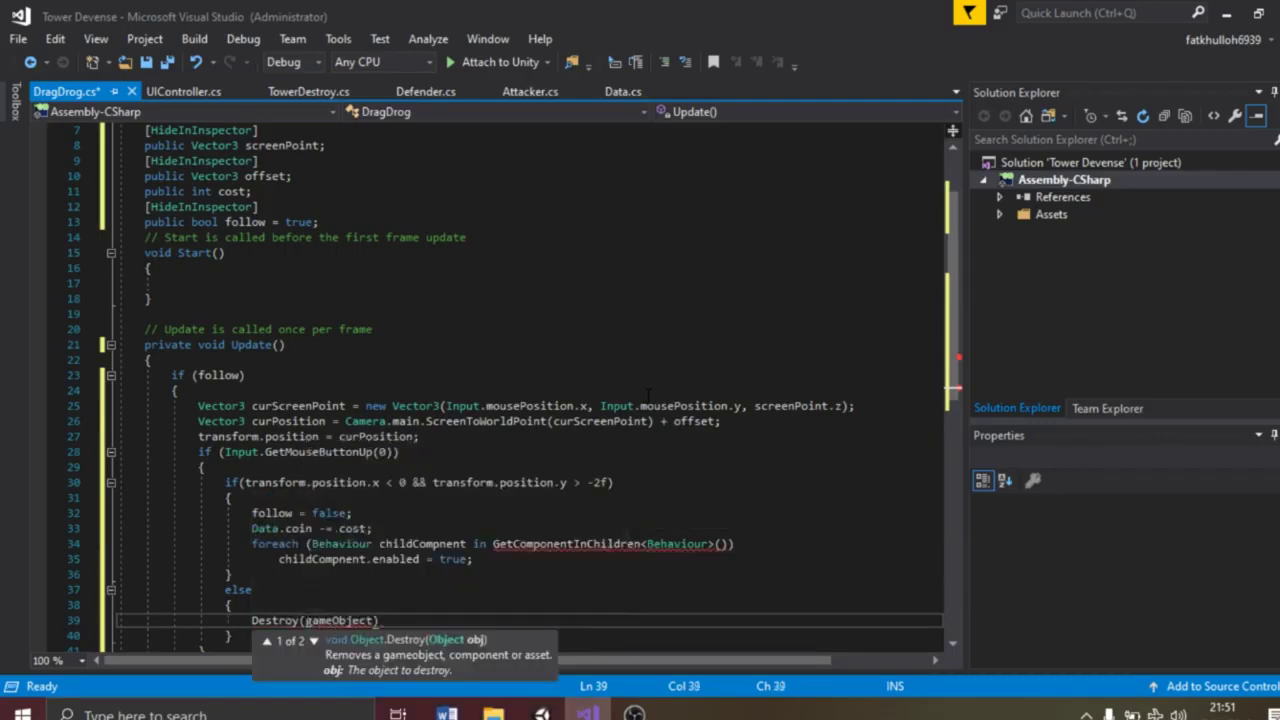
{"action": "type", "text": ")"}
{"action": "key", "text": "Return"}
{"action": "type", "text": "Debug"}
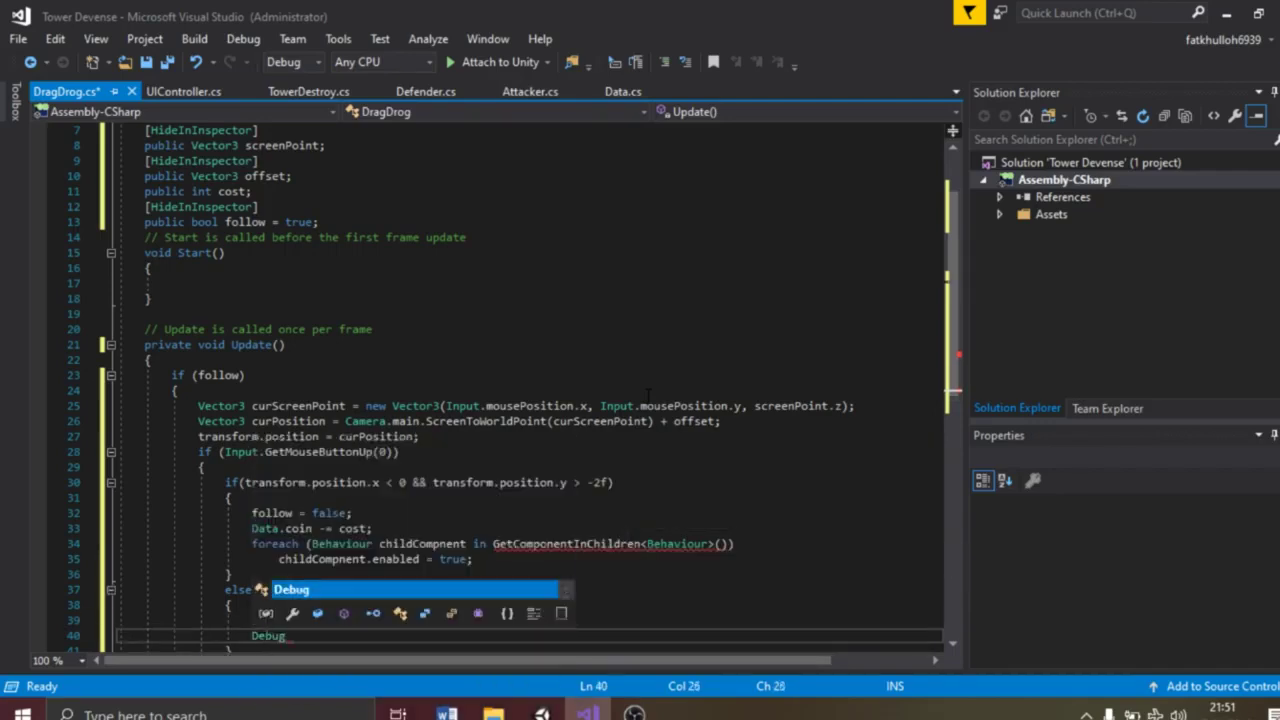
{"action": "type", "text": ".l("}
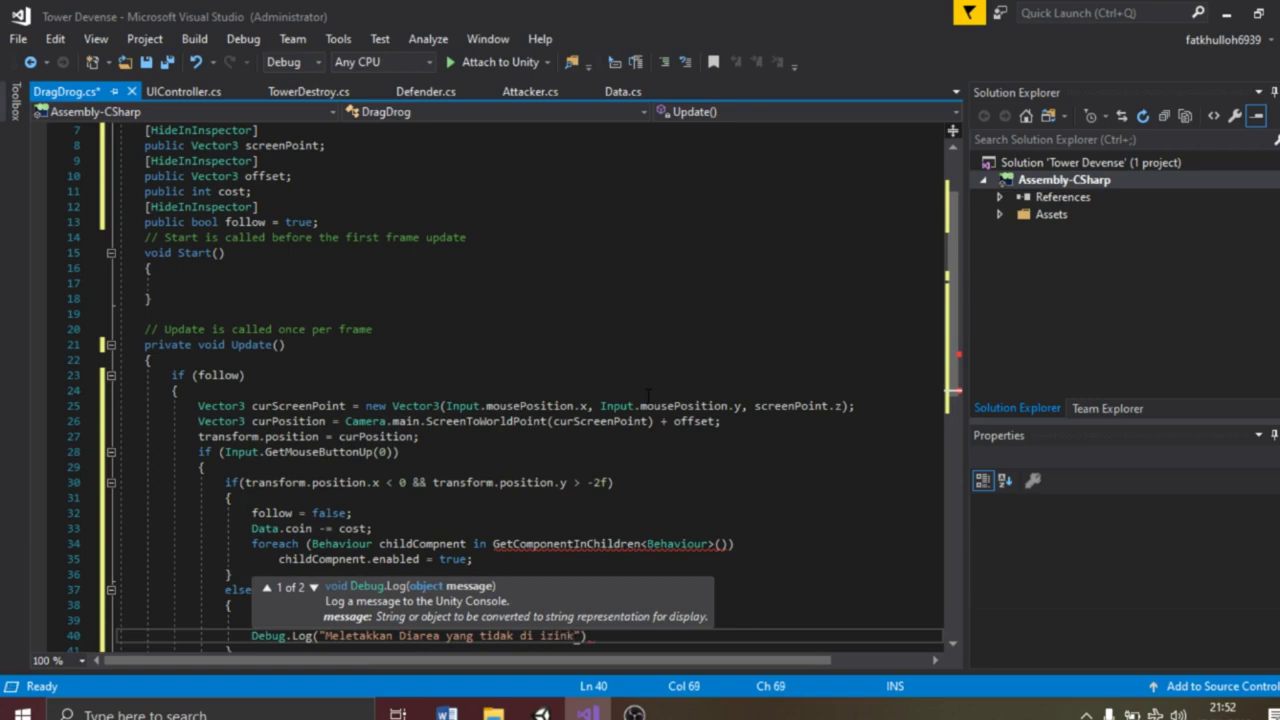
{"action": "key", "text": "End"}
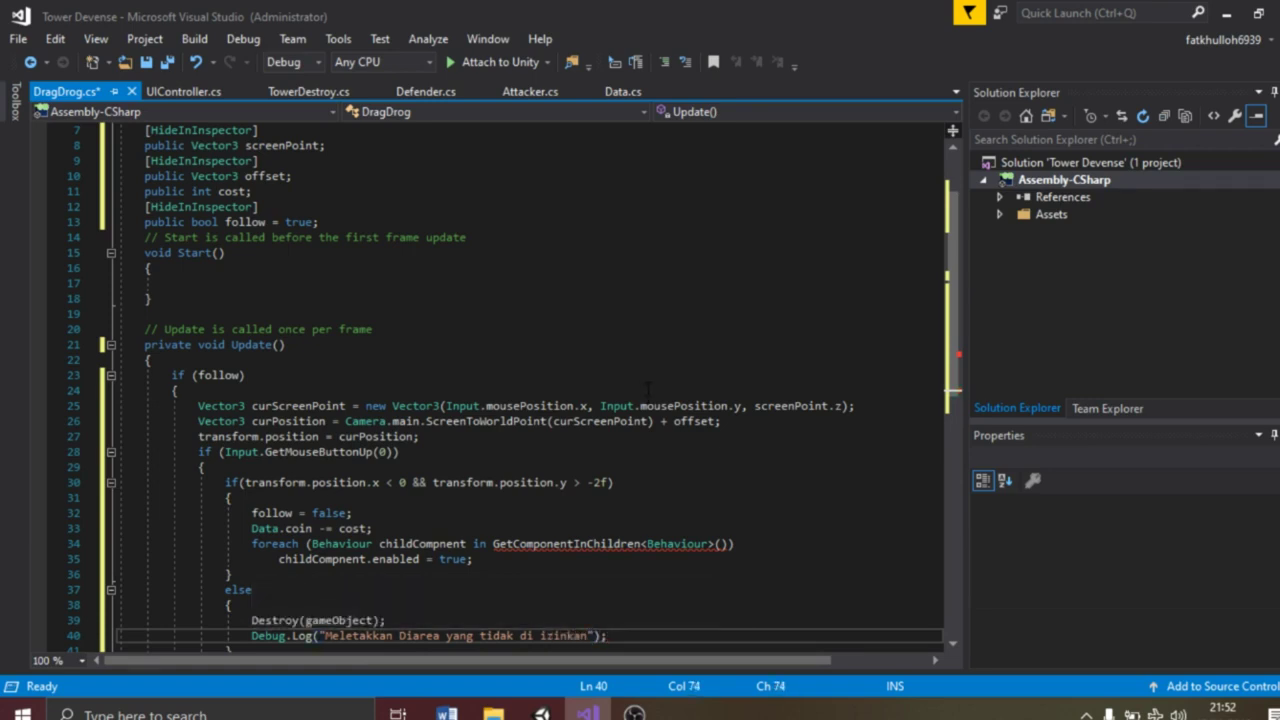
Save, change GetComponentInChildren to GetComponentsInChildren, and save DragDrog.cs again
{"action": "left_click", "coordinate": [170, 63]}
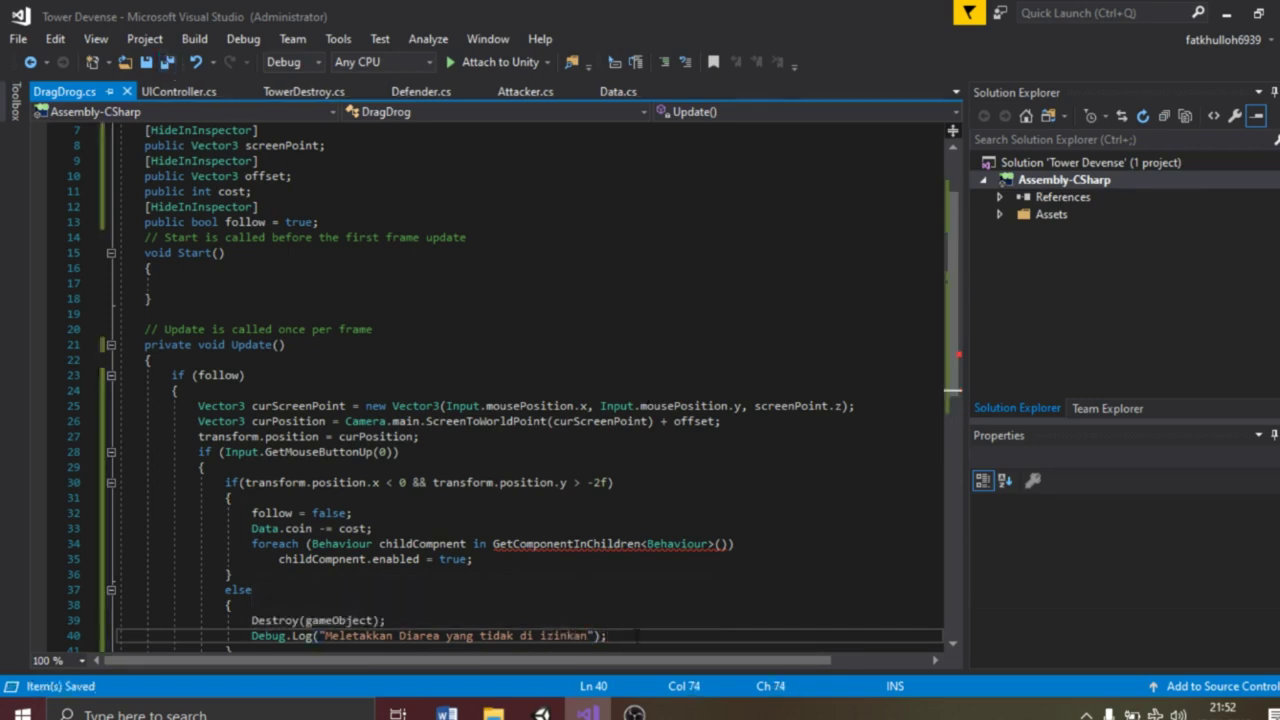
{"action": "mouse_move", "coordinate": [624, 549]}
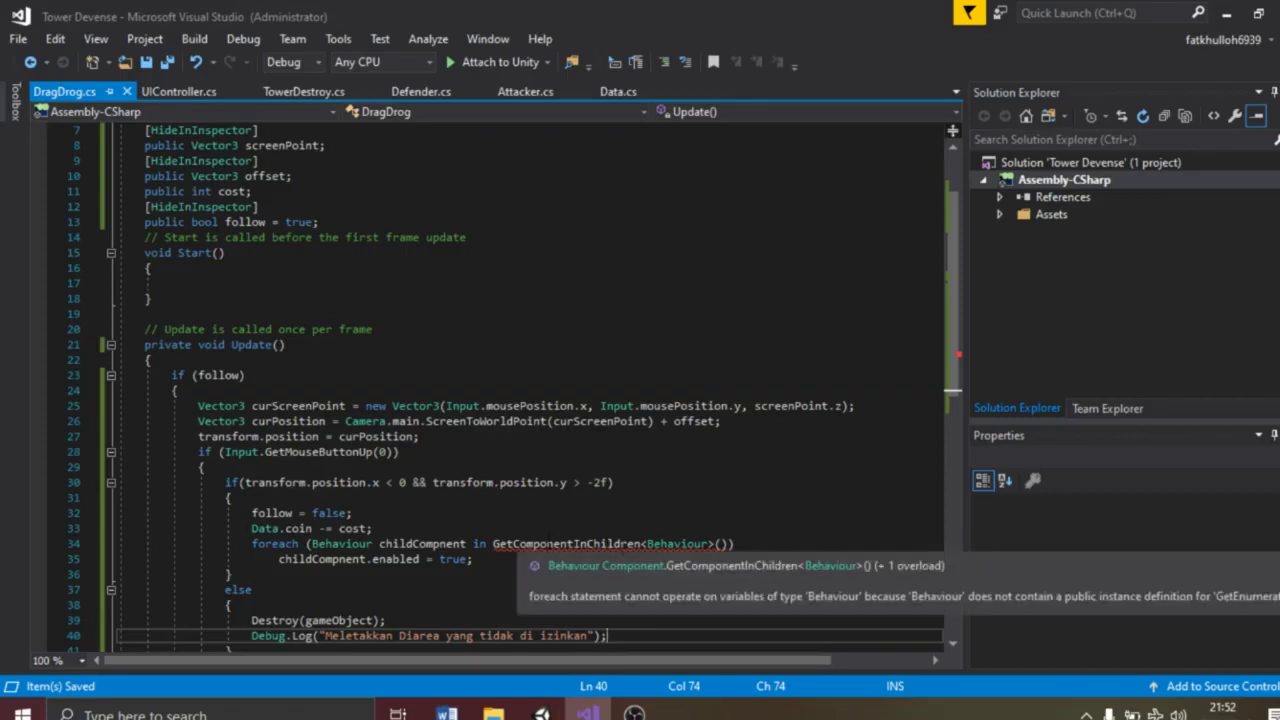
{"action": "left_click", "coordinate": [579, 544]}
{"action": "type", "text": "s"}
{"action": "key", "text": "ctrl+s"}
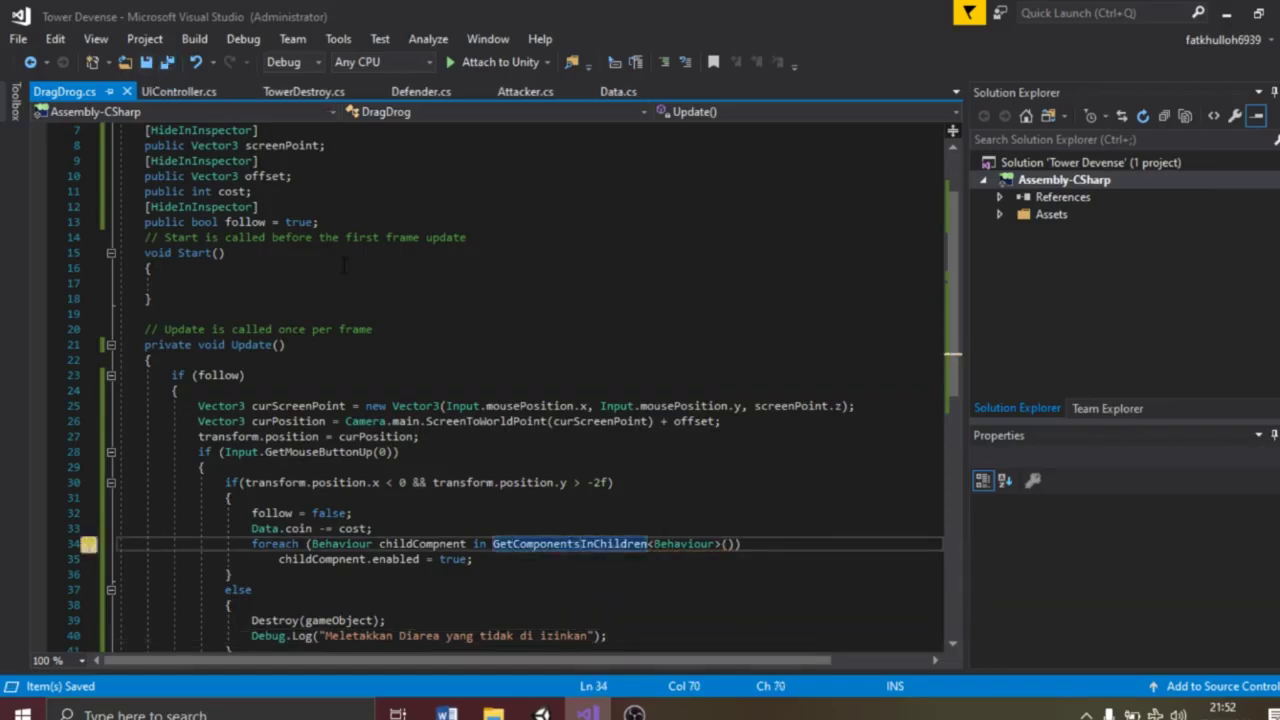
{"action": "left_click", "coordinate": [541, 714]}
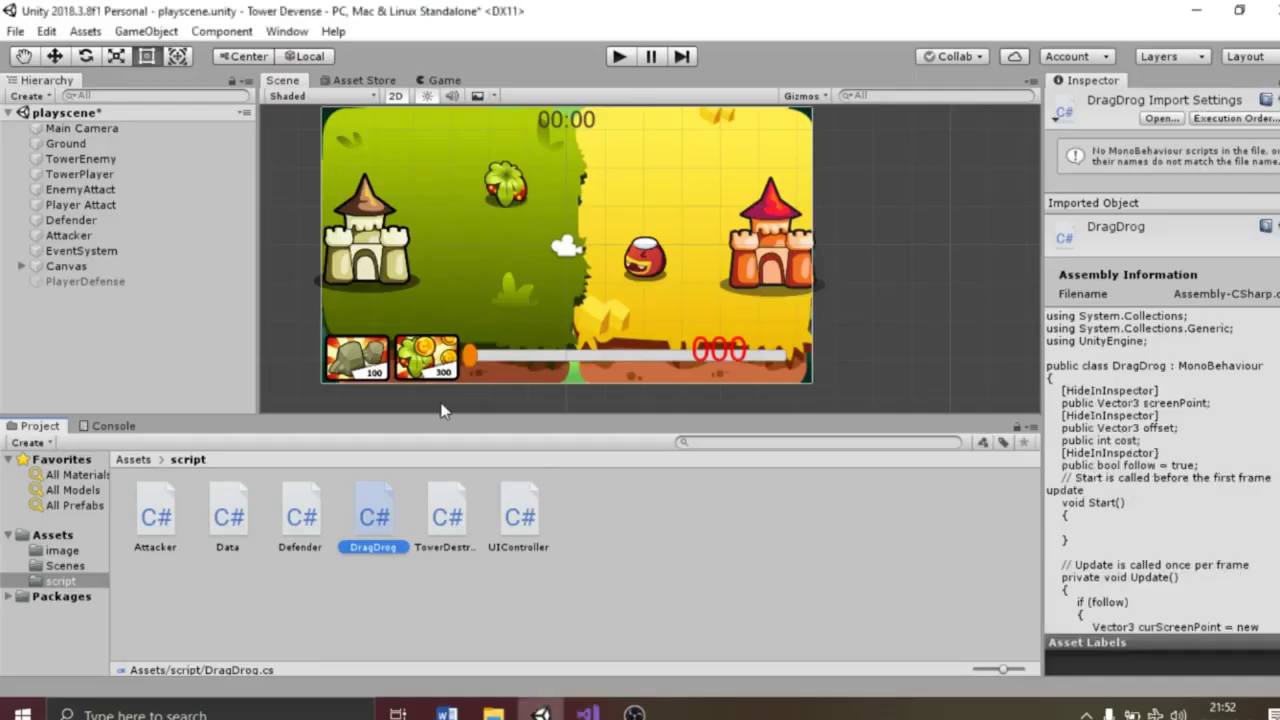
Attach DragDrog to Player Attact and create a prefab folder under Assets
{"action": "left_click", "coordinate": [100, 205]}
{"action": "left_click_drag", "start_coordinate": [382, 533], "coordinate": [1130, 390]}
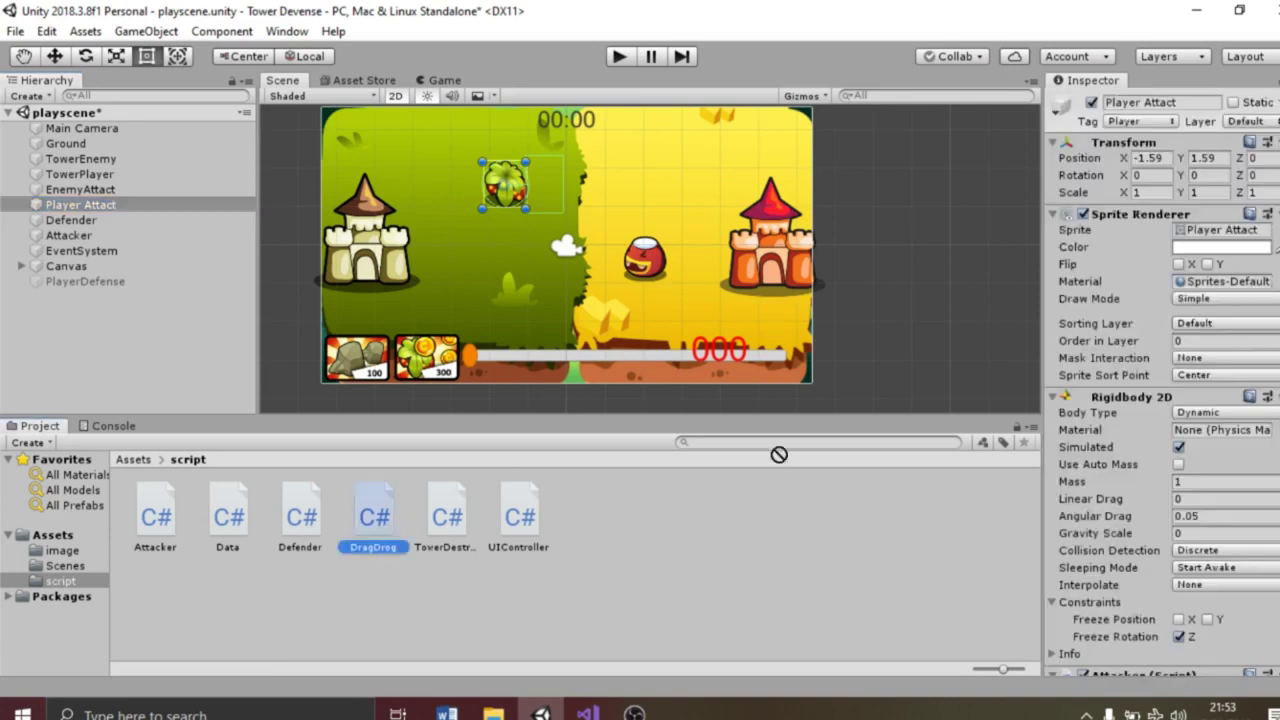
{"action": "left_click", "coordinate": [55, 535]}
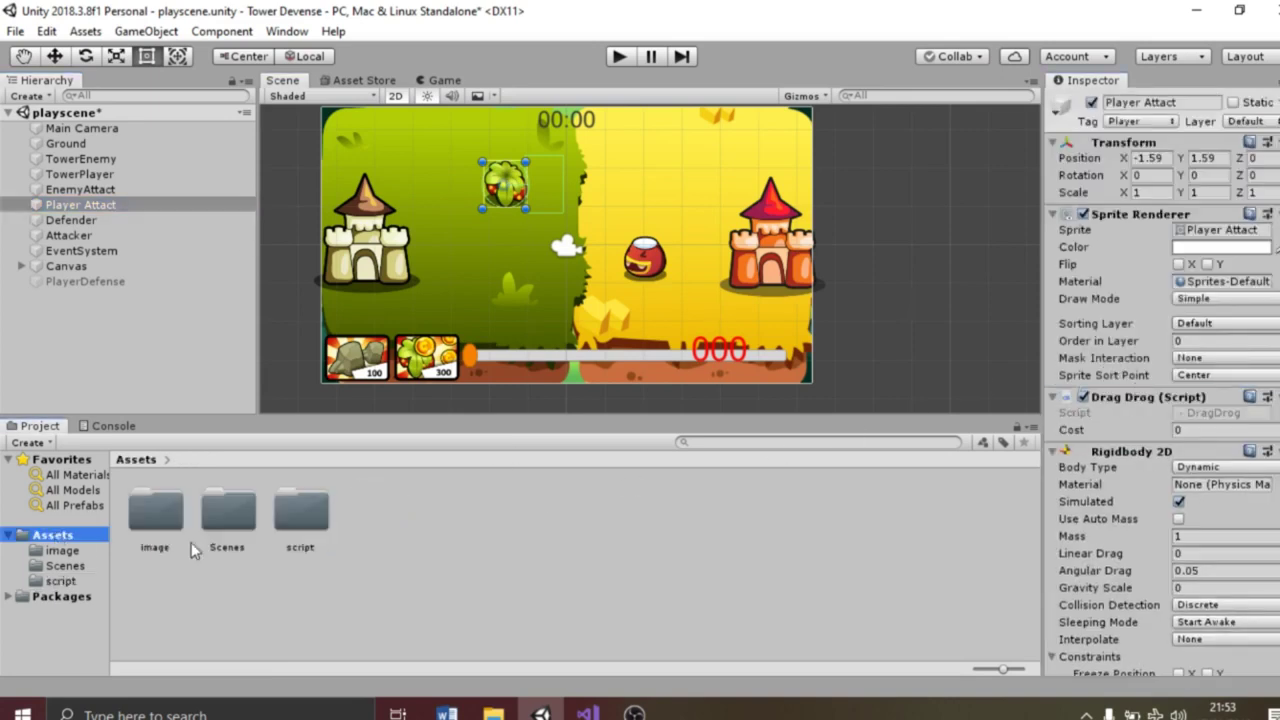
{"action": "right_click", "coordinate": [384, 536]}
{"action": "mouse_move", "coordinate": [500, 88]}
{"action": "left_click", "coordinate": [706, 16]}
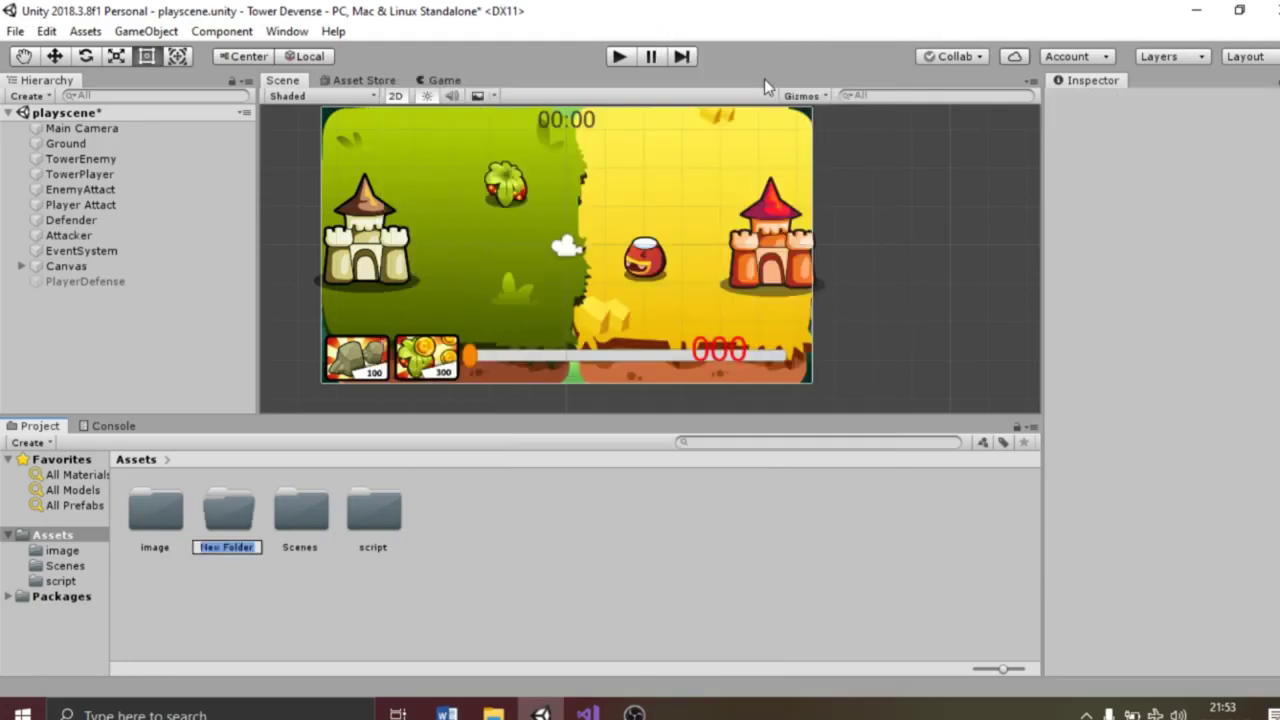
{"action": "type", "text": "prefab"}
{"action": "key", "text": "Return"}
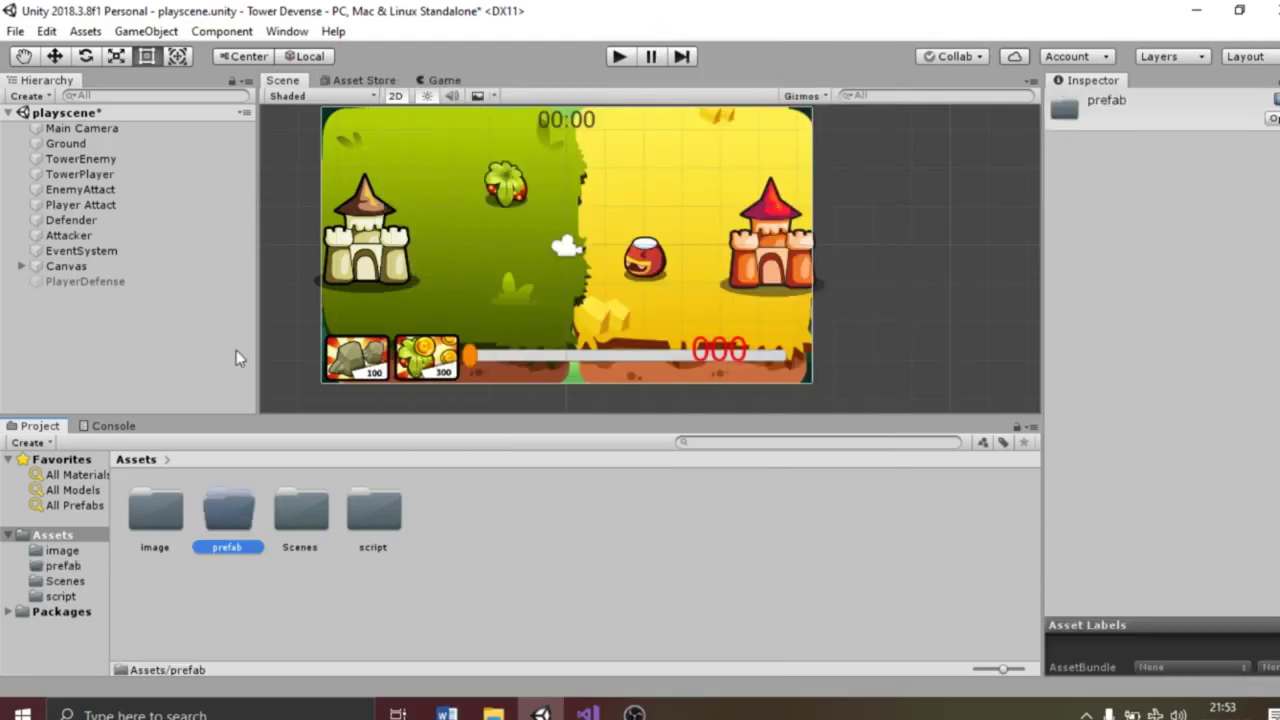
Save Player Attact as a prefab in the prefab folder and delete it from the scene
{"action": "left_click", "coordinate": [95, 565]}
{"action": "left_click", "coordinate": [103, 207]}
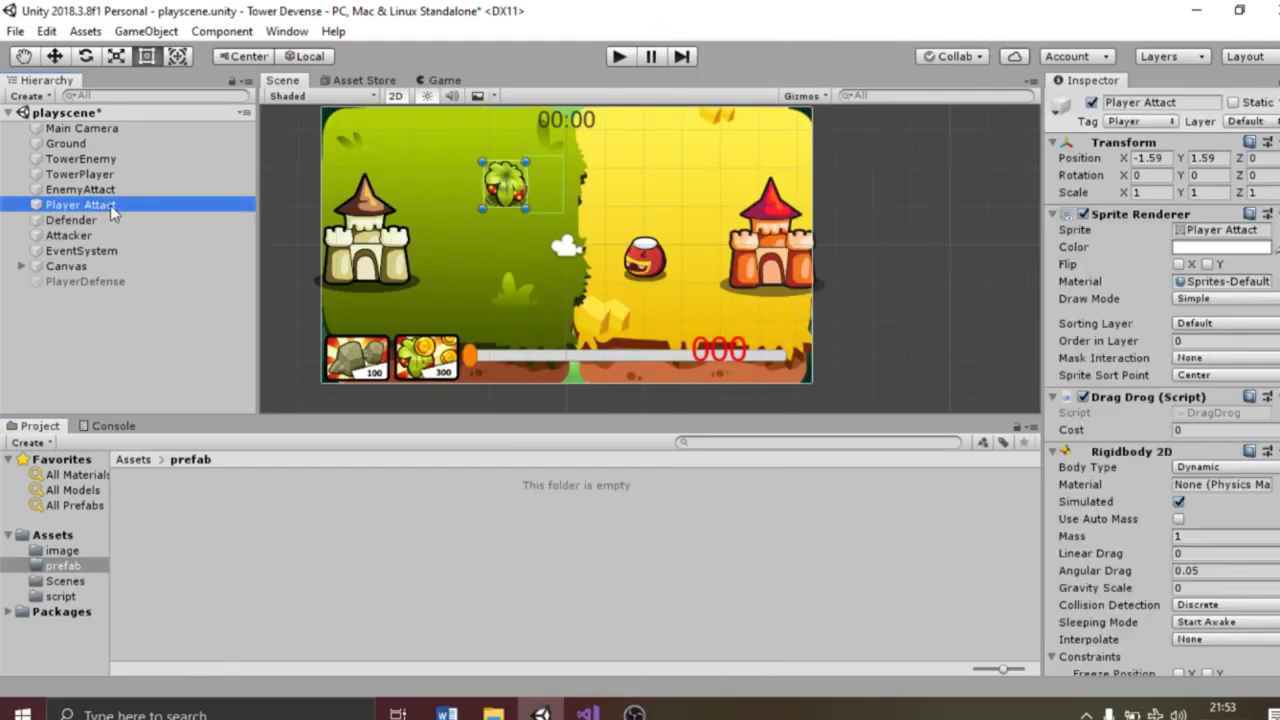
{"action": "left_click_drag", "start_coordinate": [112, 208], "coordinate": [200, 544]}
{"action": "left_click", "coordinate": [80, 205]}
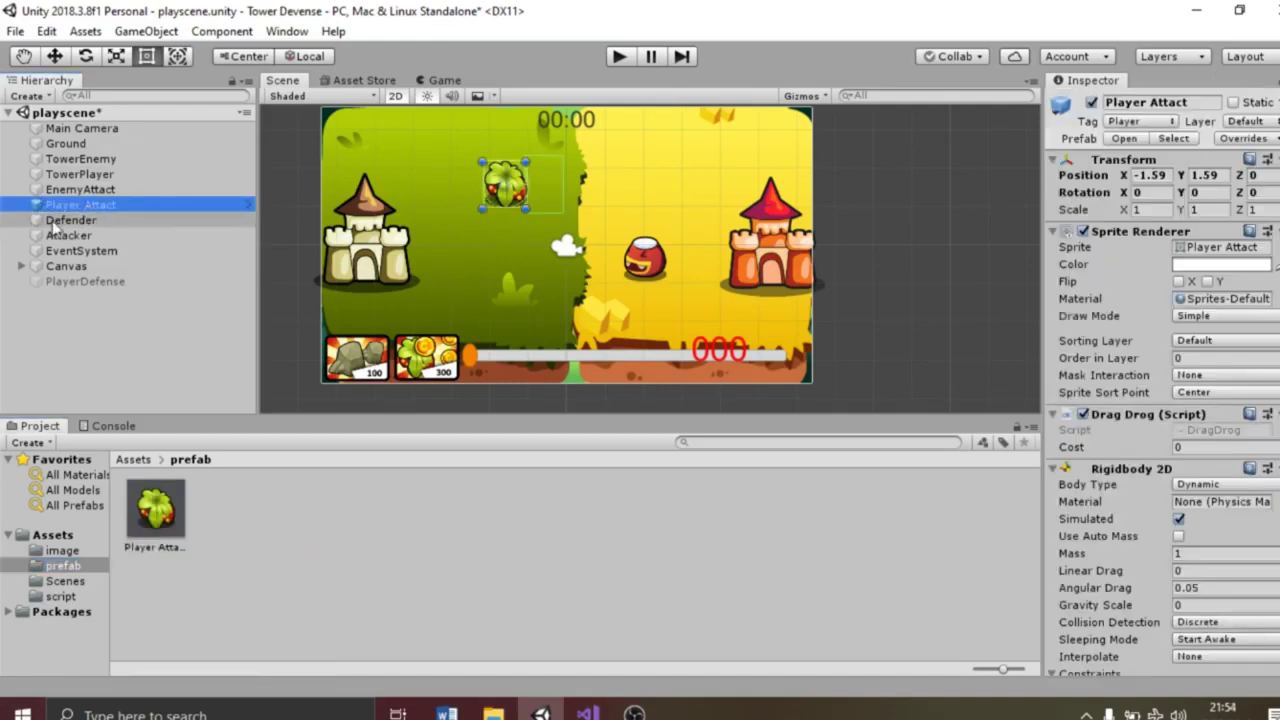
{"action": "key", "text": "Delete"}
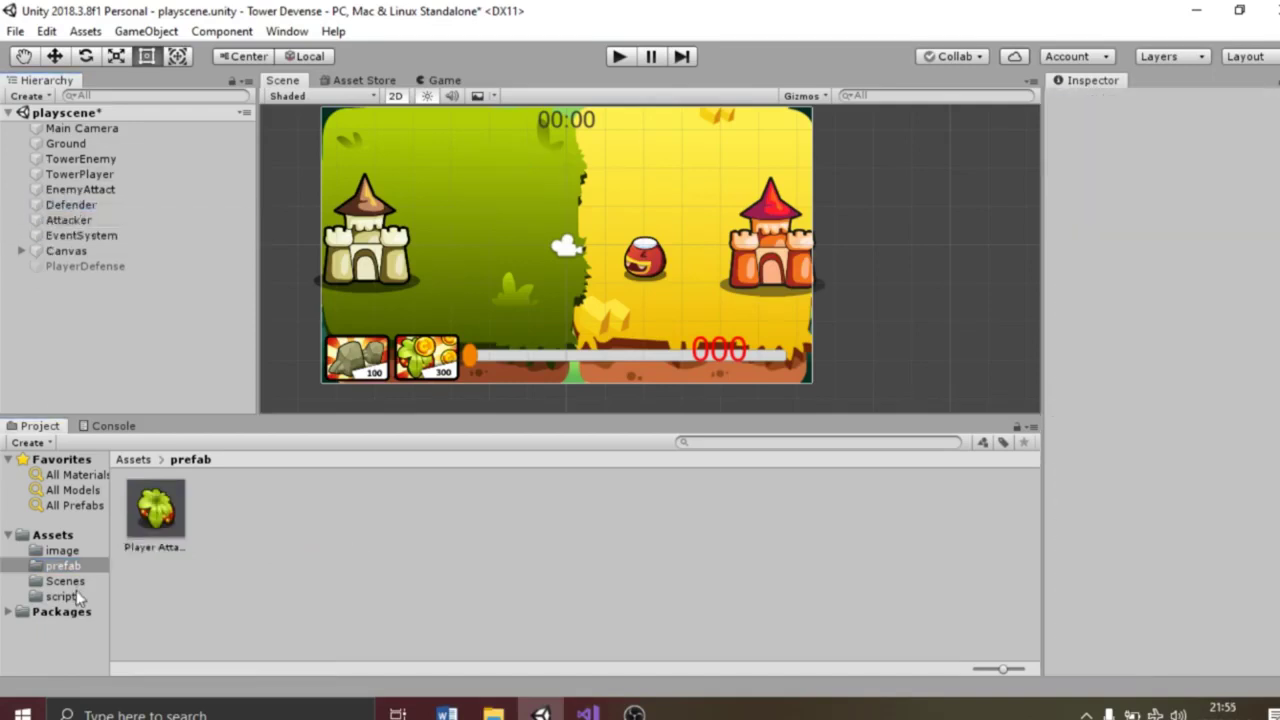
Create a C# script named CreateItem in Assets/script, then select Attacker and Defender in the Hierarchy
{"action": "left_click", "coordinate": [78, 598]}
{"action": "right_click", "coordinate": [614, 517]}
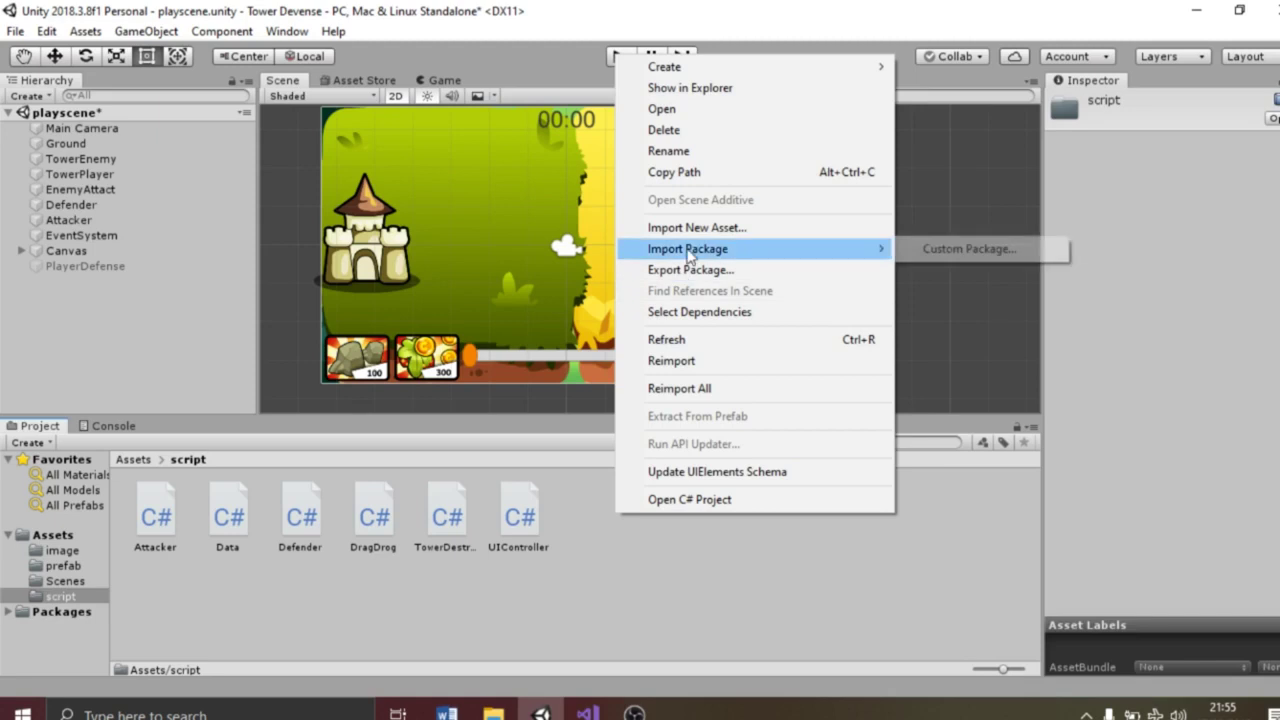
{"action": "mouse_move", "coordinate": [804, 75]}
{"action": "left_click", "coordinate": [945, 44]}
{"action": "type", "text": "CreateItem"}
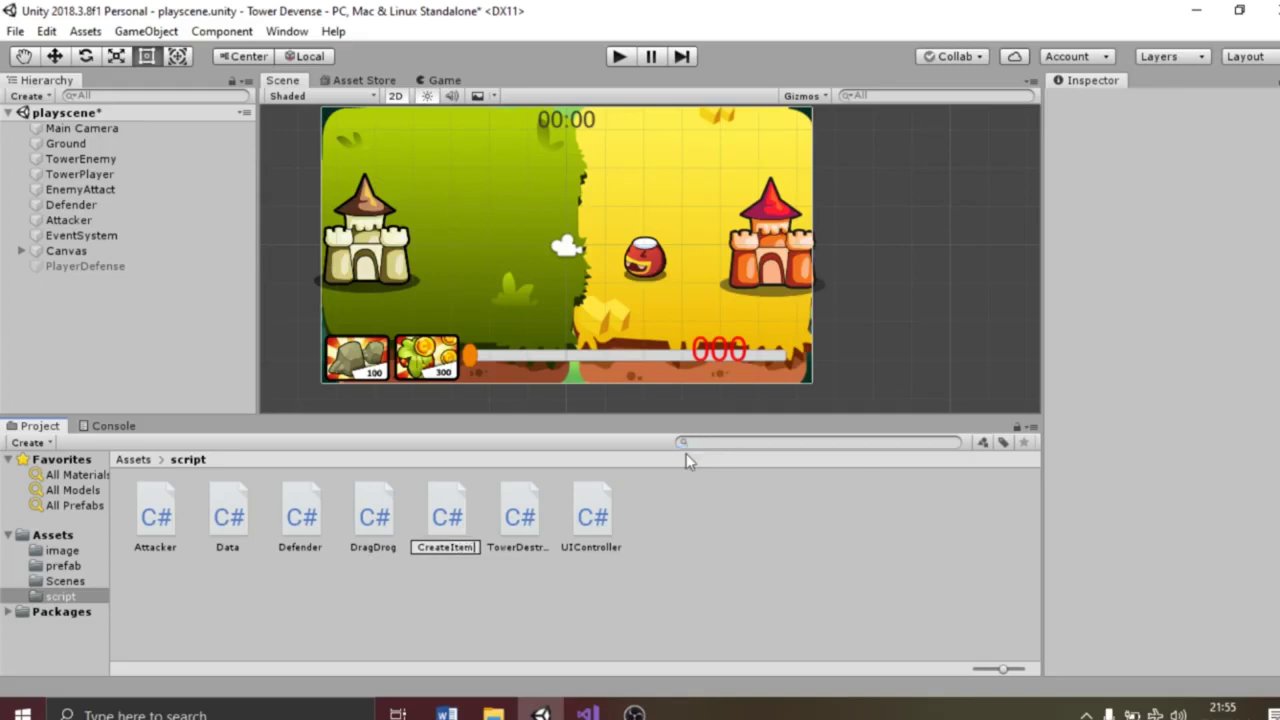
{"action": "key", "text": "Return"}
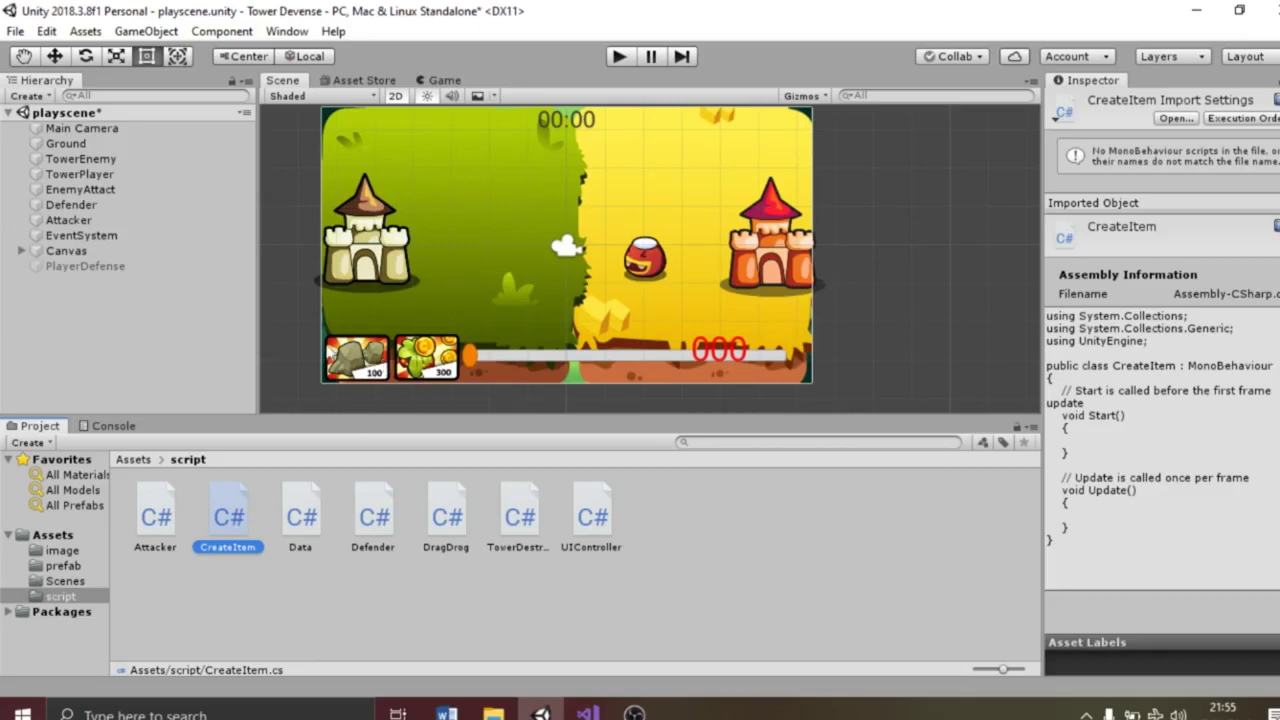
{"action": "left_click", "coordinate": [72, 220]}
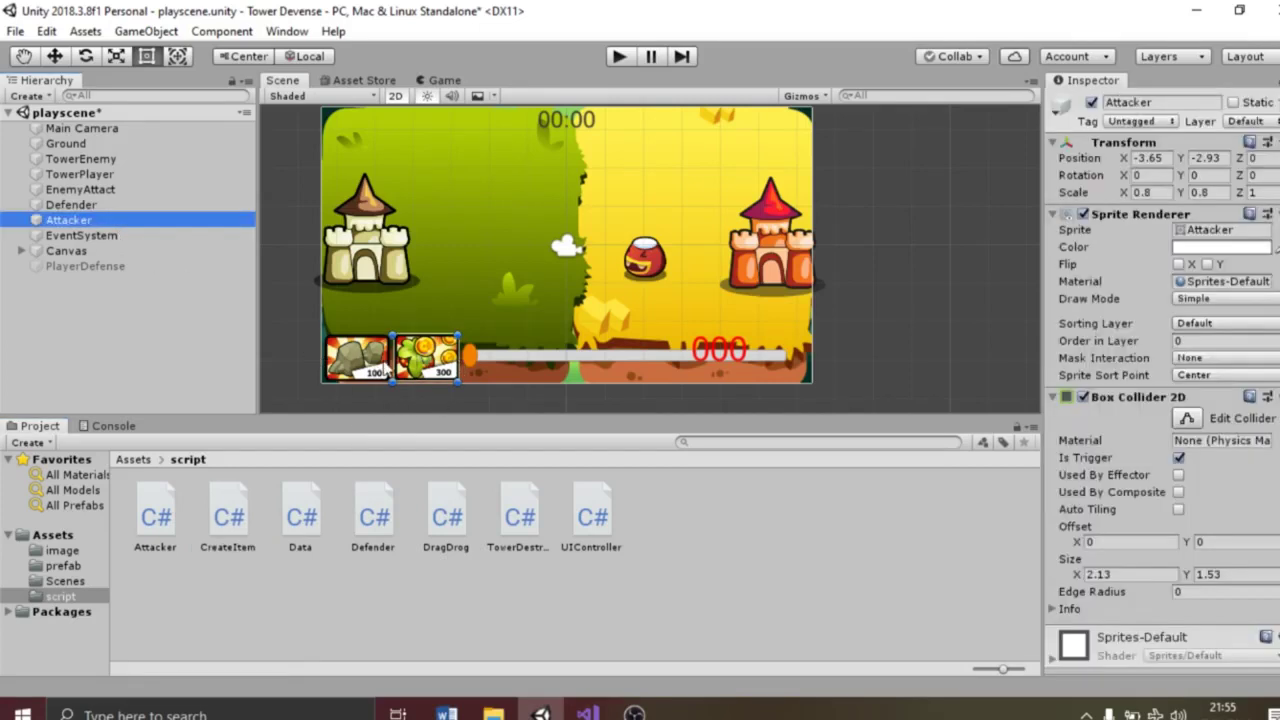
{"action": "left_click", "coordinate": [70, 204]}
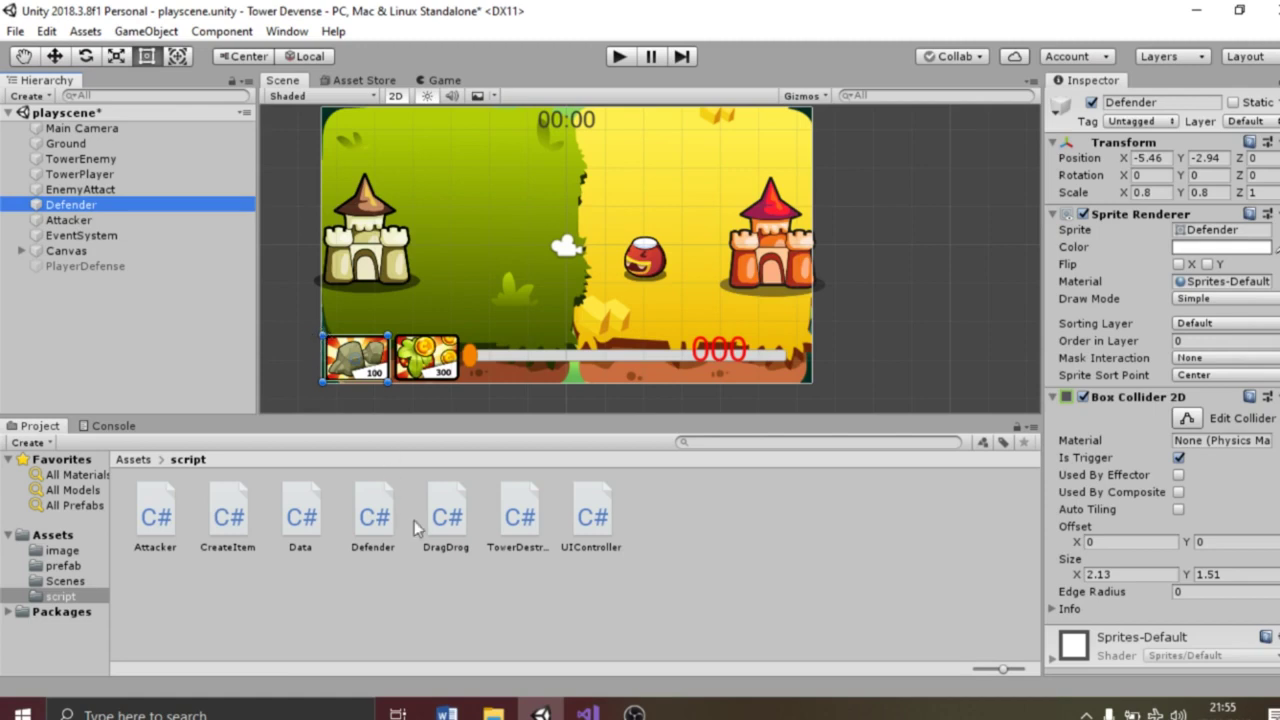
In CreateItem.cs, declare public GameObject item and public int cost = 100
{"action": "key", "text": "alt+Tab"}
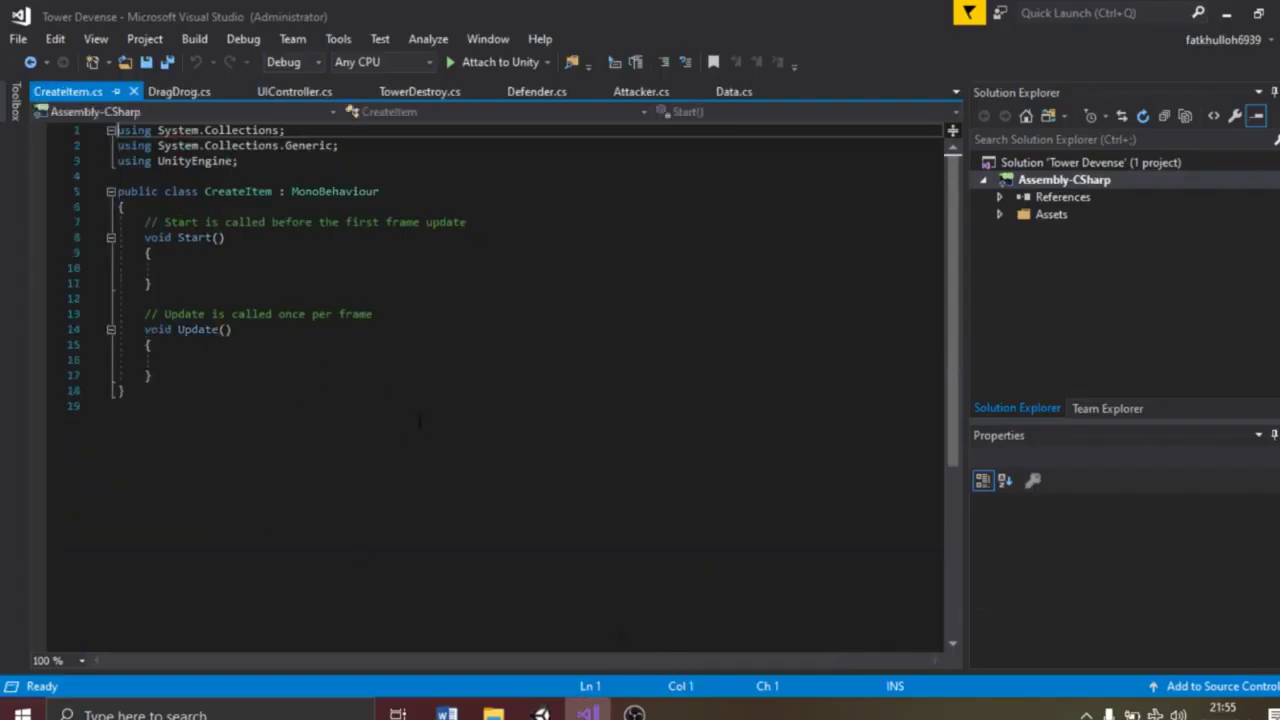
{"action": "left_click", "coordinate": [183, 205]}
{"action": "key", "text": "Return"}
{"action": "type", "text": "public GameObject item"}
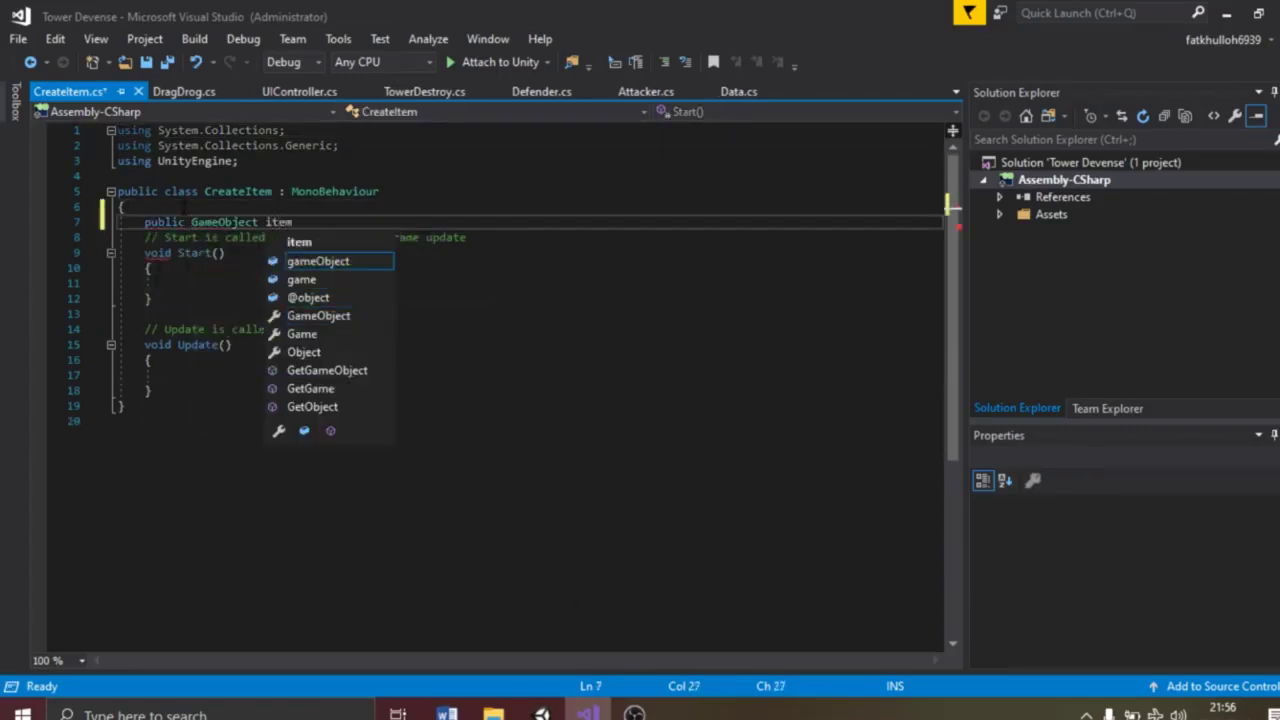
{"action": "type", "text": ";"}
{"action": "key", "text": "Return"}
{"action": "type", "text": "public int cost = 100;"}
{"action": "key", "text": "Return"}
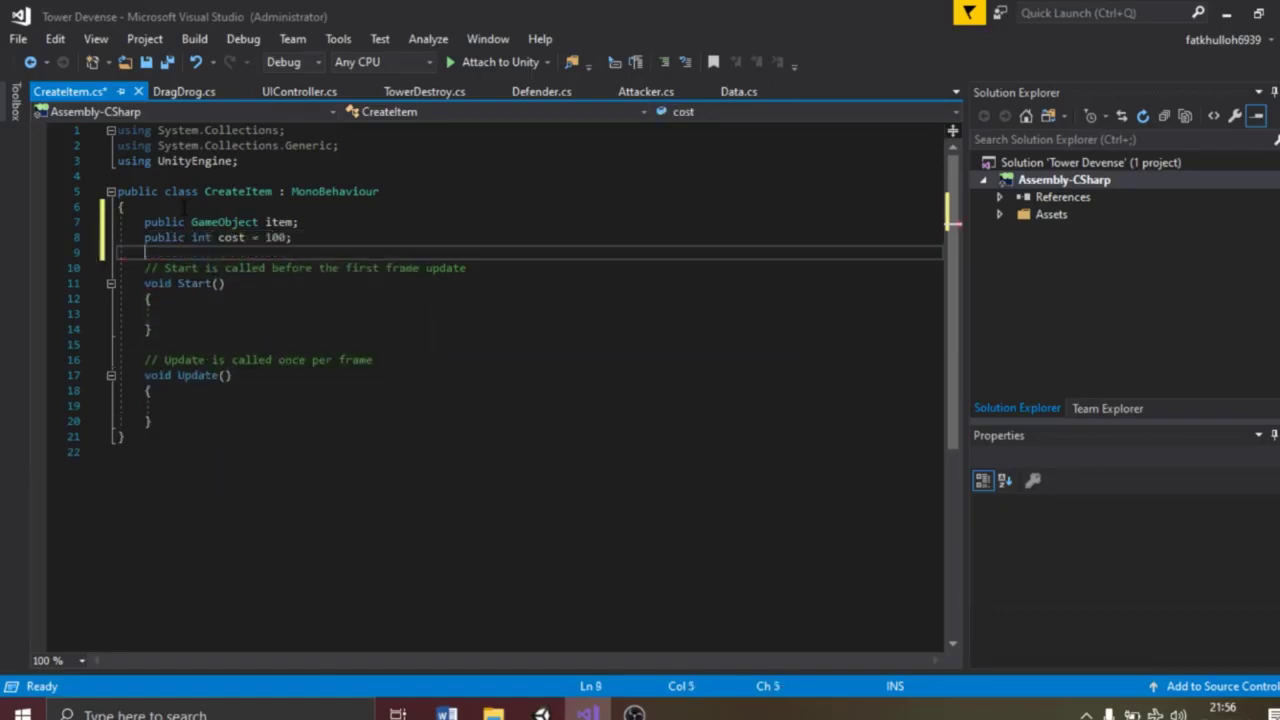
Declare private Vector3 screenPoint and offset fields, leaving a new line for the mouse handler
{"action": "type", "text": "private vector3"}
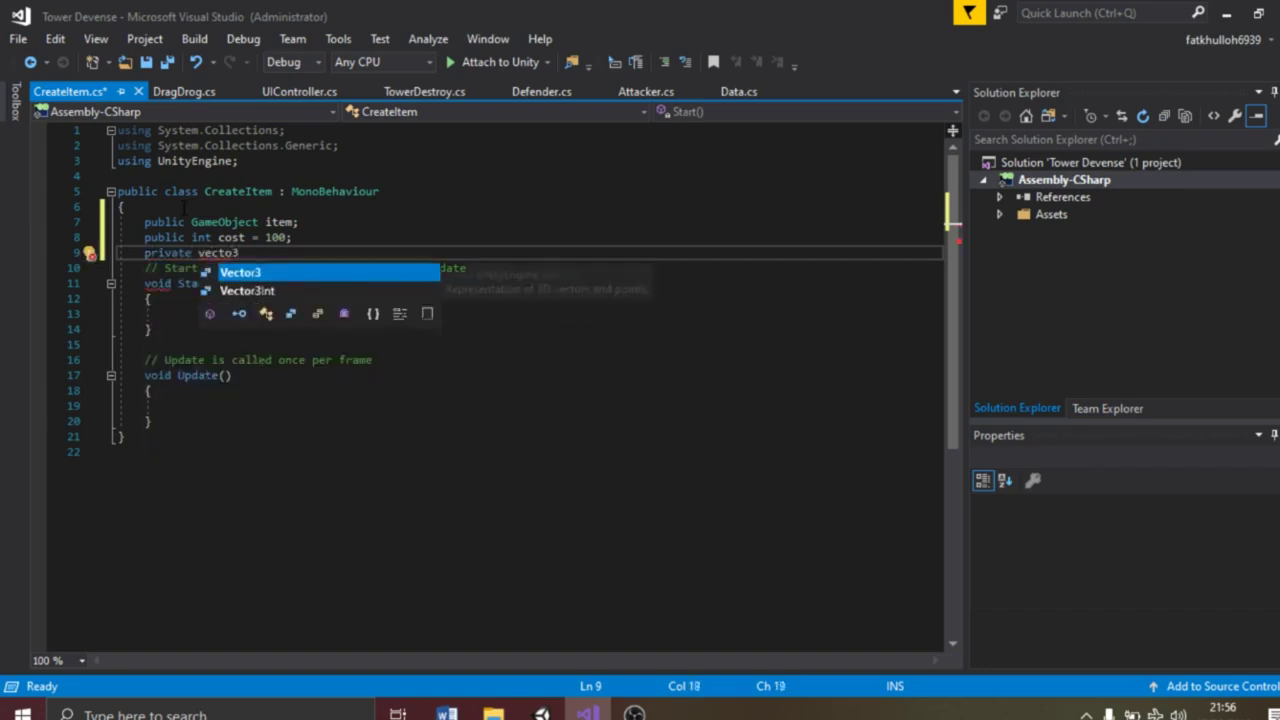
{"action": "key", "text": "Return"}
{"action": "type", "text": "screenPoint;"}
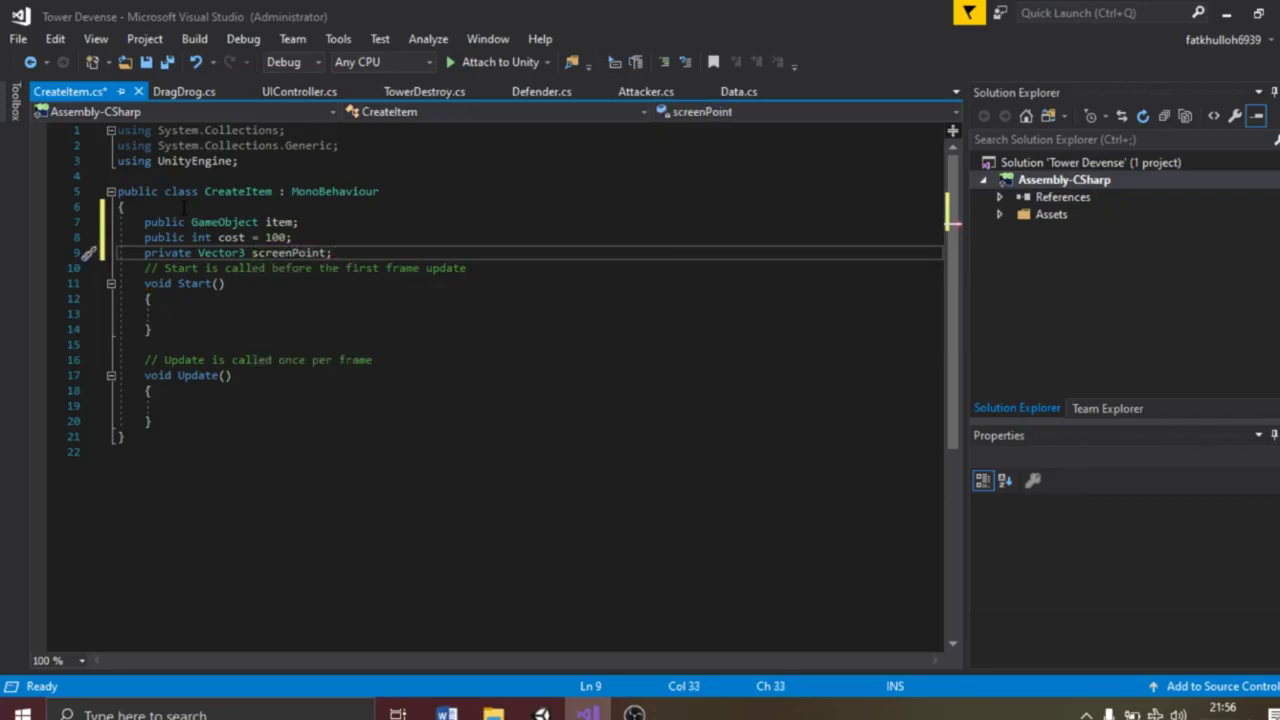
{"action": "key", "text": "Return"}
{"action": "type", "text": "private Vect"}
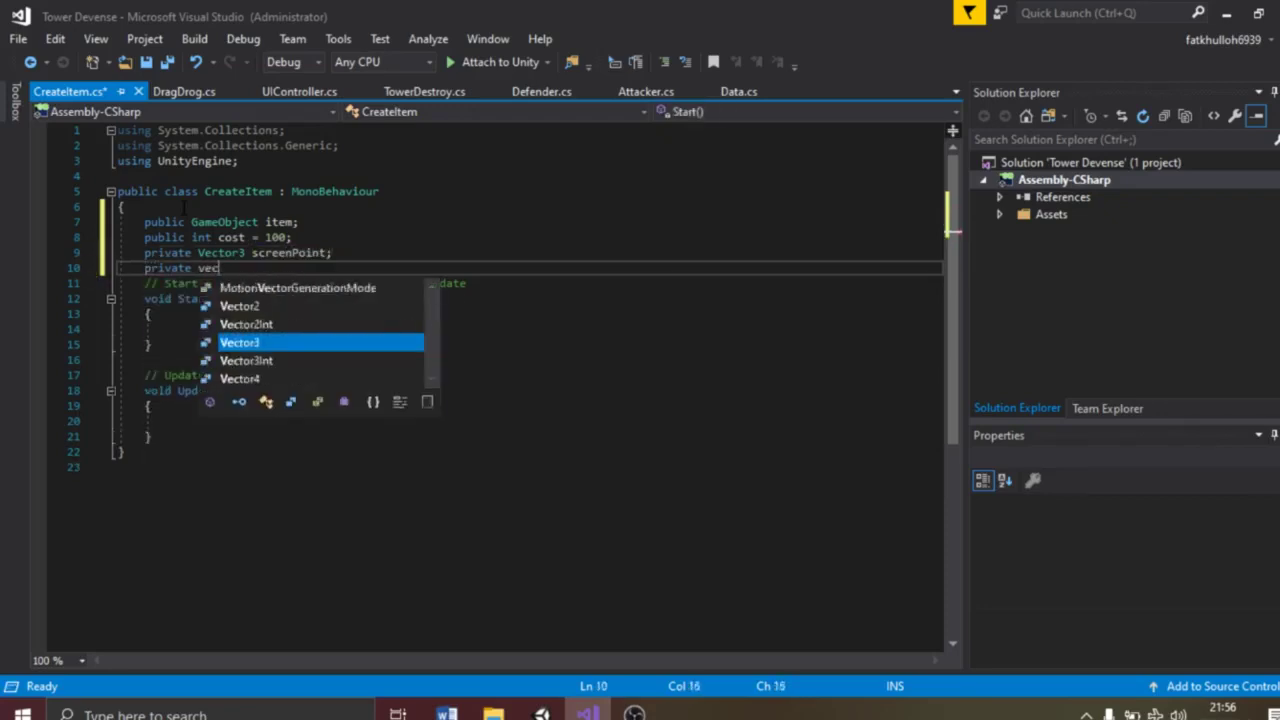
{"action": "type", "text": "or3 offset;"}
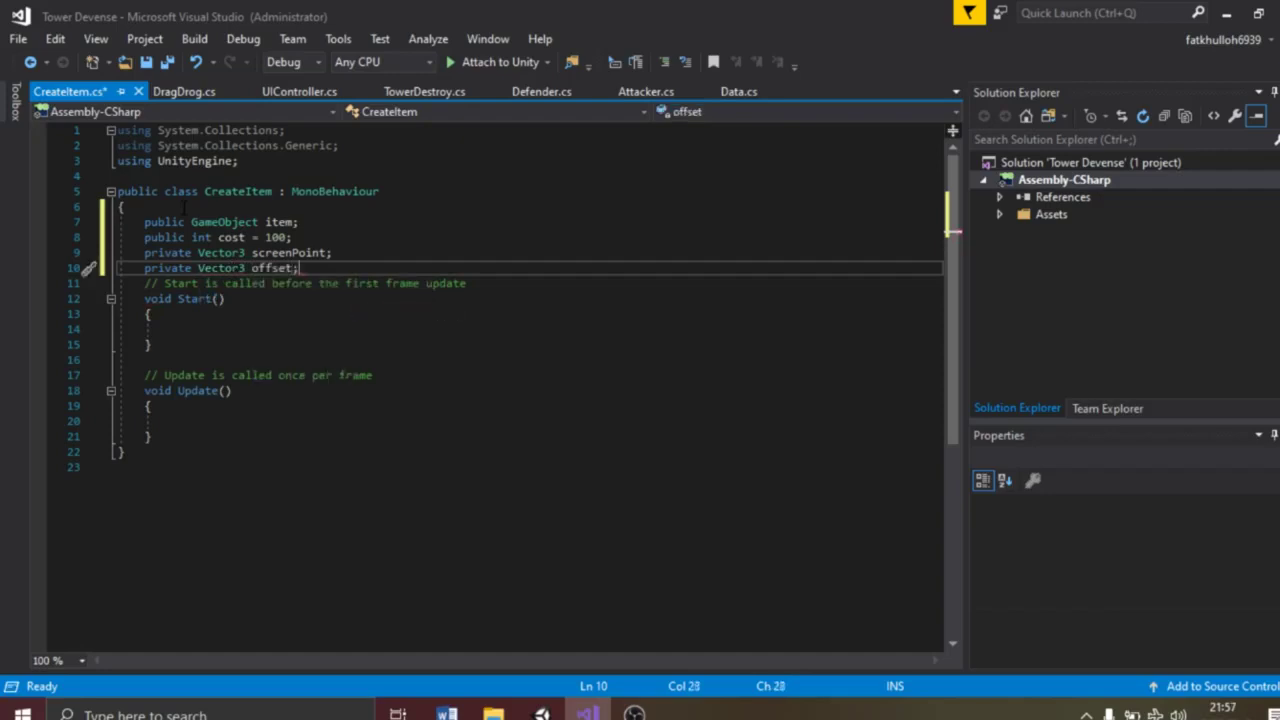
{"action": "key", "text": "Return"}
{"action": "key", "text": "ctrl+space"}
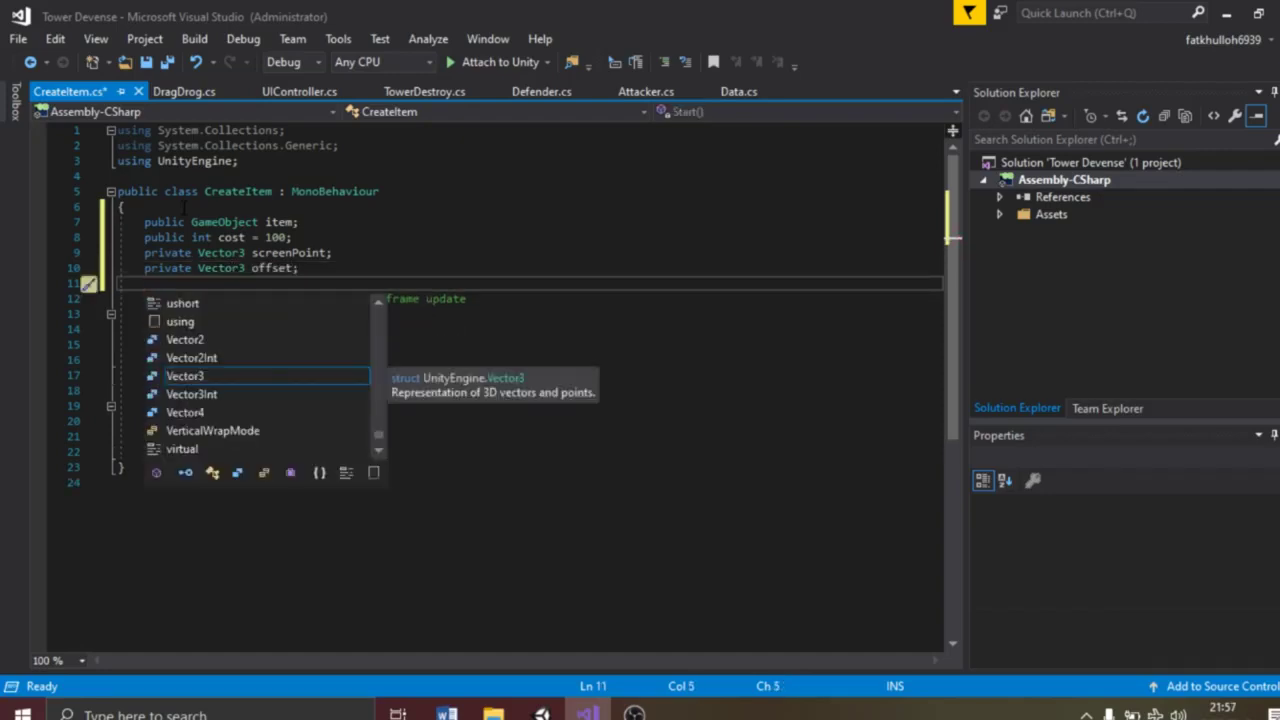
{"action": "key", "text": "Return"}
Add OnMouseDown with an if block checking Data.coin against cost and a Debug.Log line
{"action": "type", "text": "onmo"}
{"action": "key", "text": "Return"}
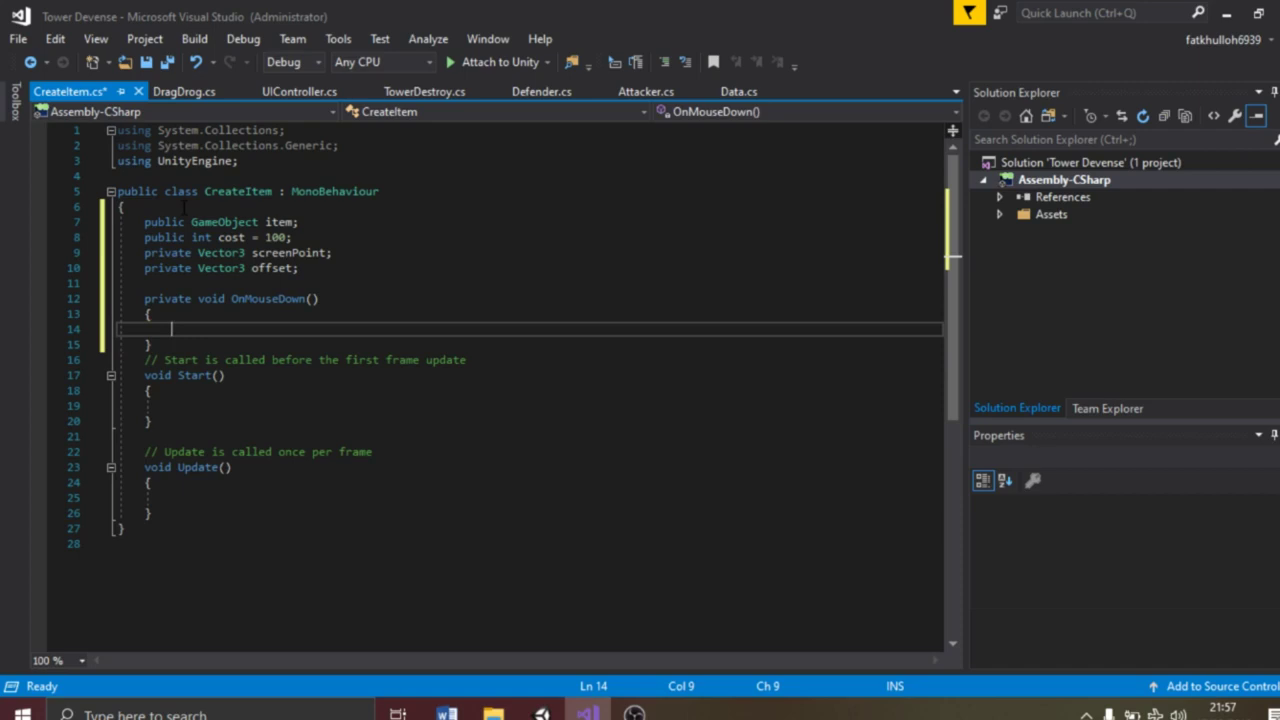
{"action": "type", "text": "if(Data.co"}
{"action": "key", "text": "Tab"}
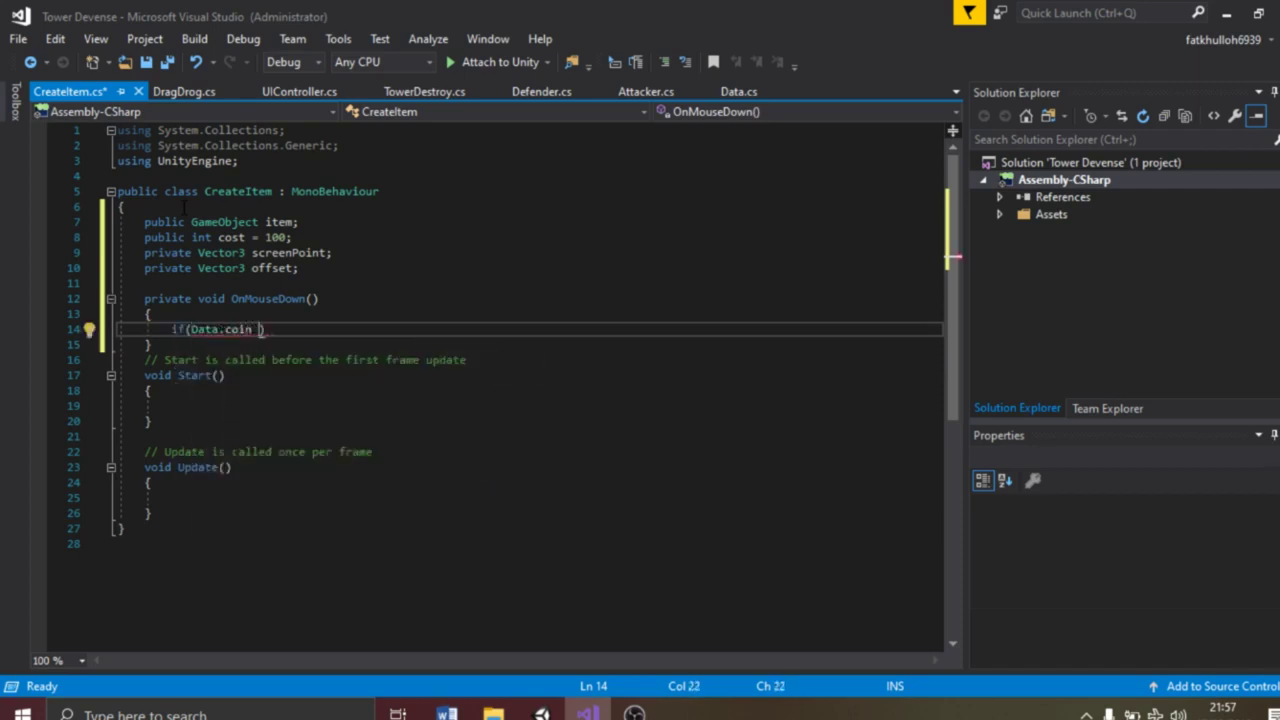
{"action": "type", "text": "cos"}
{"action": "key", "text": "Tab"}
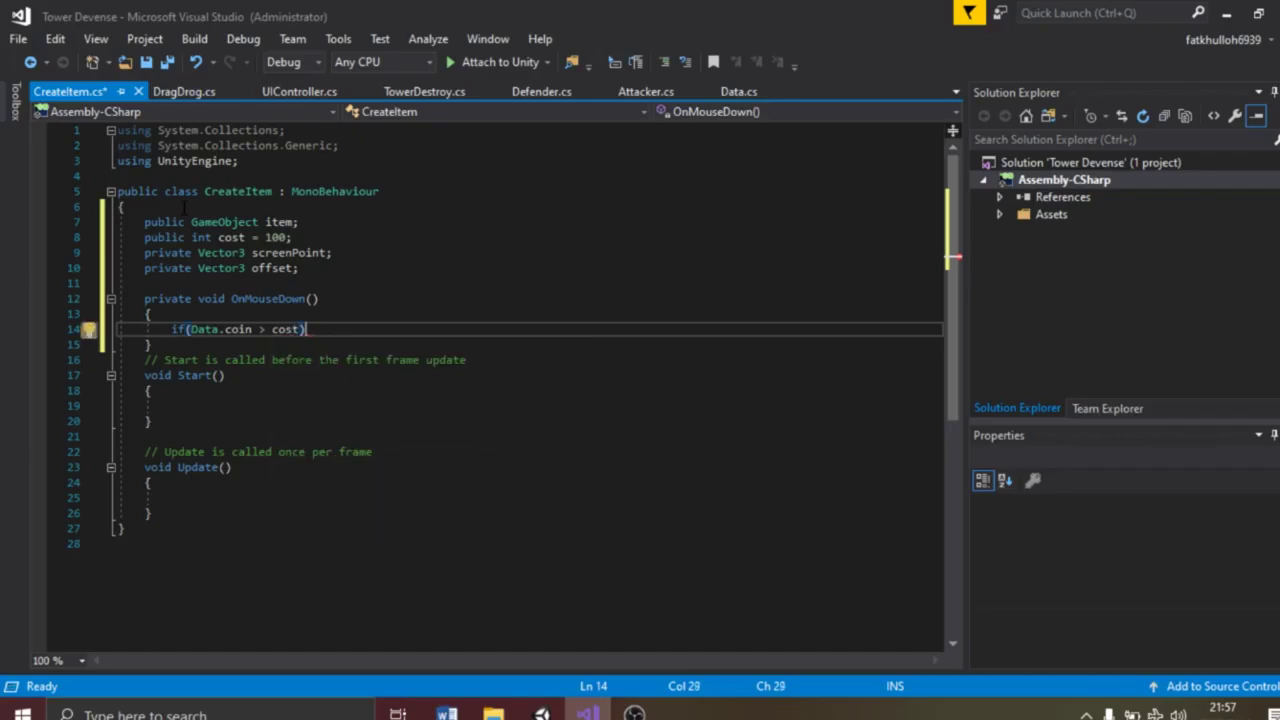
{"action": "type", "text": "{"}
{"action": "key", "text": "Return"}
{"action": "type", "text": "De"}
{"action": "key", "text": "Tab"}
{"action": "type", "text": ".Lo"}
{"action": "key", "text": "Tab"}
{"action": "type", "text": "(\""}
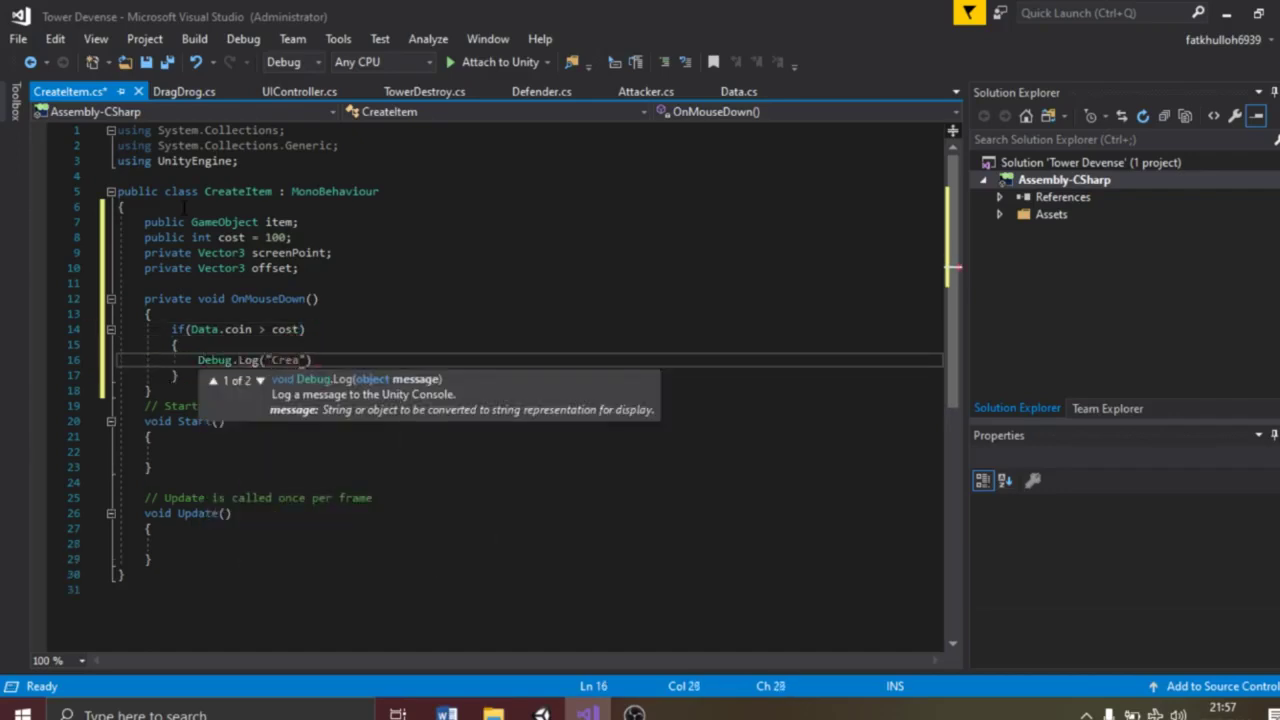
{"action": "type", "text": "m\");"}
{"action": "key", "text": "Return"}
Instantiate item as GameObject _item at transform.position with Quaternion.identity
{"action": "type", "text": "Game"}
{"action": "key", "text": "Tab"}
{"action": "type", "text": "_item= "}
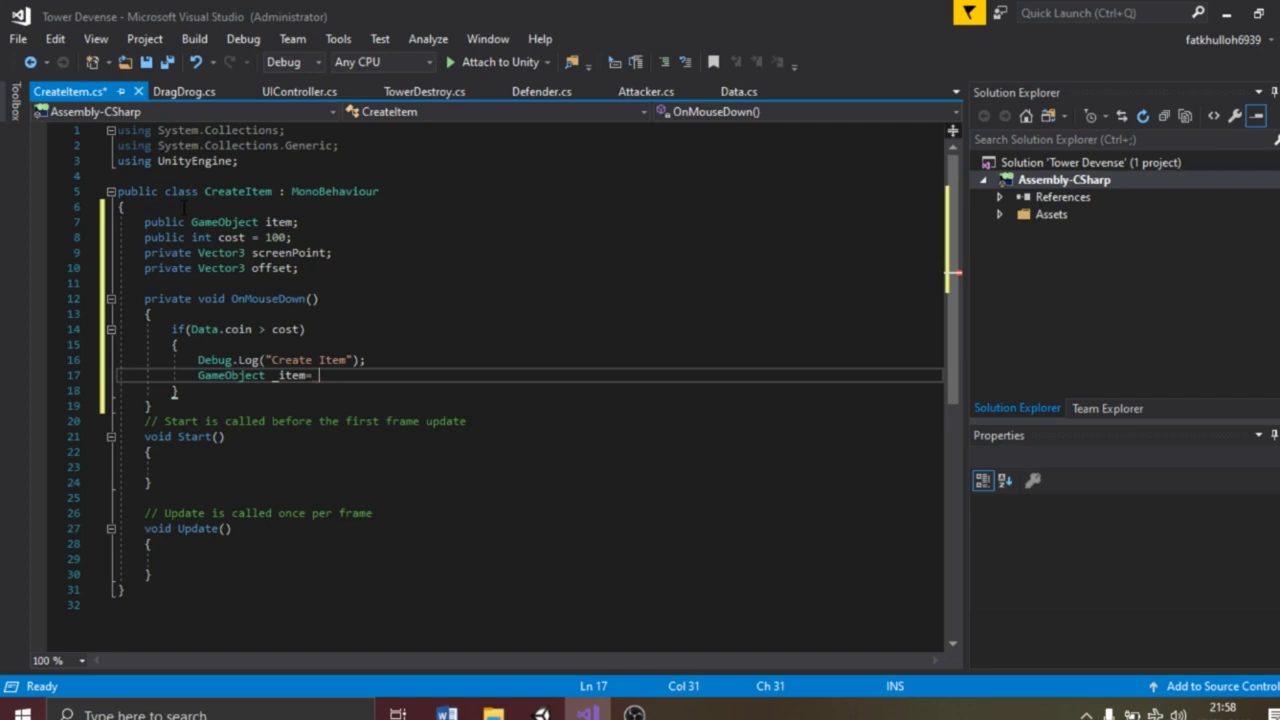
{"action": "type", "text": "(Game"}
{"action": "key", "text": "Tab"}
{"action": "type", "text": ") "}
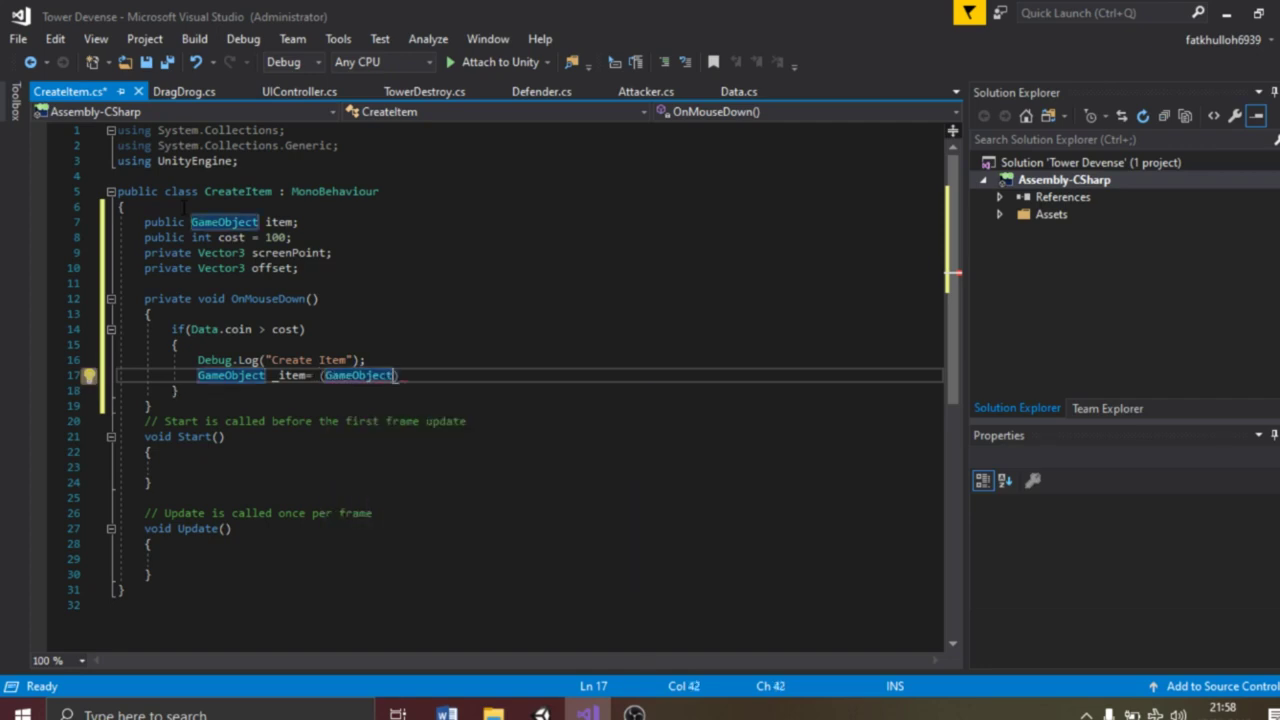
{"action": "type", "text": "ns"}
{"action": "key", "text": "Tab"}
{"action": "type", "text": "(it"}
{"action": "key", "text": "Tab"}
{"action": "type", "text": ", trans"}
{"action": "key", "text": "Tab"}
{"action": "type", "text": ".pos"}
{"action": "key", "text": "Tab"}
{"action": "type", "text": ", quater"}
{"action": "key", "text": "Tab"}
{"action": "type", "text": ".iden"}
{"action": "key", "text": "Tab"}
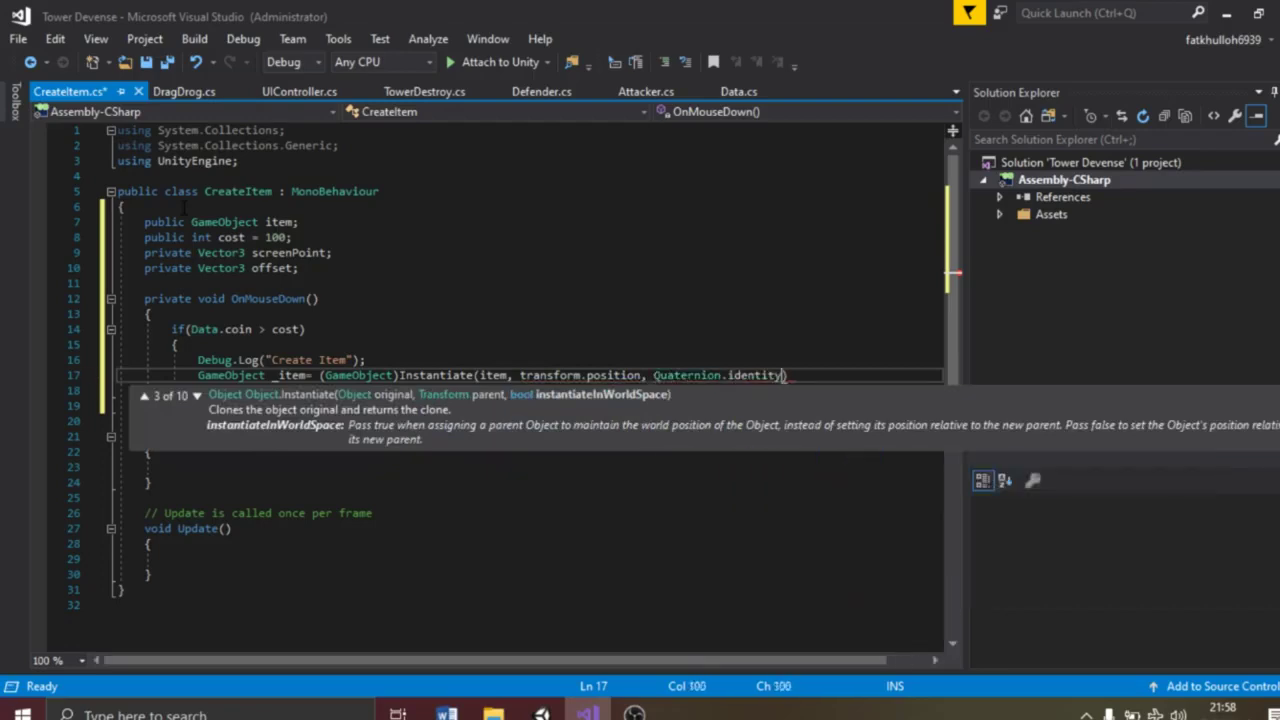
{"action": "key", "text": "End"}
{"action": "type", "text": ";"}
{"action": "key", "text": "Return"}
Loop over _item.GetComponentsInChildren<Behaviour>() and set each childCompnent.enabled = false
{"action": "type", "text": "foreach(Beh"}
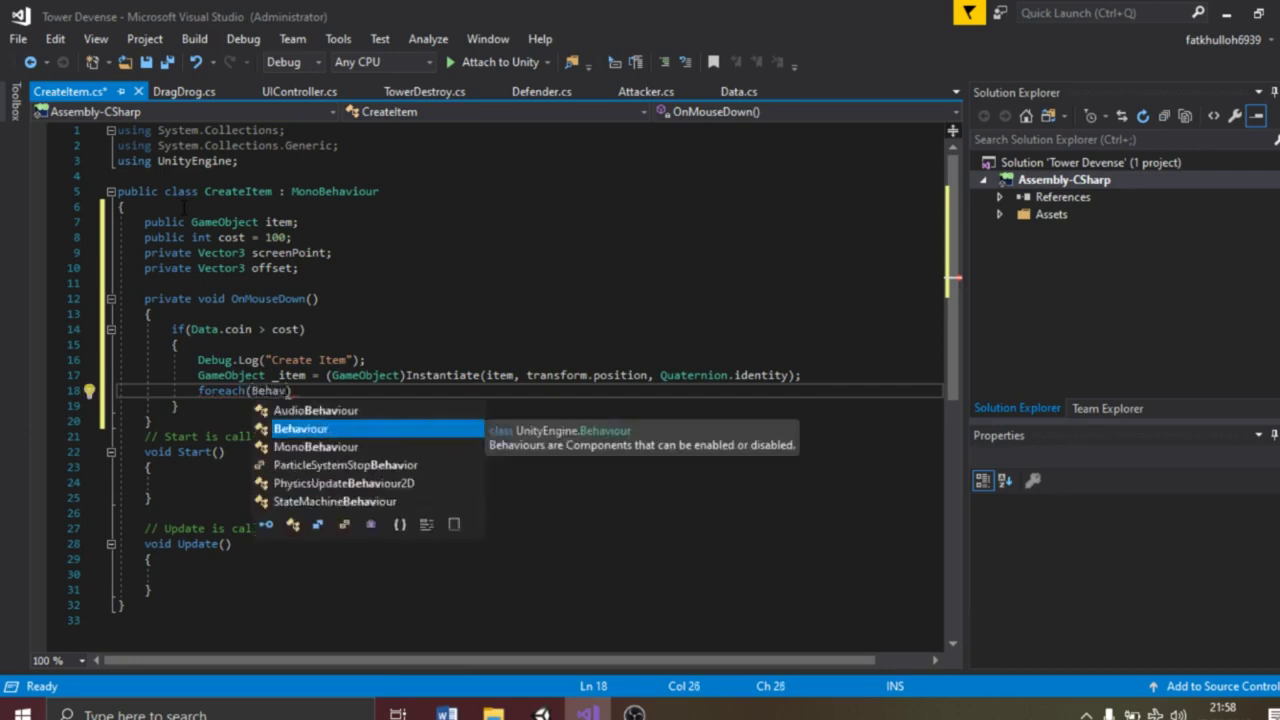
{"action": "key", "text": "Tab"}
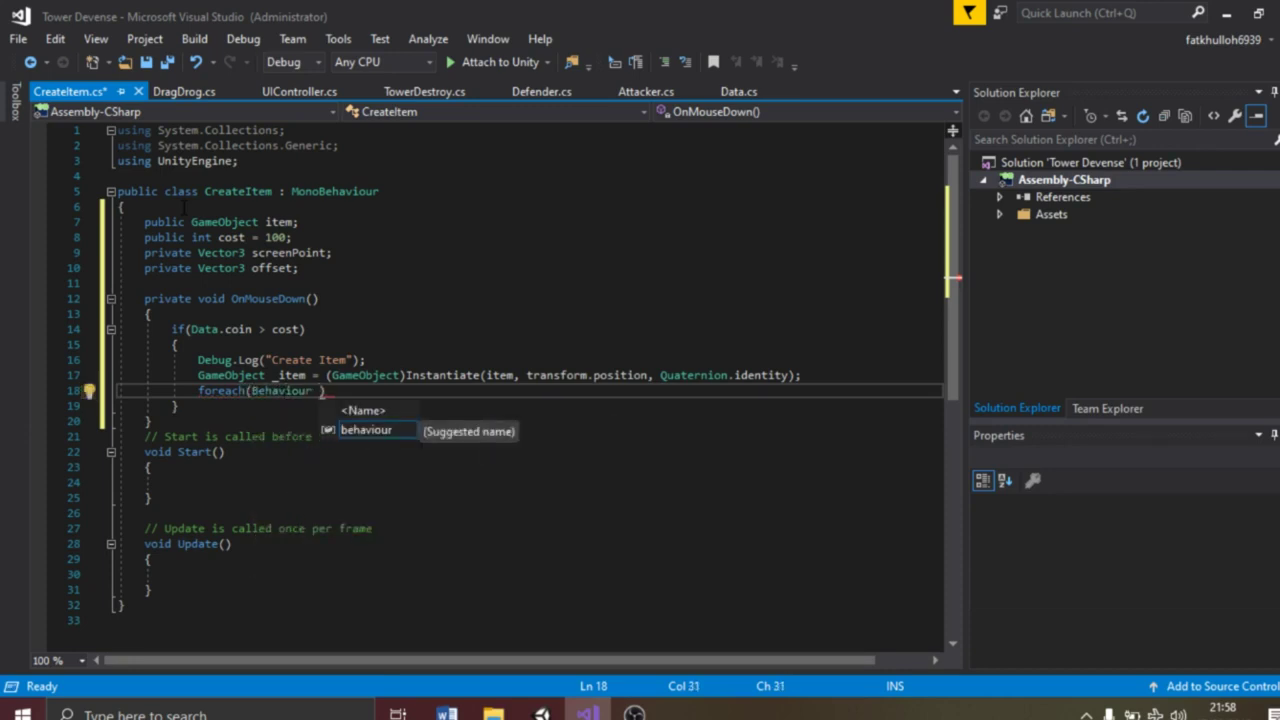
{"action": "type", "text": "child"}
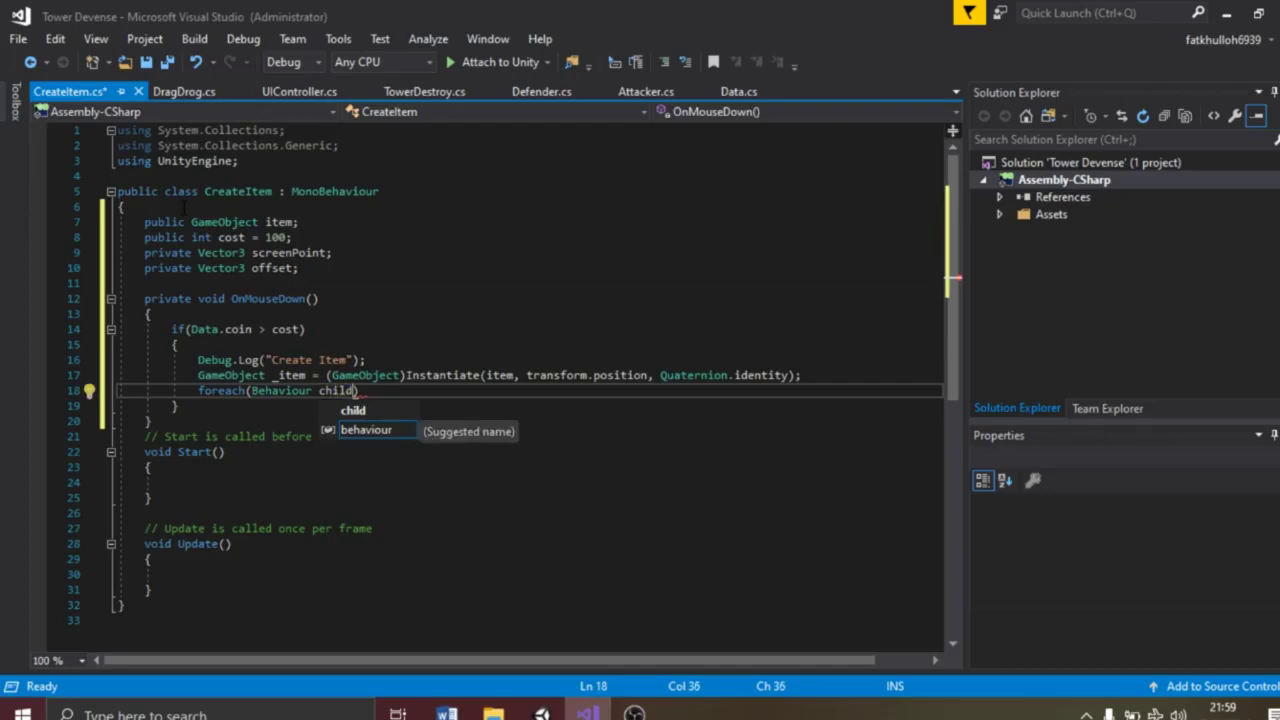
{"action": "type", "text": "Compnen"}
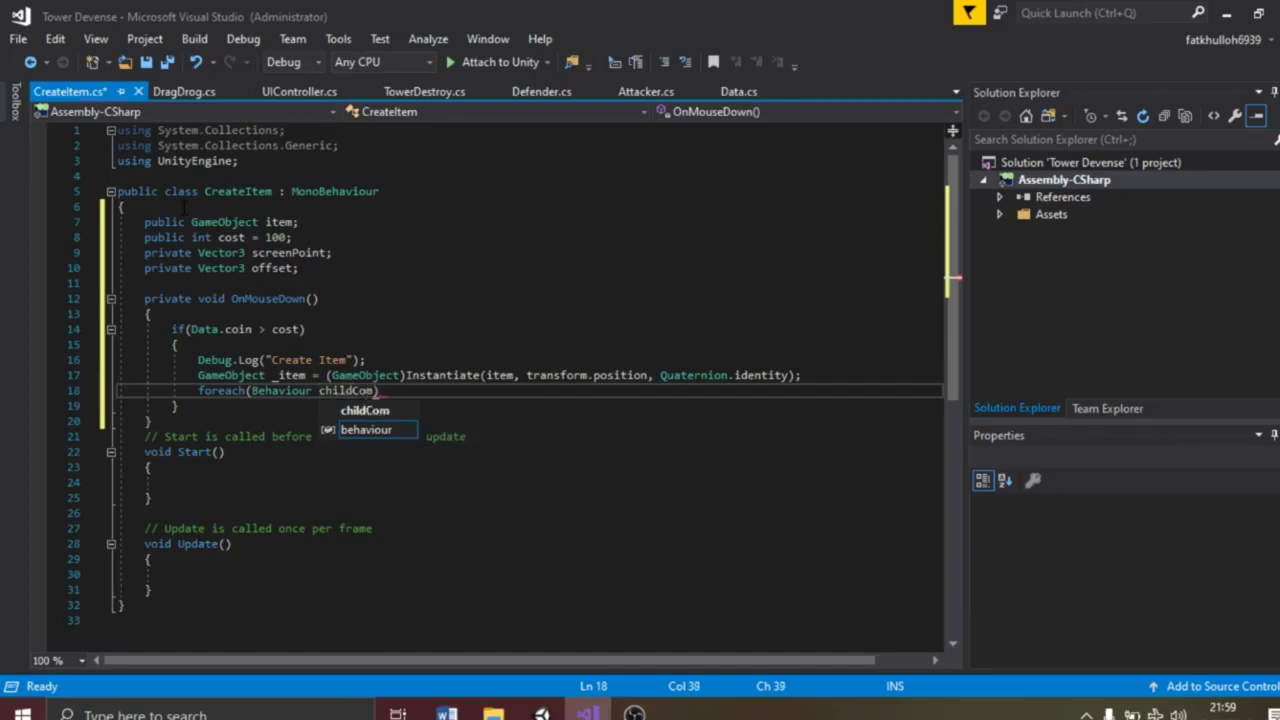
{"action": "type", "text": "t in _i"}
{"action": "key", "text": "Tab"}
{"action": "type", "text": "."}
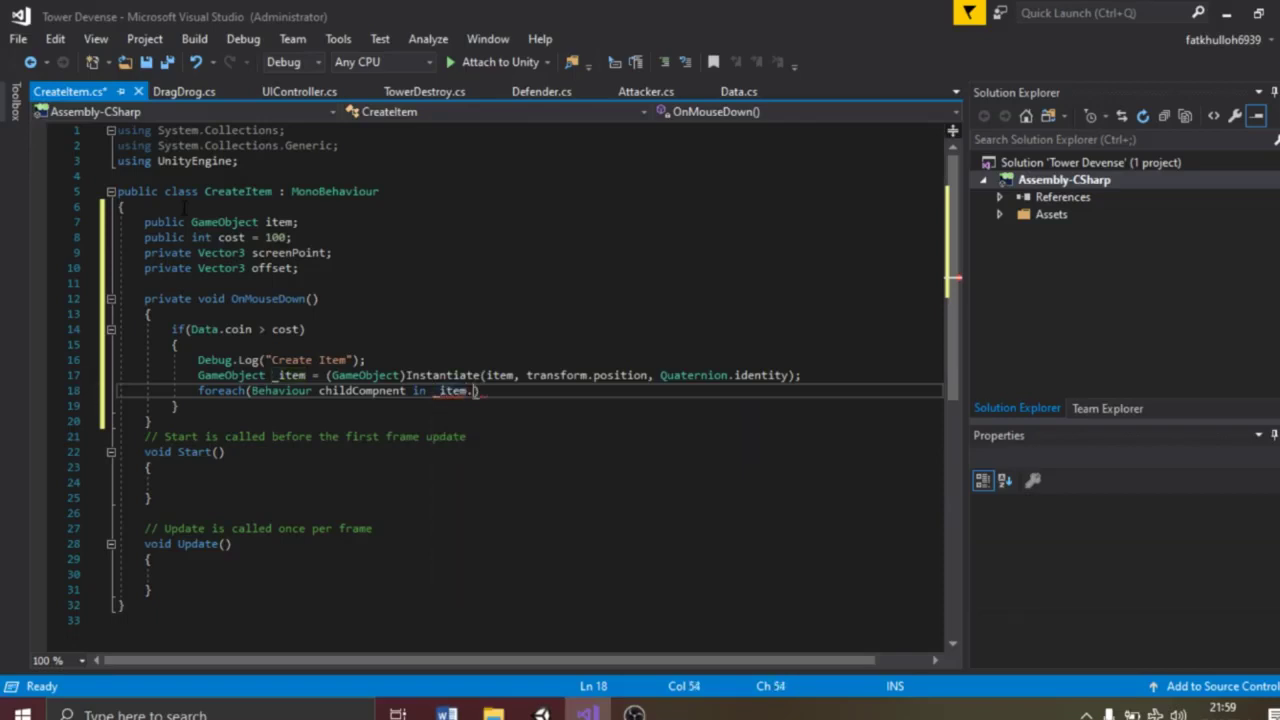
{"action": "type", "text": "get"}
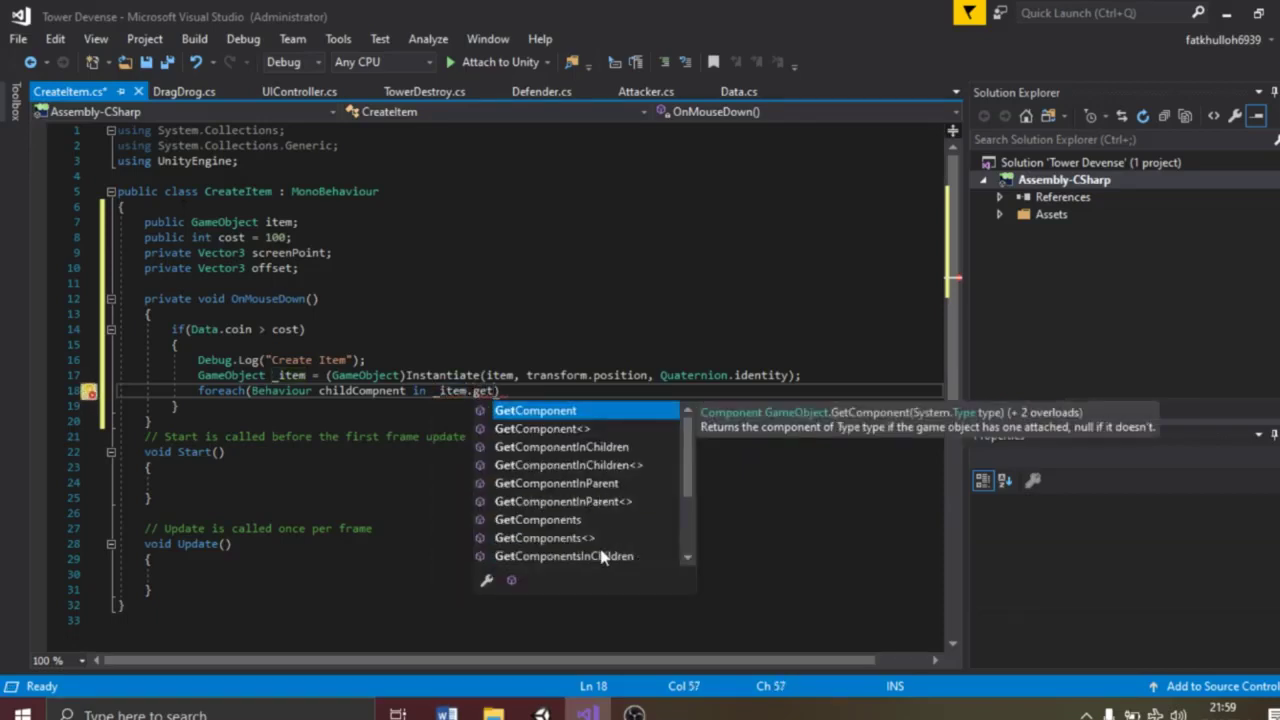
{"action": "double_click", "coordinate": [603, 557]}
{"action": "type", "text": "<Beh"}
{"action": "key", "text": "Tab"}
{"action": "type", "text": ">())"}
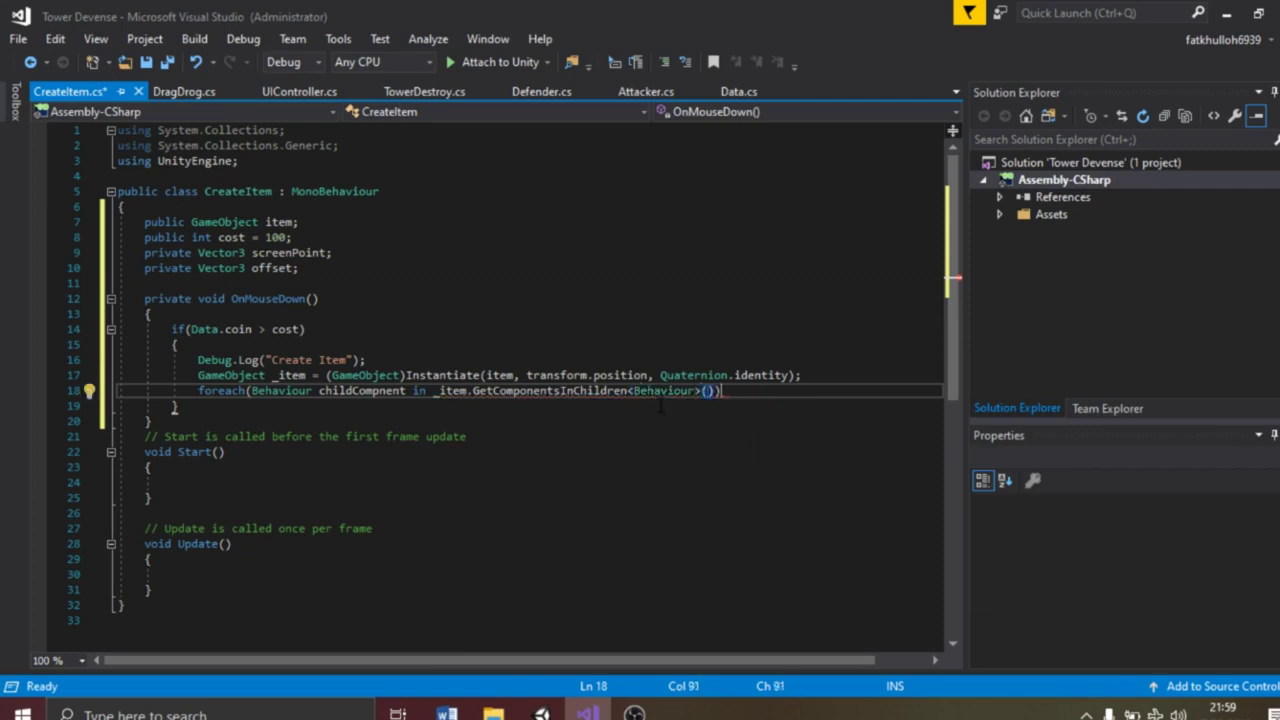
{"action": "key", "text": "Return"}
{"action": "type", "text": "chi.en = f;"}
{"action": "key", "text": "Return"}
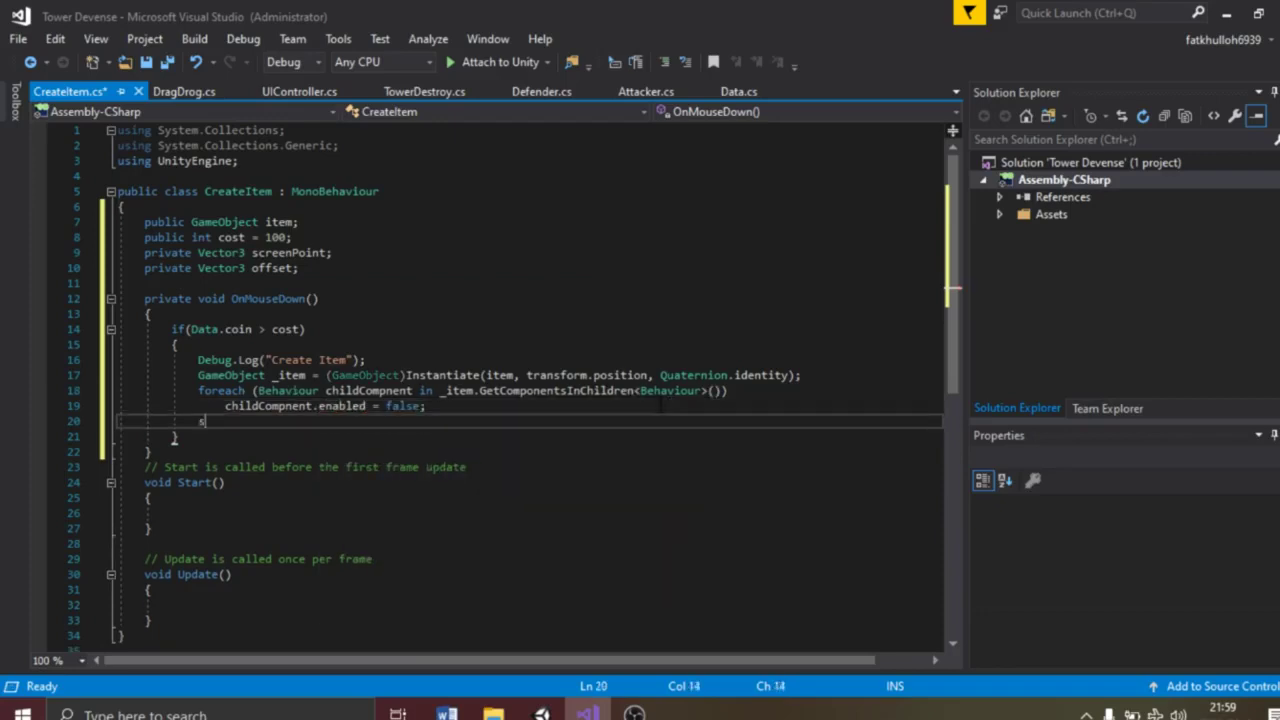
Set screenPoint = Camera.main.WorldToScreenPoint(gameObject.transform.position)
{"action": "type", "text": "scre"}
{"action": "key", "text": "Tab"}
{"action": "type", "text": "= came"}
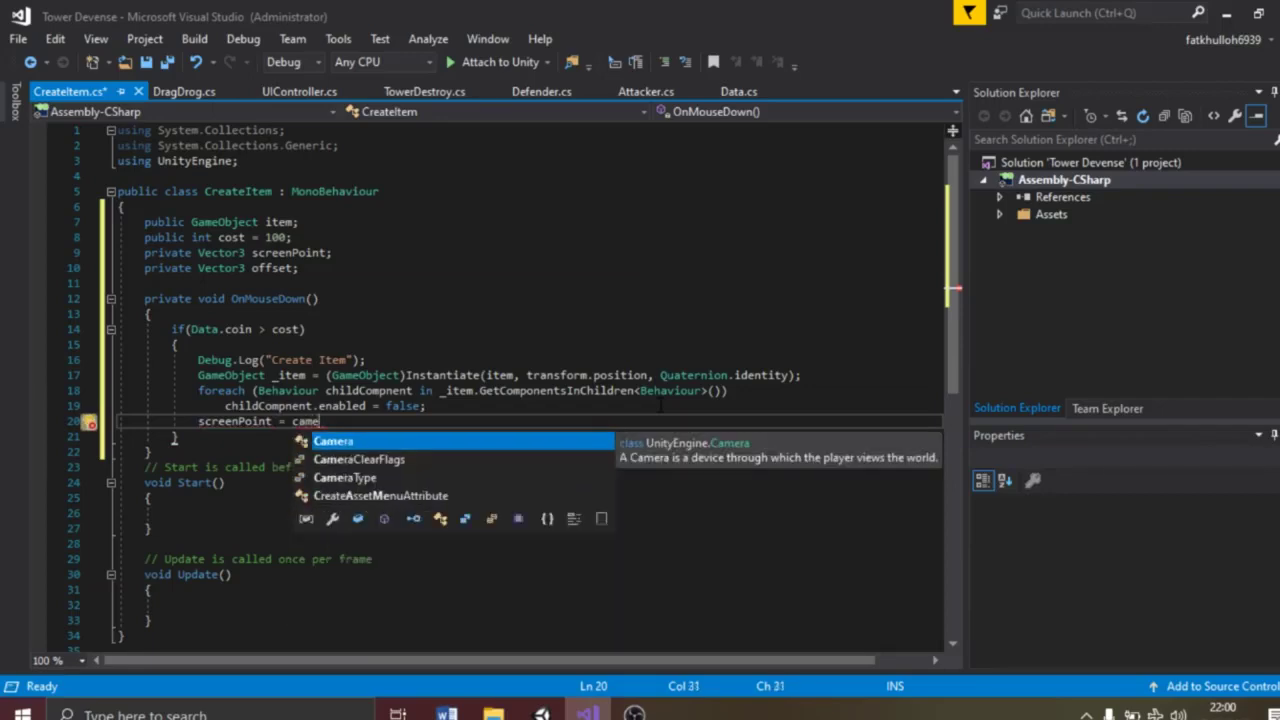
{"action": "key", "text": "Tab"}
{"action": "type", "text": ".mai"}
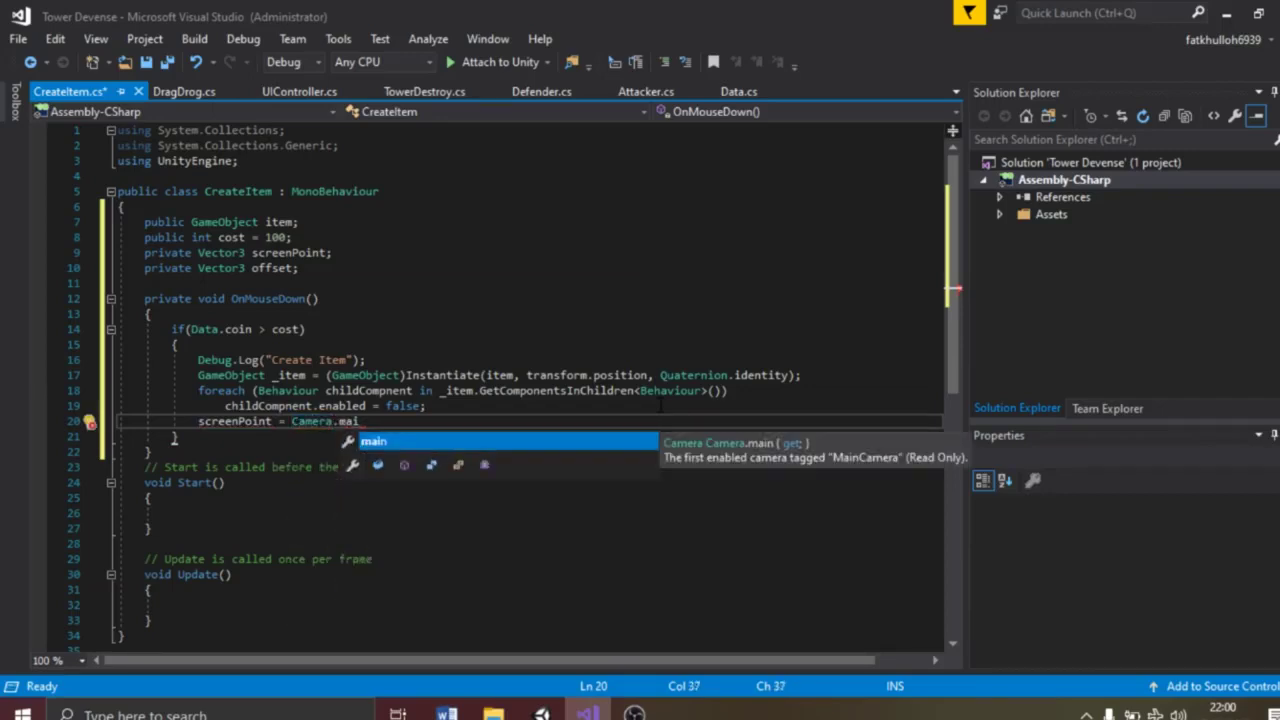
{"action": "type", "text": "n.wordt"}
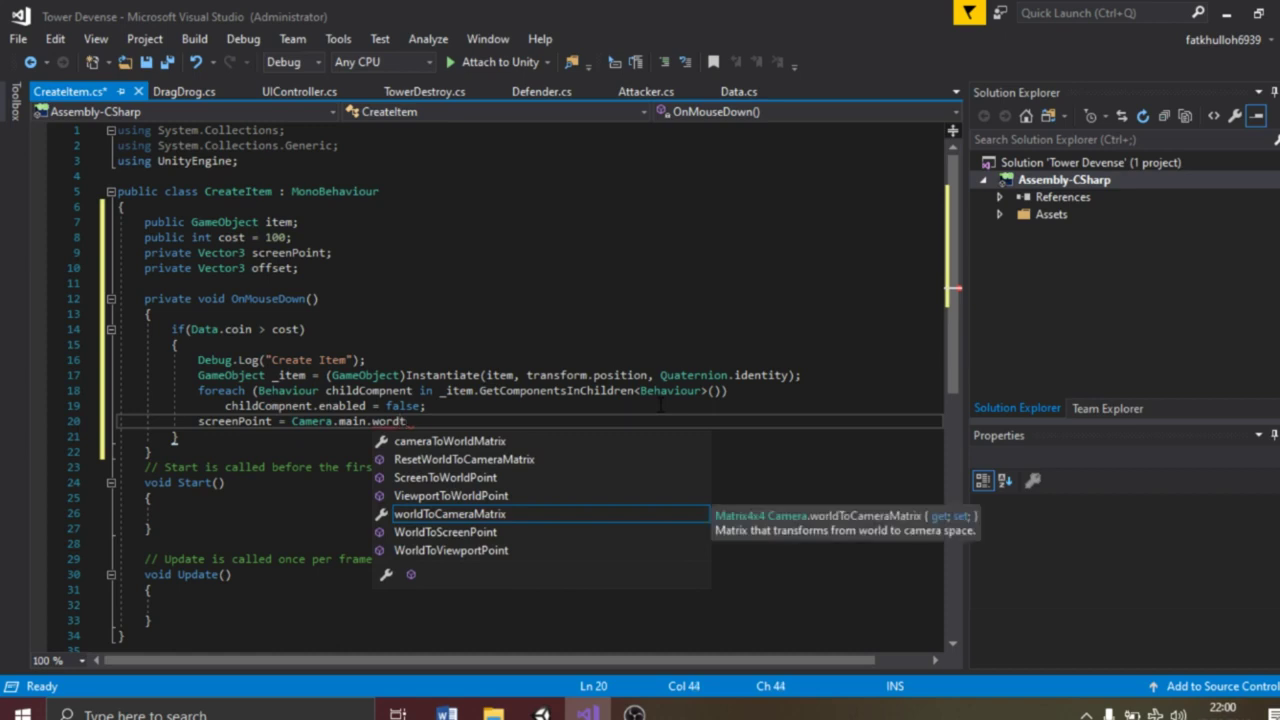
{"action": "key", "text": "BackSpace"}
{"action": "key", "text": "BackSpace"}
{"action": "type", "text": "ldtos"}
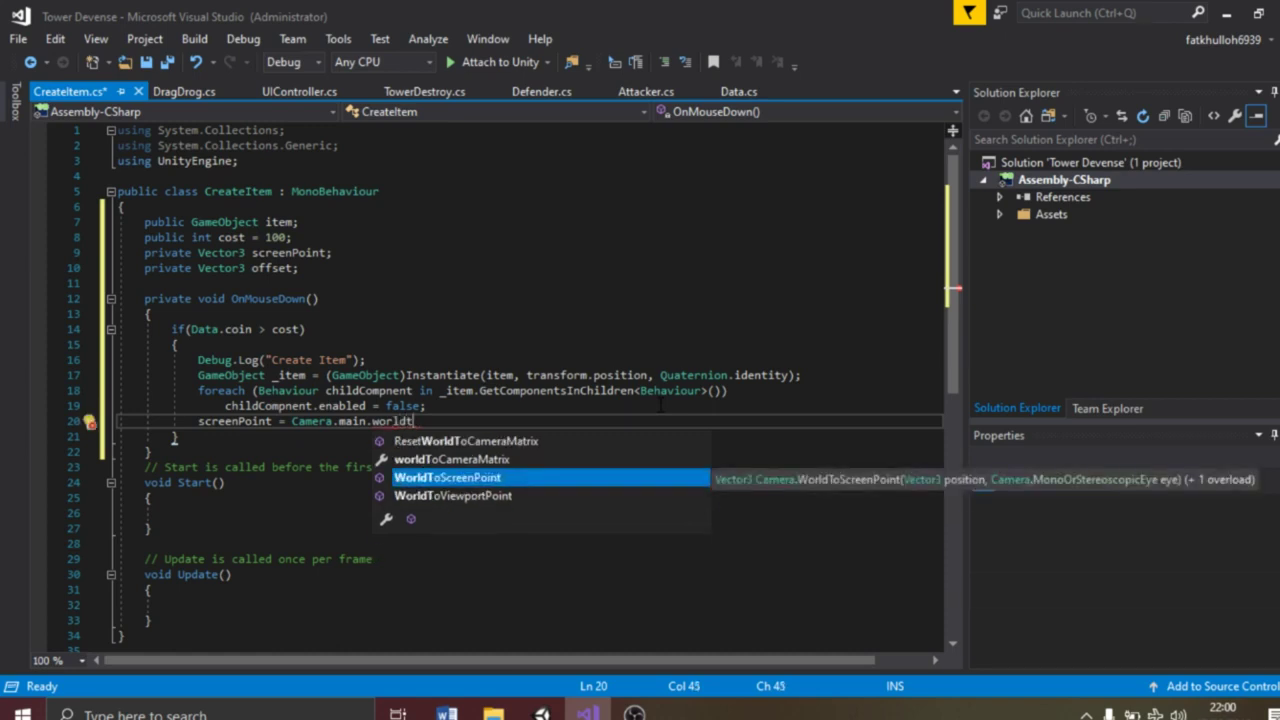
{"action": "key", "text": "Tab"}
{"action": "type", "text": "(gam"}
{"action": "key", "text": "Tab"}
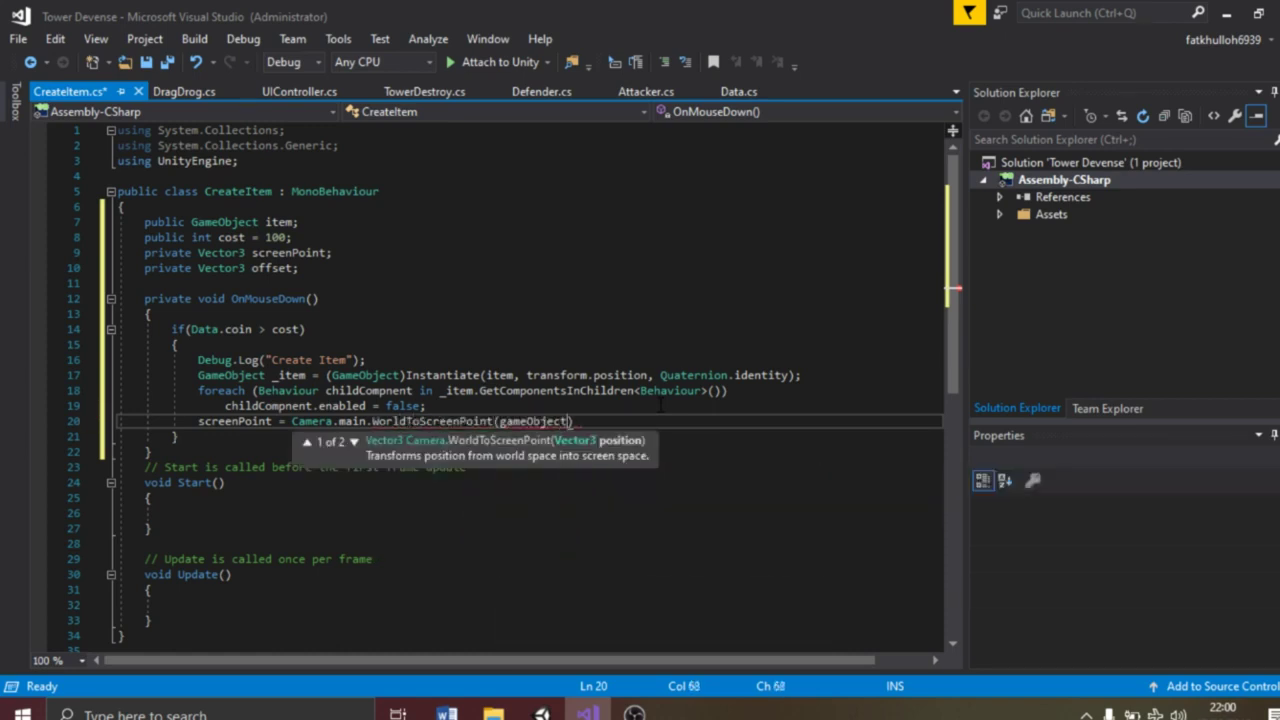
{"action": "type", "text": ".tran"}
{"action": "key", "text": "Tab"}
{"action": "type", "text": ".pos"}
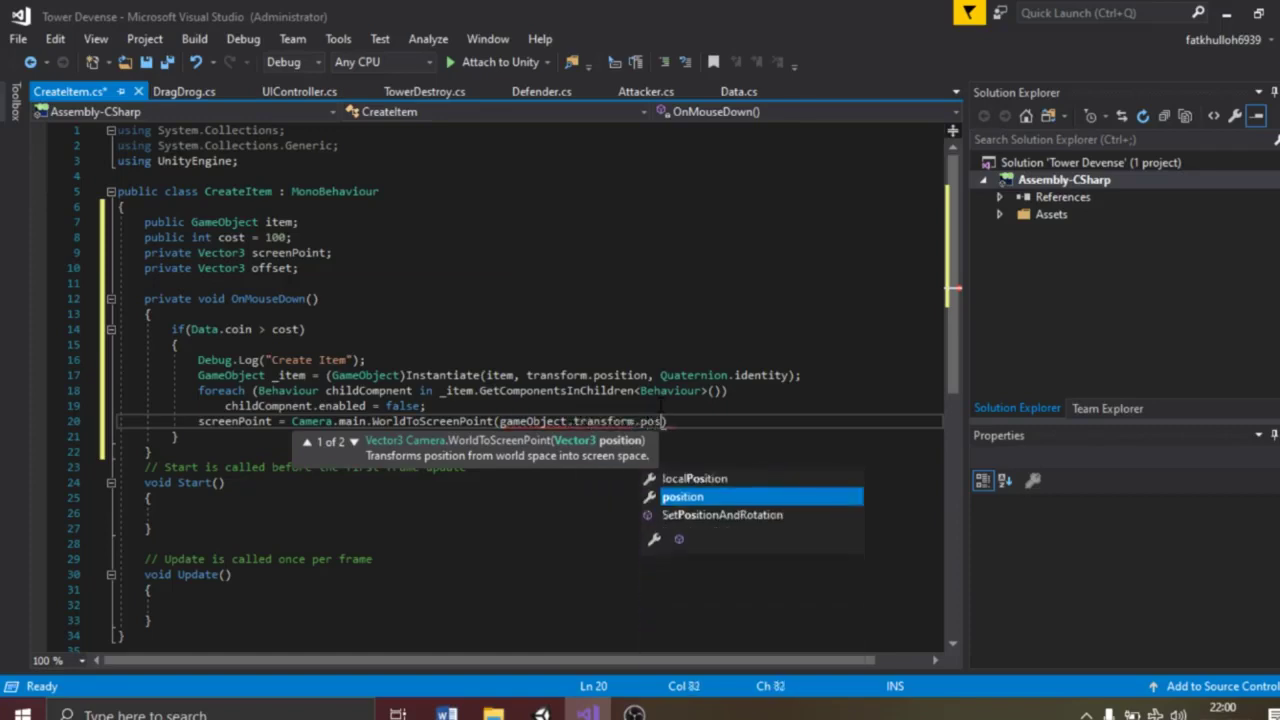
{"action": "key", "text": "Tab"}
{"action": "type", "text": ")"}
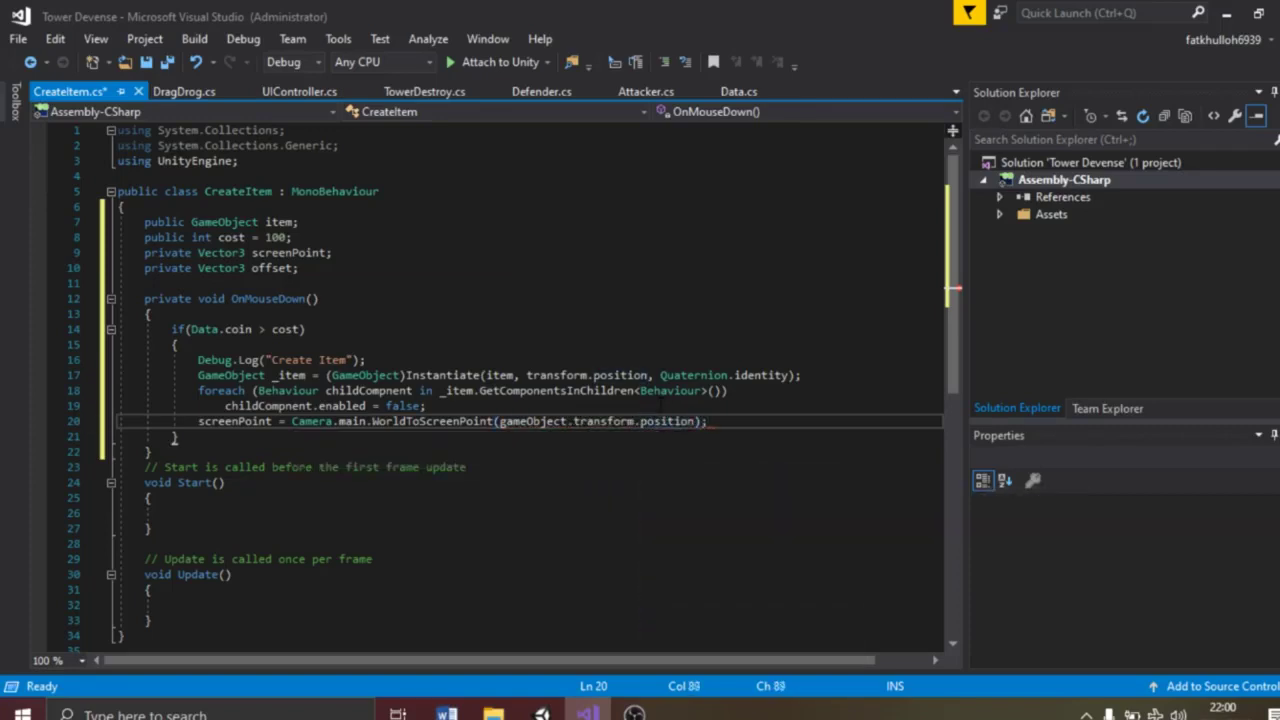
{"action": "key", "text": "Return"}
Compute offset as position minus ScreenToWorldPoint of mouse x, y and screenPoint.z; begin DragDrog dd line
{"action": "type", "text": "offset =game"}
{"action": "key", "text": "Tab"}
{"action": "type", "text": ".tran"}
{"action": "key", "text": "Tab"}
{"action": "type", "text": ".po"}
{"action": "key", "text": "Tab"}
{"action": "type", "text": "- Camera.main.Scree"}
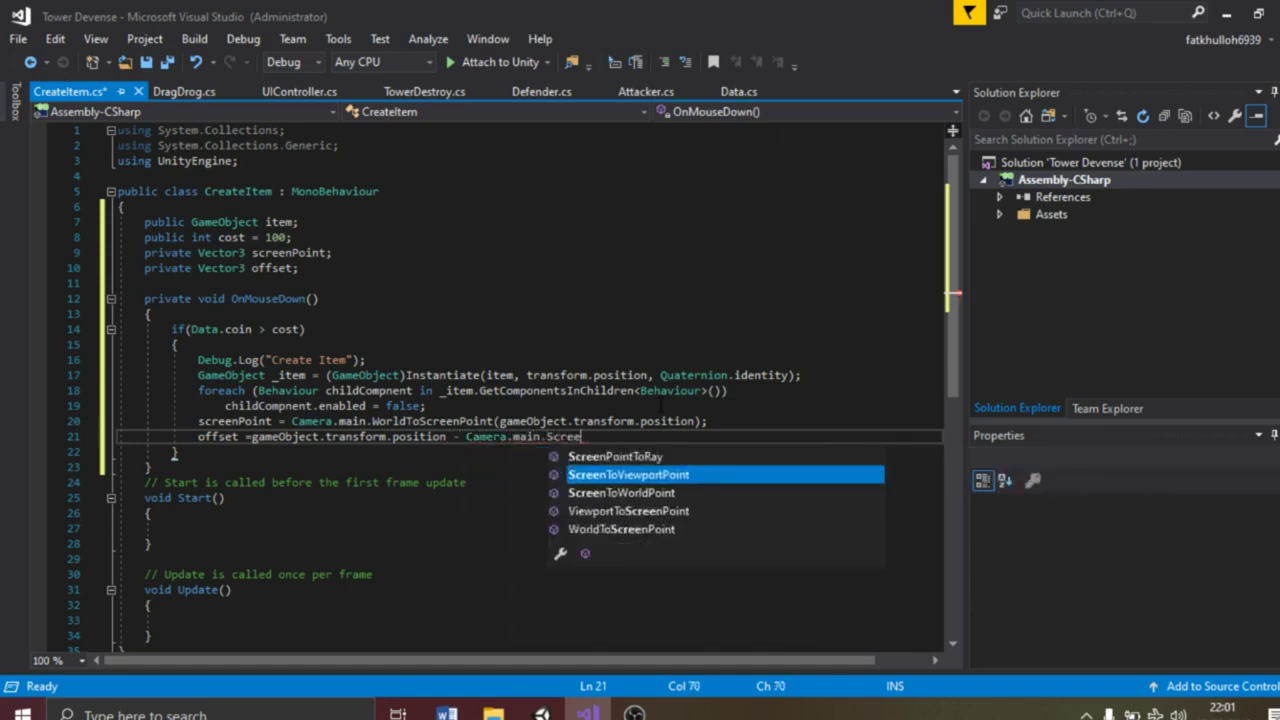
{"action": "key", "text": "Down"}
{"action": "key", "text": "Up"}
{"action": "key", "text": "Down"}
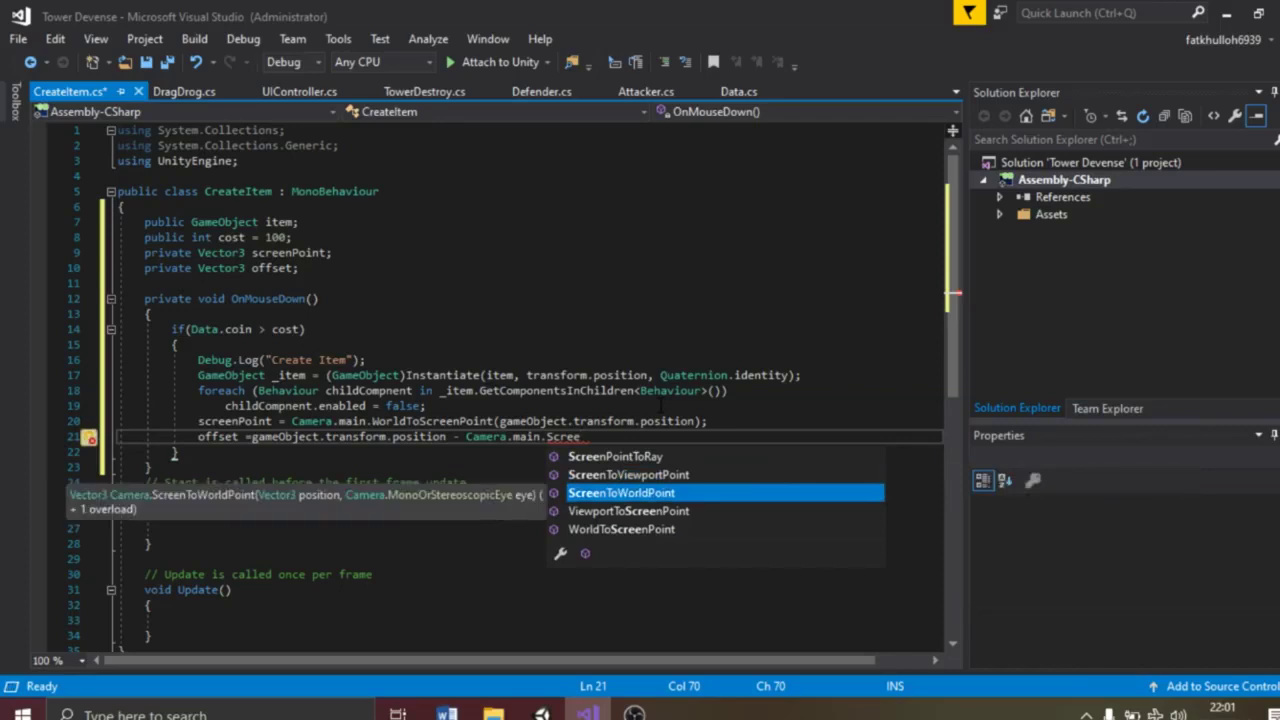
{"action": "key", "text": "Tab"}
{"action": "type", "text": "(new Vector3("}
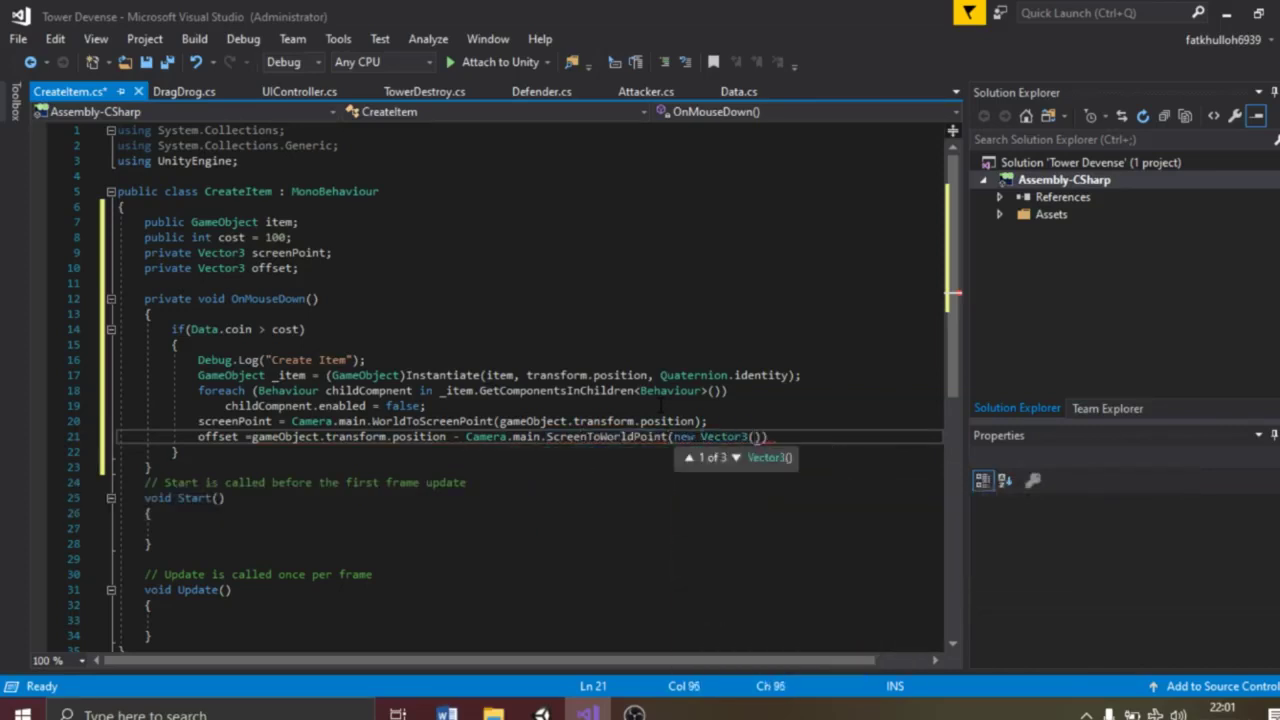
{"action": "type", "text": "Input."}
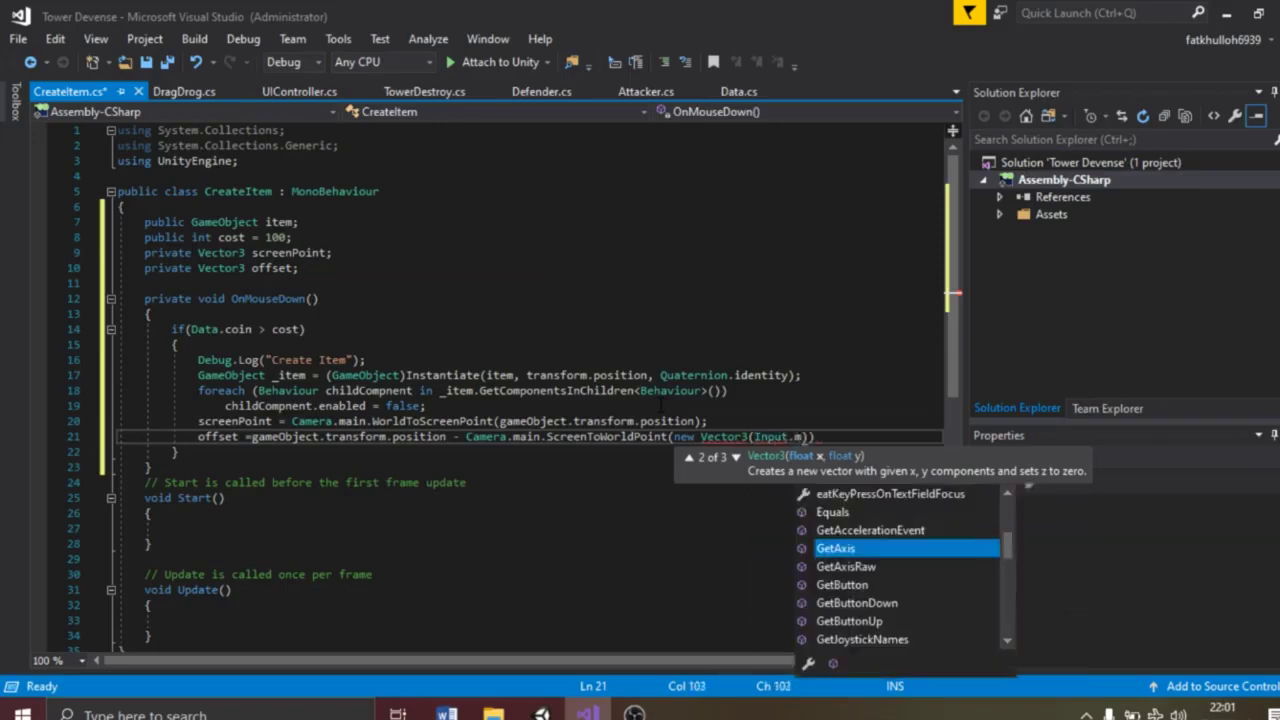
{"action": "type", "text": "mou"}
{"action": "key", "text": "Tab"}
{"action": "type", "text": ".x"}
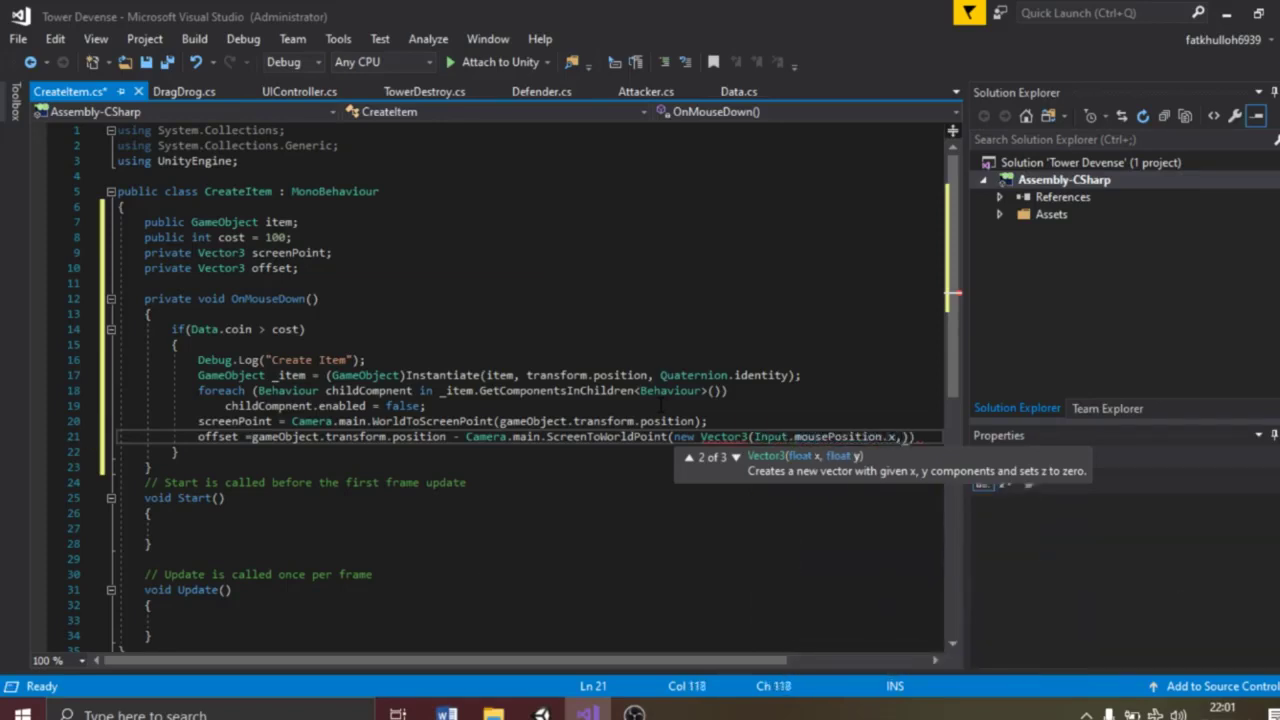
{"action": "key", "text": "Return"}
{"action": "type", "text": "Input.mouse"}
{"action": "key", "text": "Tab"}
{"action": "type", "text": "."}
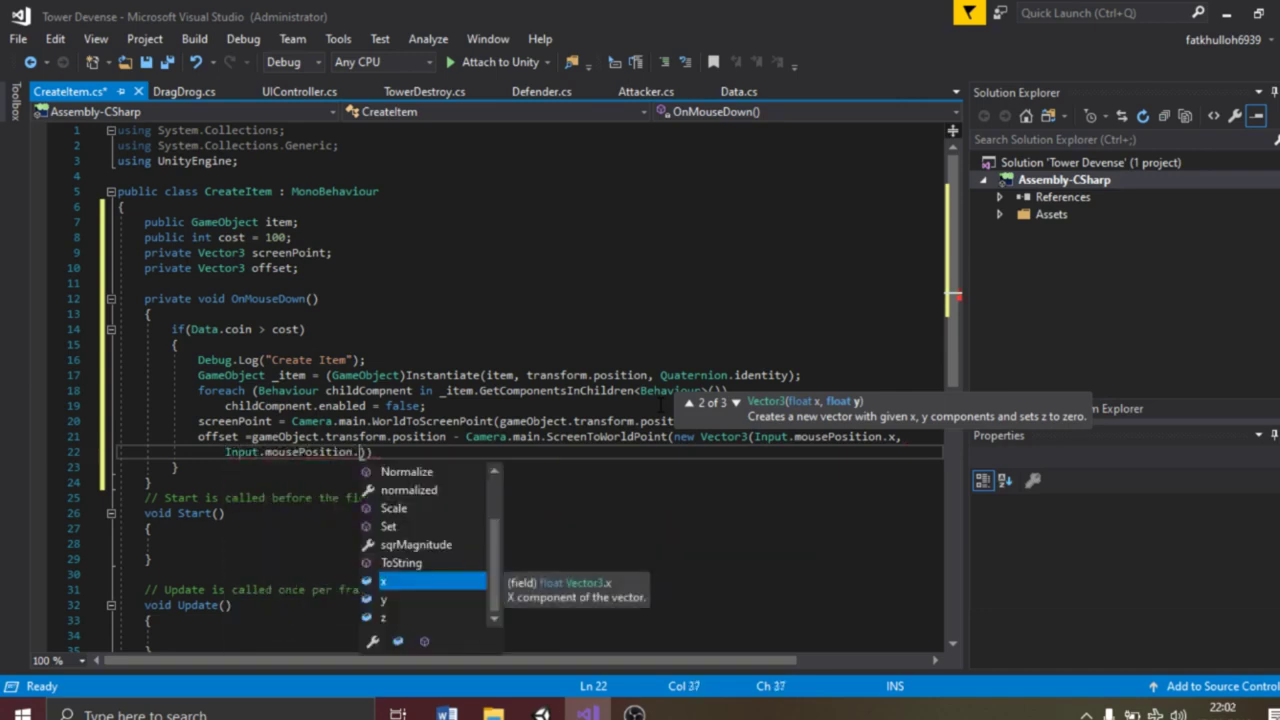
{"action": "key", "text": "Escape"}
{"action": "type", "text": ", scree"}
{"action": "key", "text": "Tab"}
{"action": "type", "text": ".z"}
{"action": "key", "text": "Escape"}
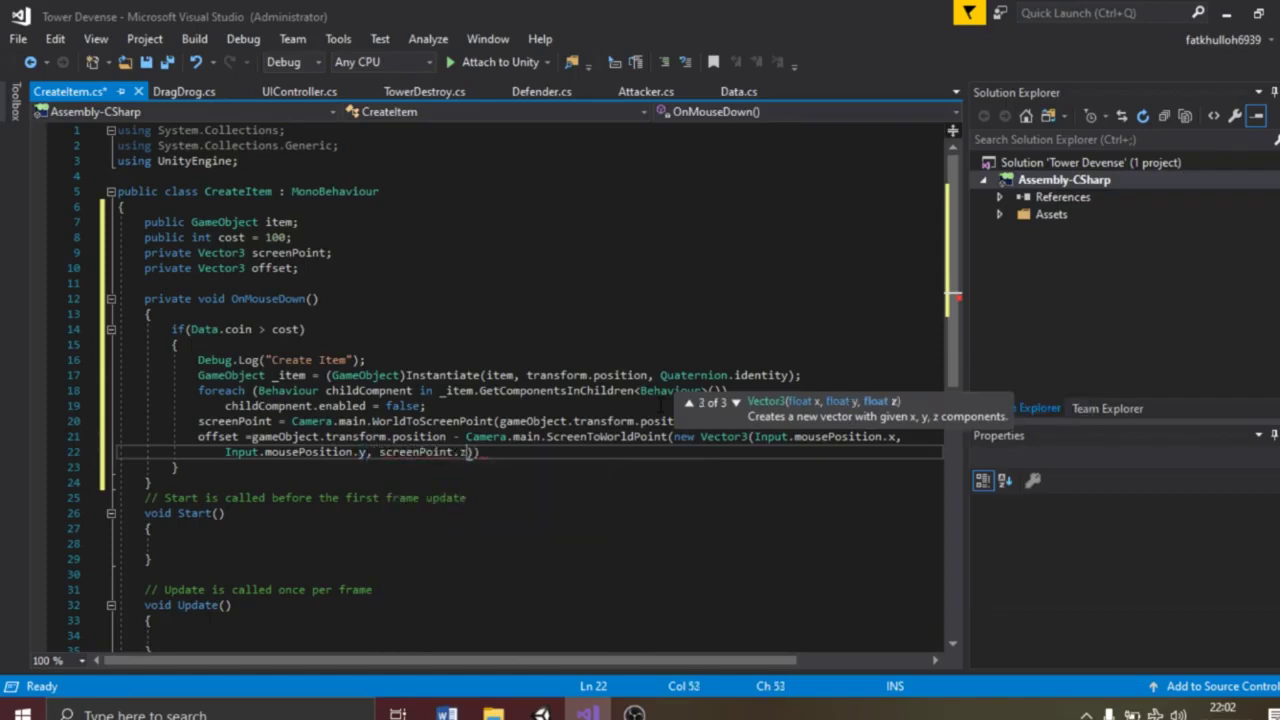
{"action": "key", "text": "End"}
{"action": "type", "text": ";"}
{"action": "key", "text": "Return"}
{"action": "type", "text": "DragDrog dd = _item.getc"}
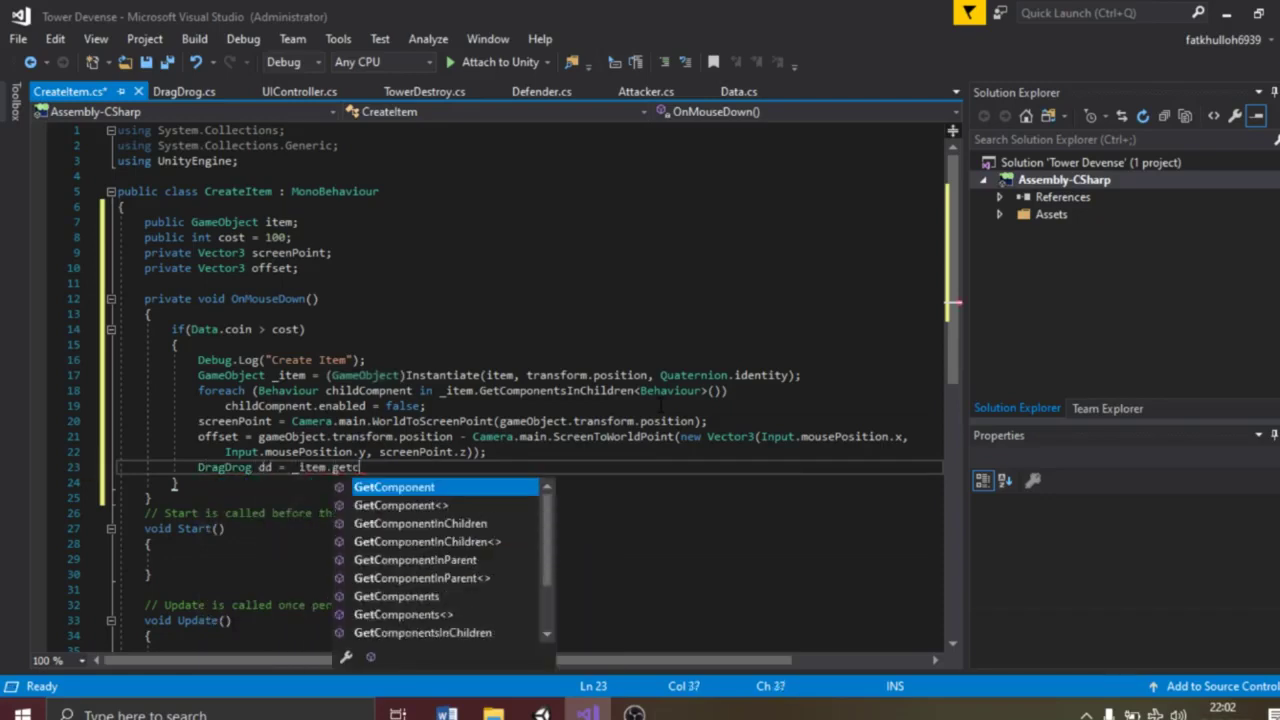
Get dd = _item.GetComponent<DragDrog>() and set dd.enabled = true
{"action": "key", "text": "Tab"}
{"action": "type", "text": "<D"}
{"action": "key", "text": "Tab"}
{"action": "type", "text": ">();"}
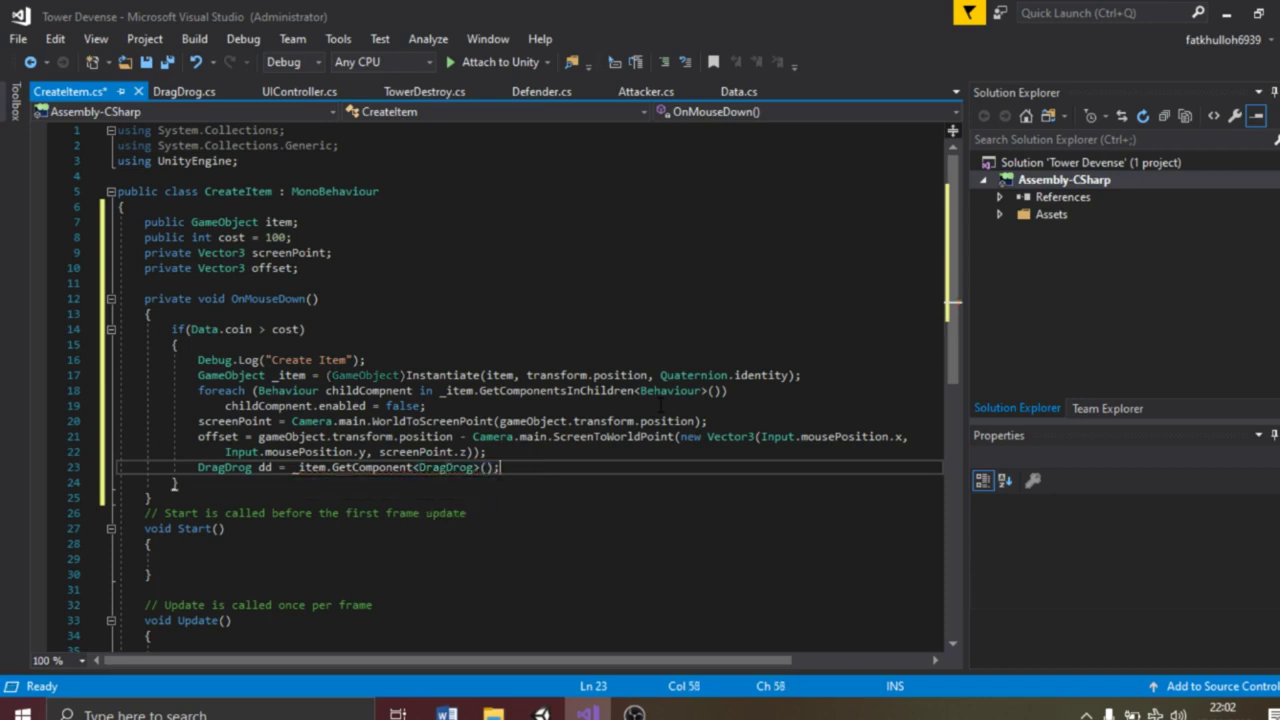
{"action": "key", "text": "Return"}
{"action": "type", "text": "dd.en"}
{"action": "key", "text": "Tab"}
{"action": "type", "text": "true;"}
Pass screenPoint, offset and cost into dd's matching fields
{"action": "key", "text": "Return"}
{"action": "type", "text": "dd.scr"}
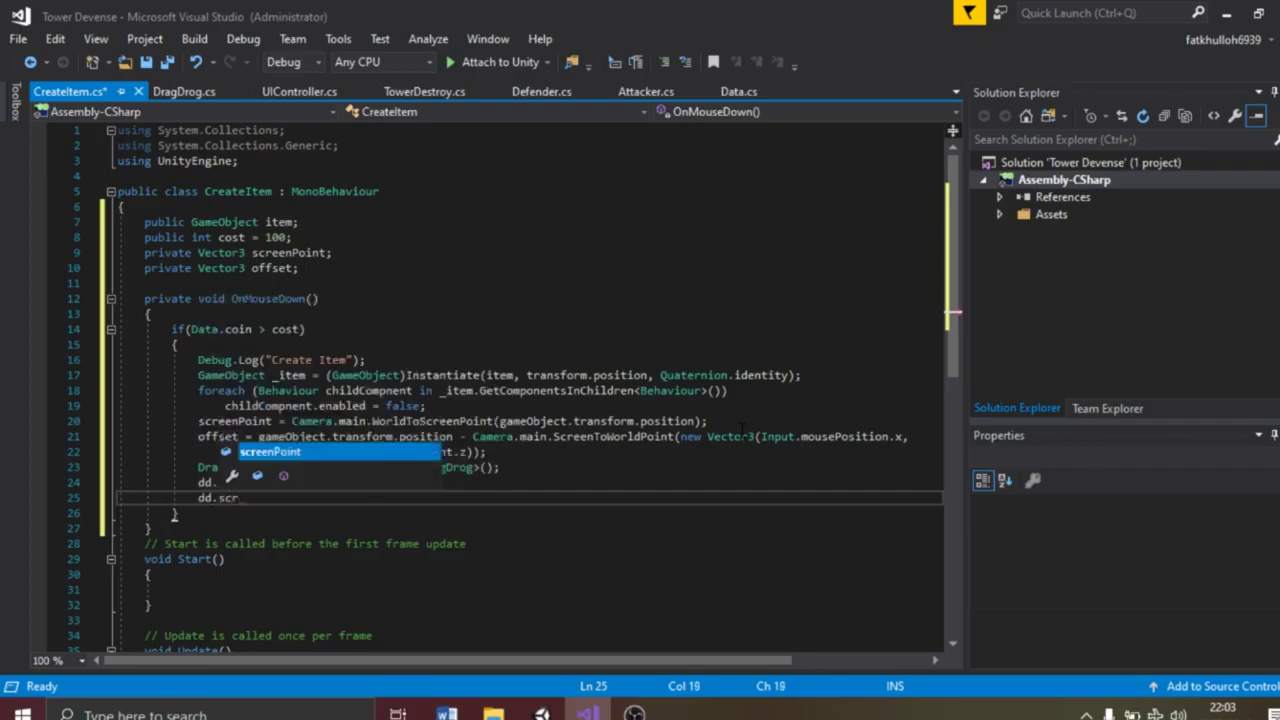
{"action": "type", "text": "ee"}
{"action": "key", "text": "Tab"}
{"action": "type", "text": "= s"}
{"action": "key", "text": "Tab"}
{"action": "type", "text": ";"}
{"action": "key", "text": "Return"}
{"action": "type", "text": "dd.offs"}
{"action": "type", "text": "et = offset;"}
{"action": "key", "text": "Return"}
{"action": "type", "text": "dd.cost = cost;"}
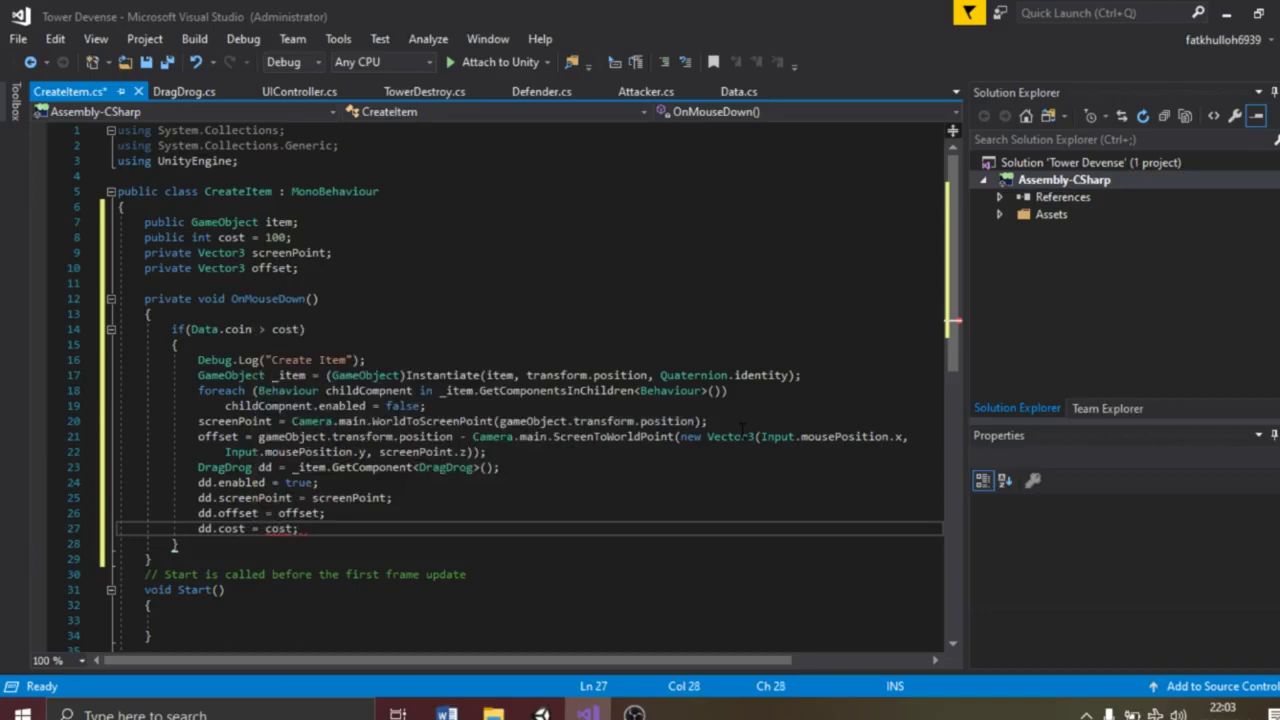
Add an else branch logging "Koin Tidak Cukup" and save CreateItem.cs
{"action": "key", "text": "Down"}
{"action": "key", "text": "Return"}
{"action": "type", "text": "else"}
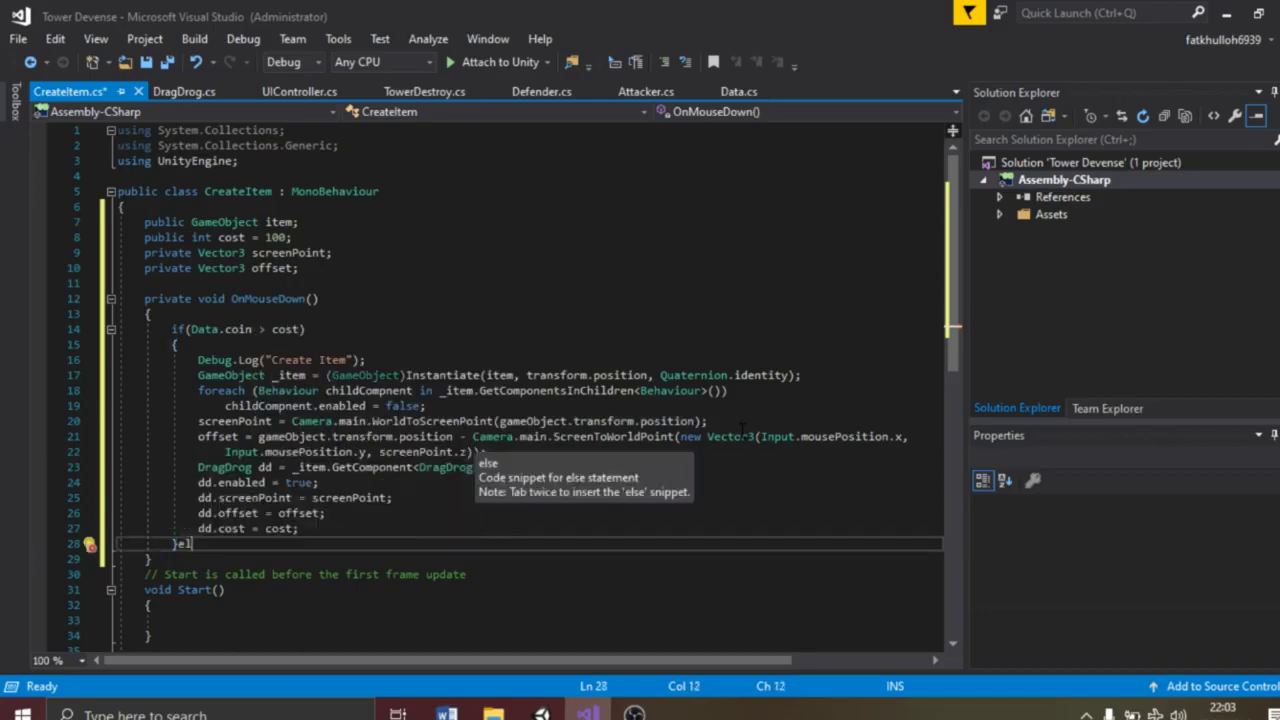
{"action": "key", "text": "Tab"}
{"action": "key", "text": "Tab"}
{"action": "type", "text": "Debug.Log"}
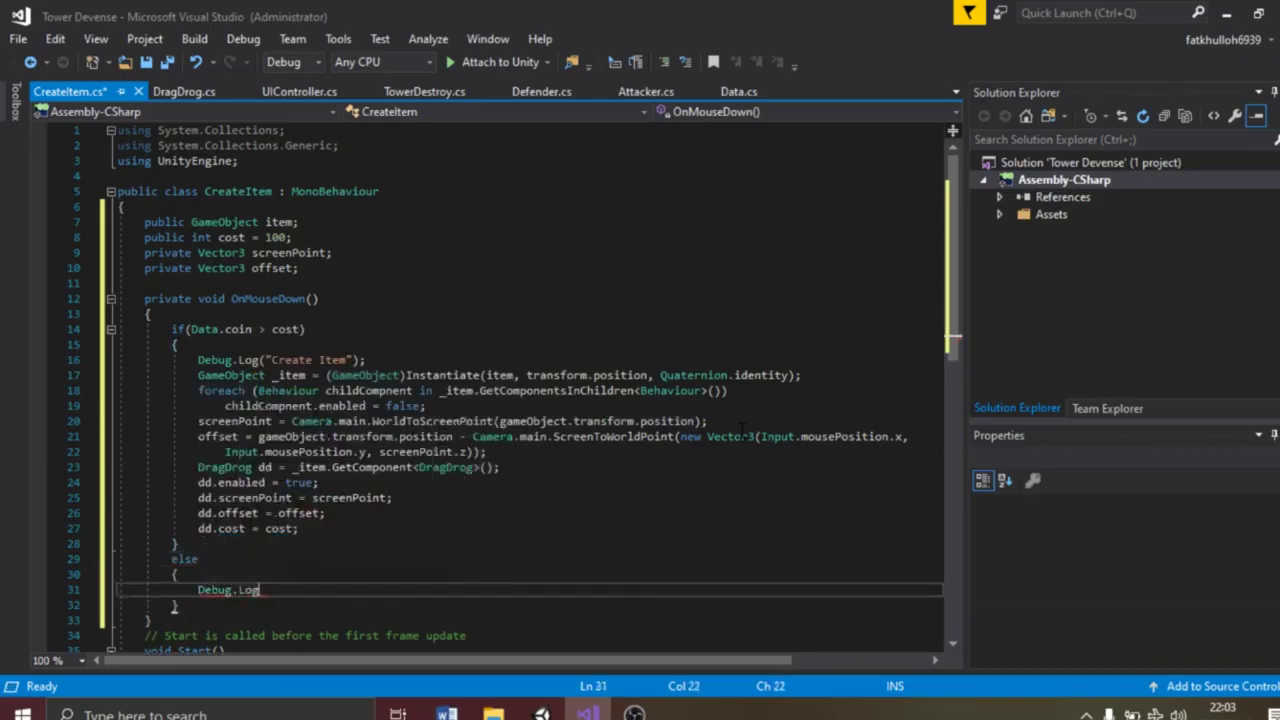
{"action": "type", "text": "(\"Koin Tidak Cukup\");"}
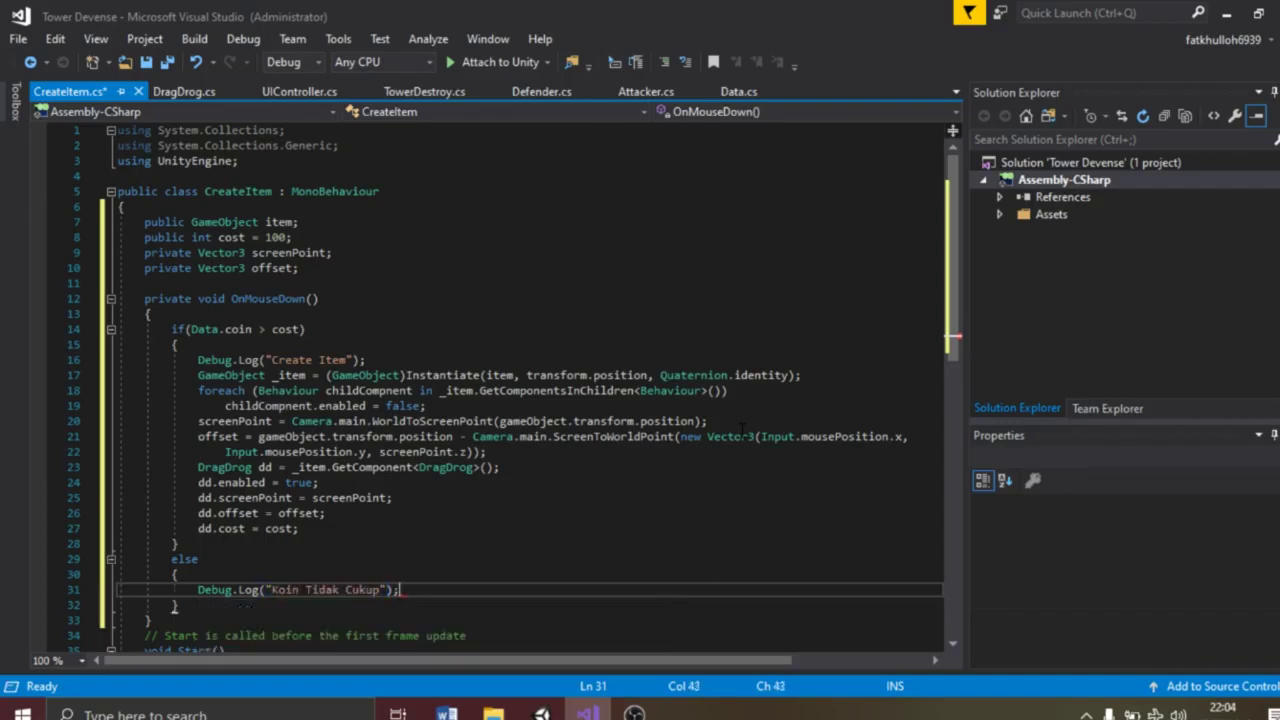
{"action": "left_click", "coordinate": [158, 62]}
Attach CreateItem to the Attacker card and set its Item to the Player Attact prefab at cost 100
{"action": "left_click", "coordinate": [589, 712]}
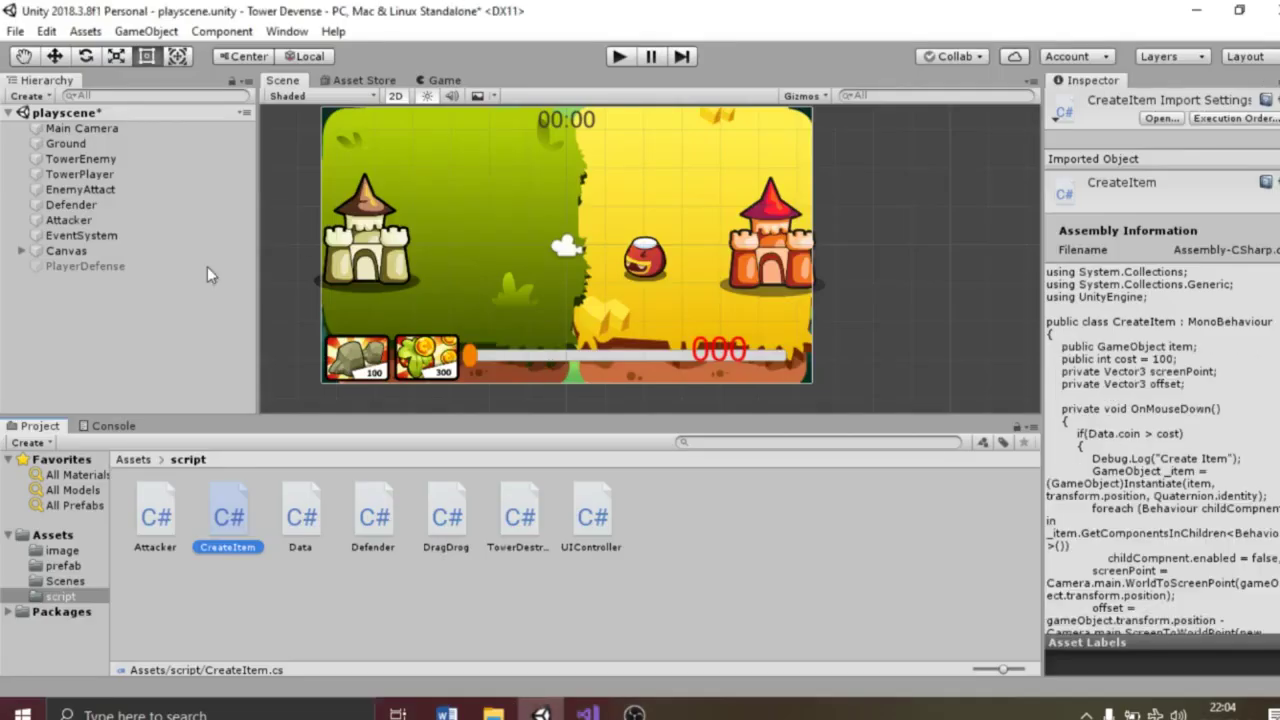
{"action": "left_click", "coordinate": [598, 300]}
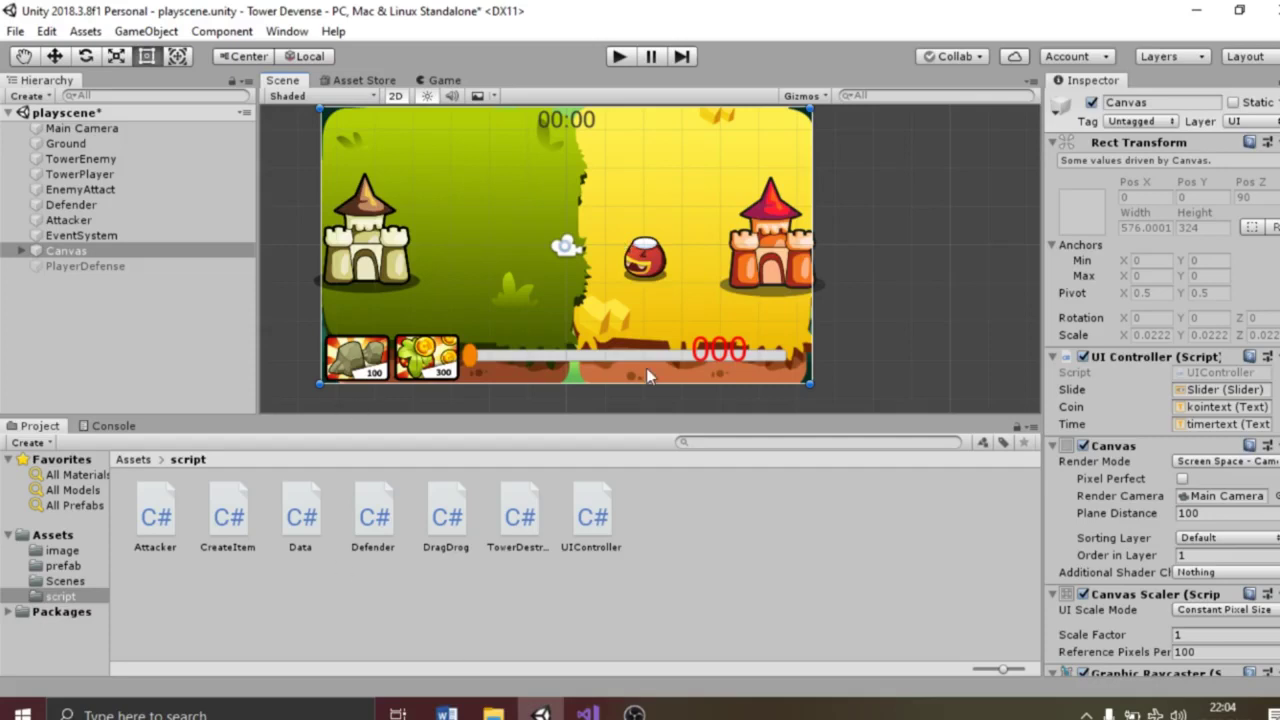
{"action": "left_click", "coordinate": [452, 362]}
{"action": "left_click_drag", "start_coordinate": [221, 524], "coordinate": [1181, 452]}
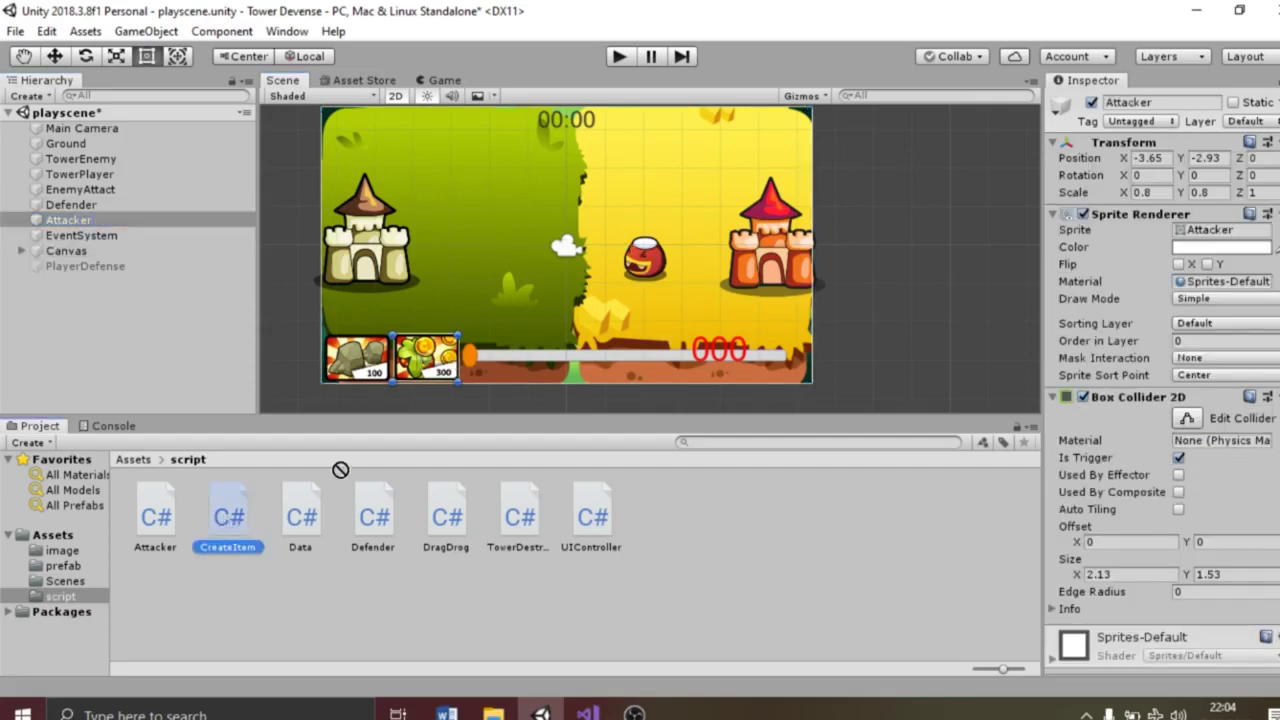
{"action": "left_click", "coordinate": [62, 565]}
{"action": "left_click_drag", "start_coordinate": [155, 510], "coordinate": [1215, 430]}
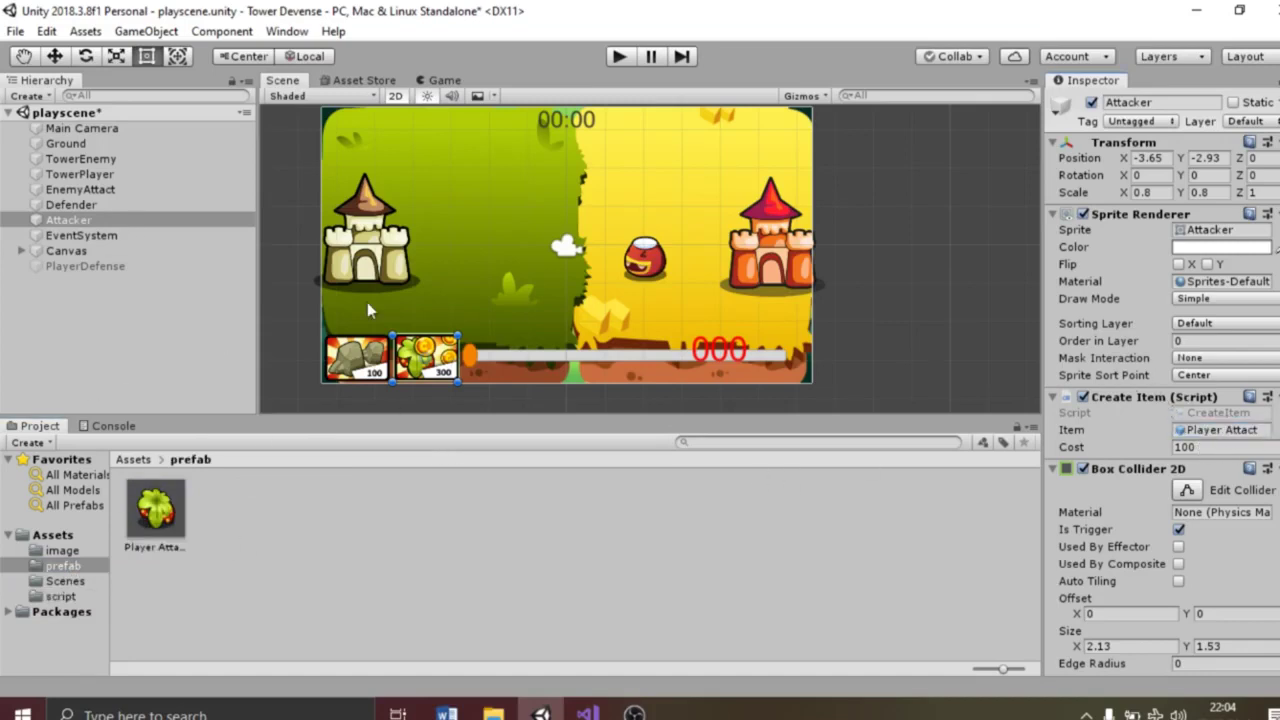
{"action": "left_click", "coordinate": [368, 368]}
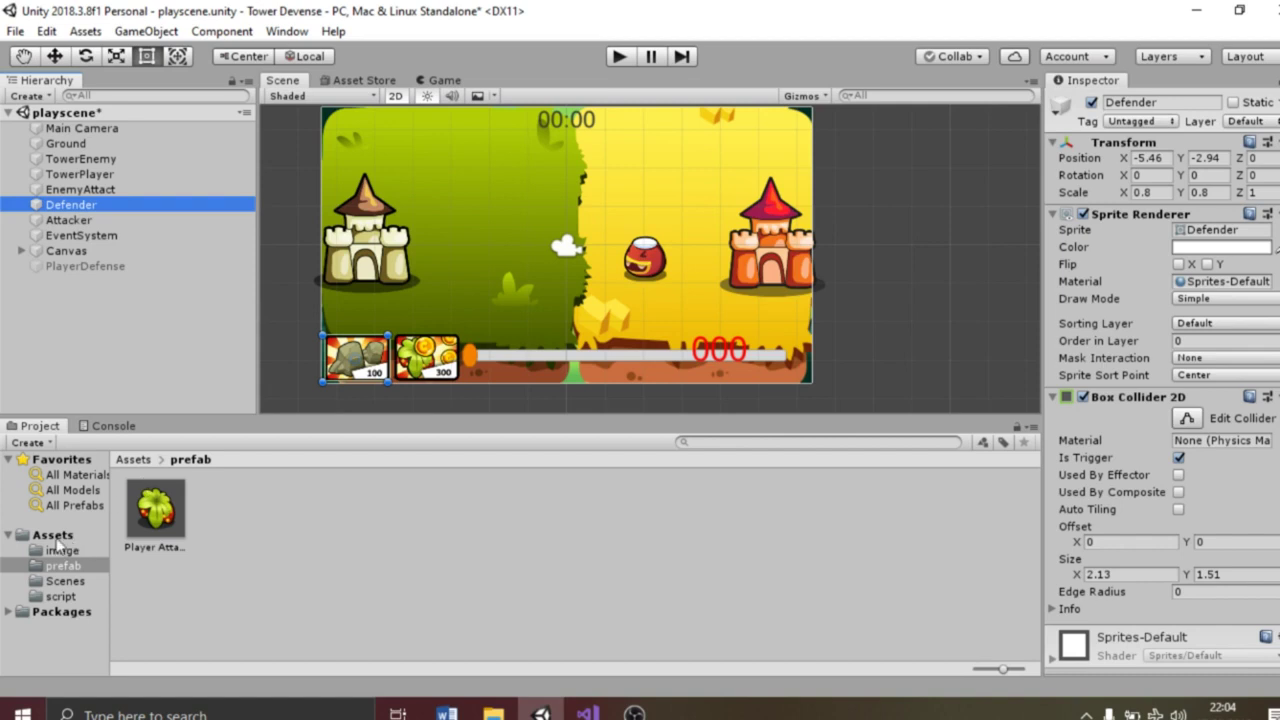
{"action": "left_click", "coordinate": [129, 262]}
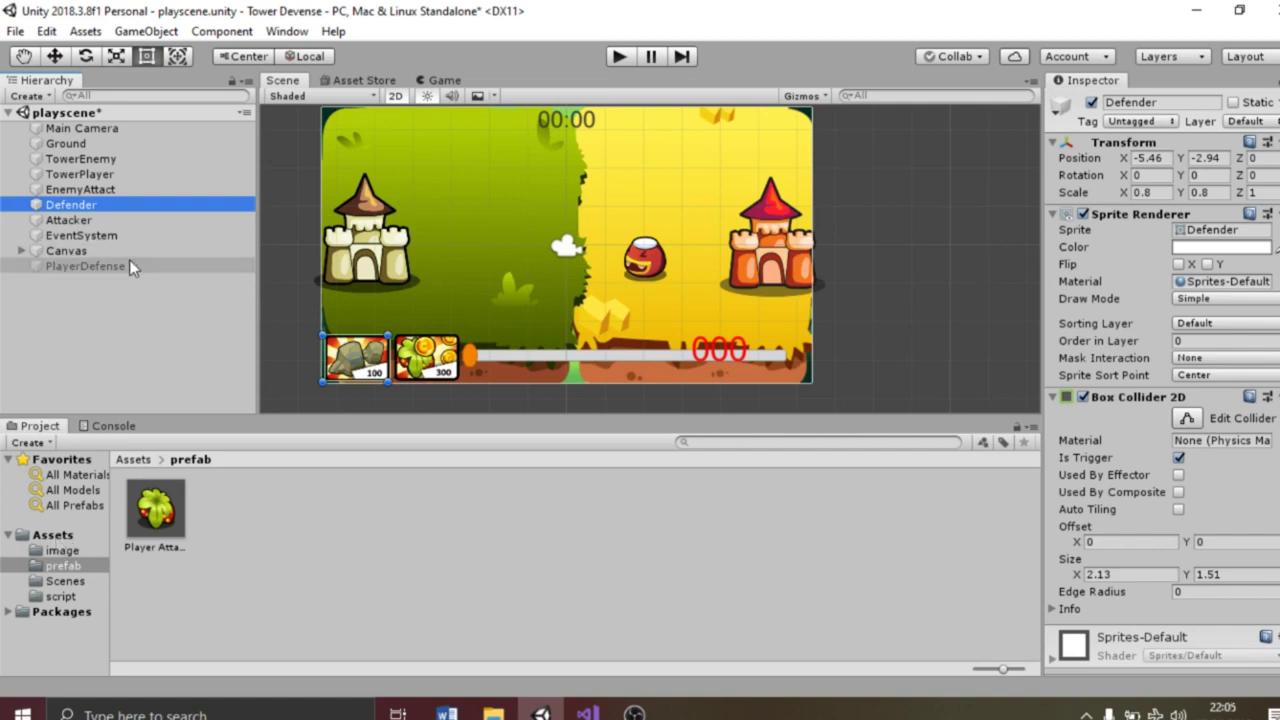
Add the DragDrog script to PlayerDefense, save it as a prefab, and delete it from the scene
{"action": "left_click", "coordinate": [62, 596]}
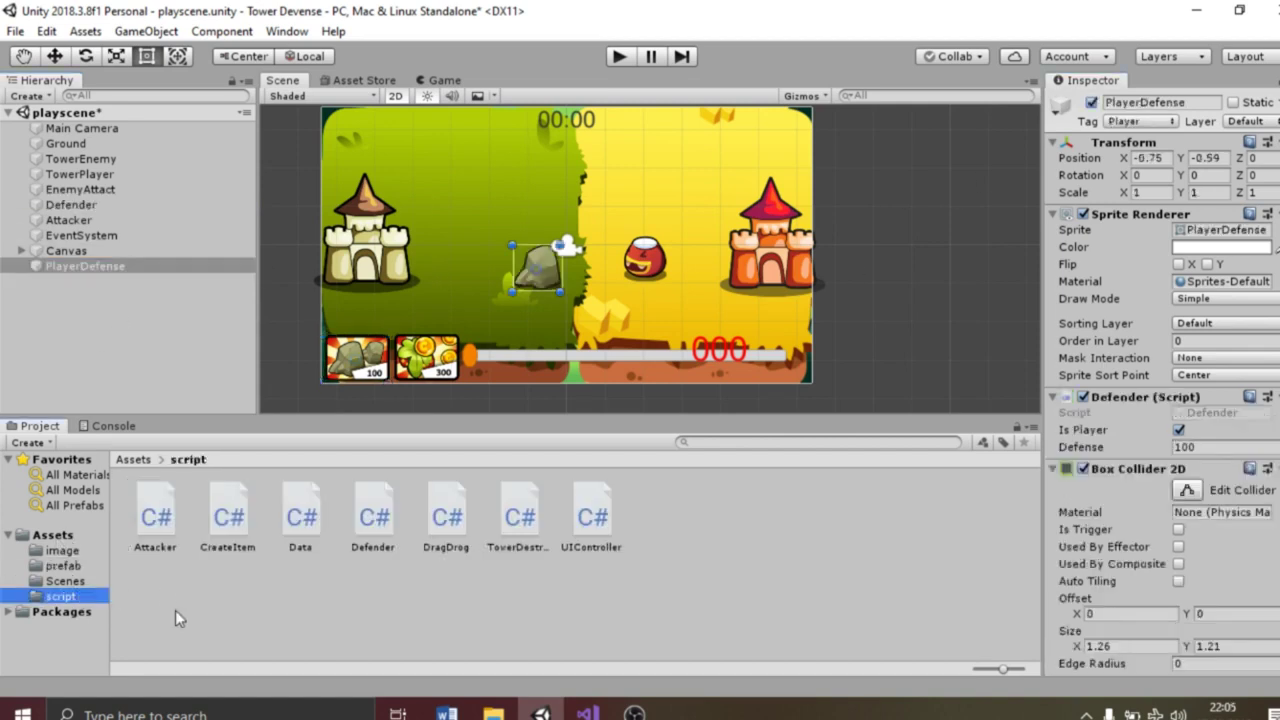
{"action": "left_click_drag", "start_coordinate": [446, 516], "coordinate": [1143, 391]}
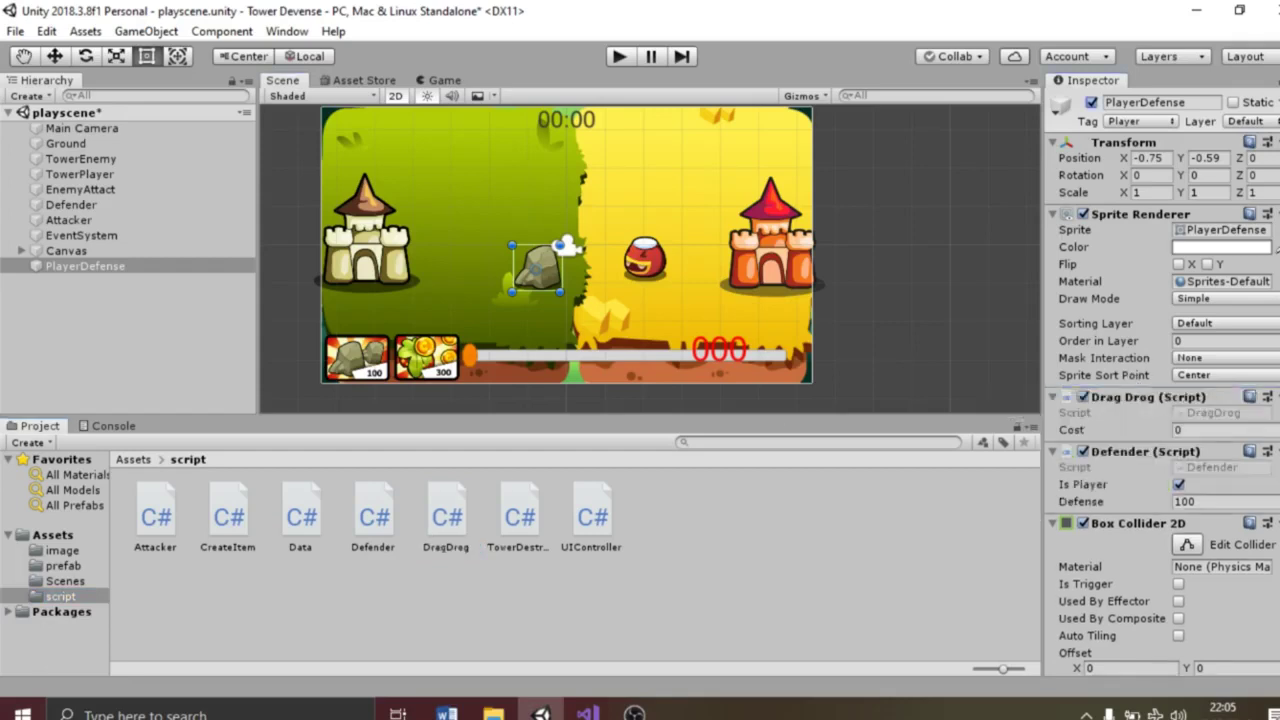
{"action": "left_click", "coordinate": [64, 566]}
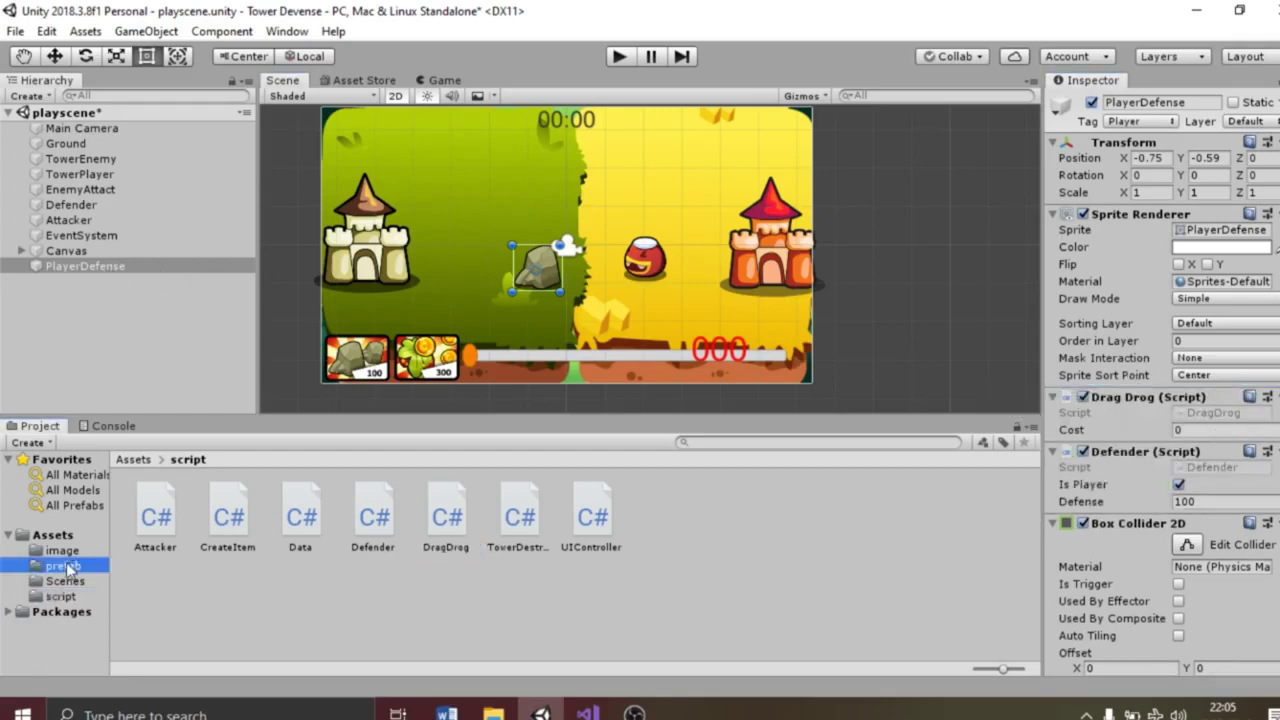
{"action": "left_click_drag", "start_coordinate": [85, 266], "coordinate": [269, 522]}
{"action": "left_click", "coordinate": [112, 267]}
{"action": "key", "text": "Delete"}
Give the Defender card a CreateItem component with the PlayerDefense prefab as its item
{"action": "left_click", "coordinate": [114, 233]}
{"action": "left_click", "coordinate": [100, 204]}
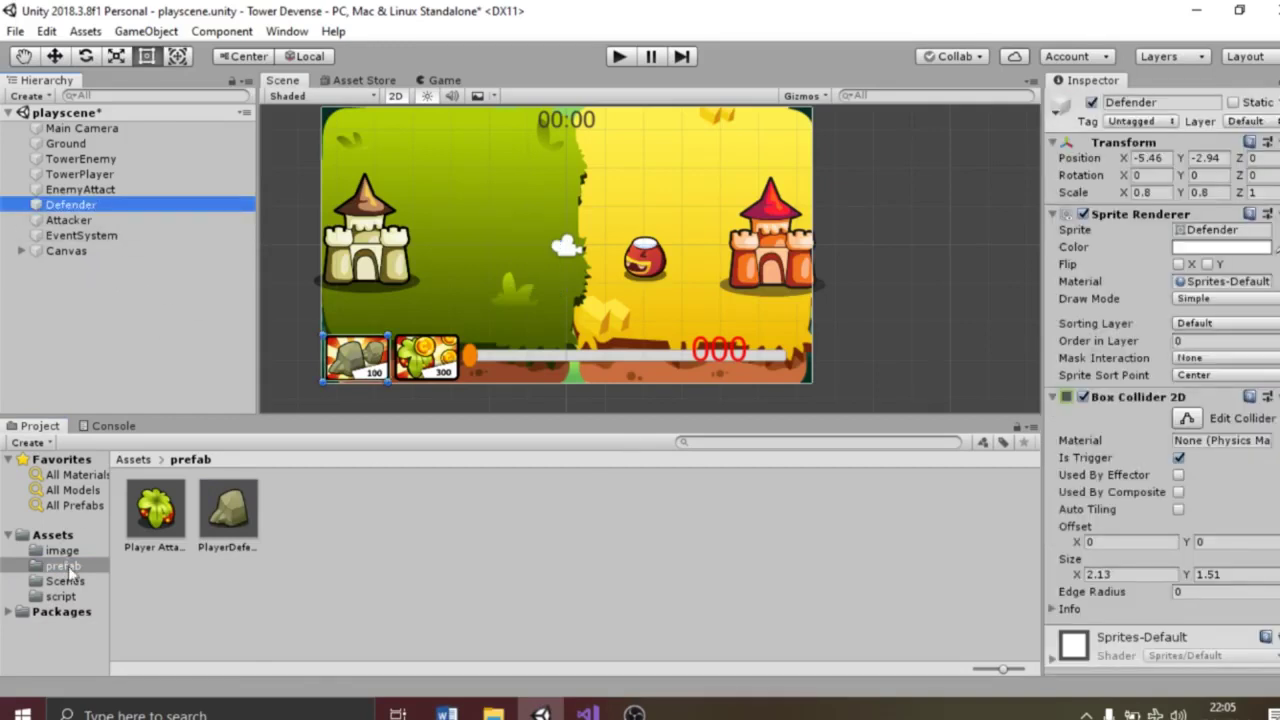
{"action": "left_click", "coordinate": [60, 596]}
{"action": "left_click_drag", "start_coordinate": [228, 516], "coordinate": [1150, 410]}
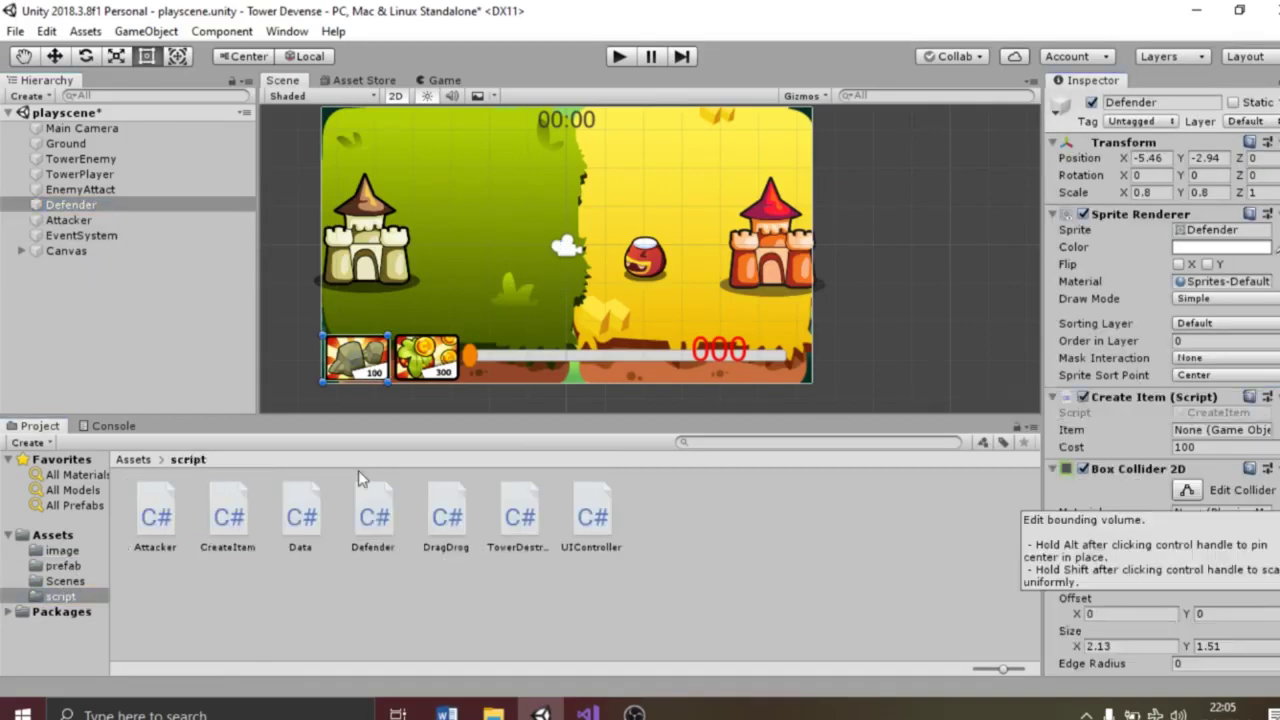
{"action": "left_click", "coordinate": [63, 566]}
{"action": "left_click_drag", "start_coordinate": [228, 510], "coordinate": [1222, 430]}
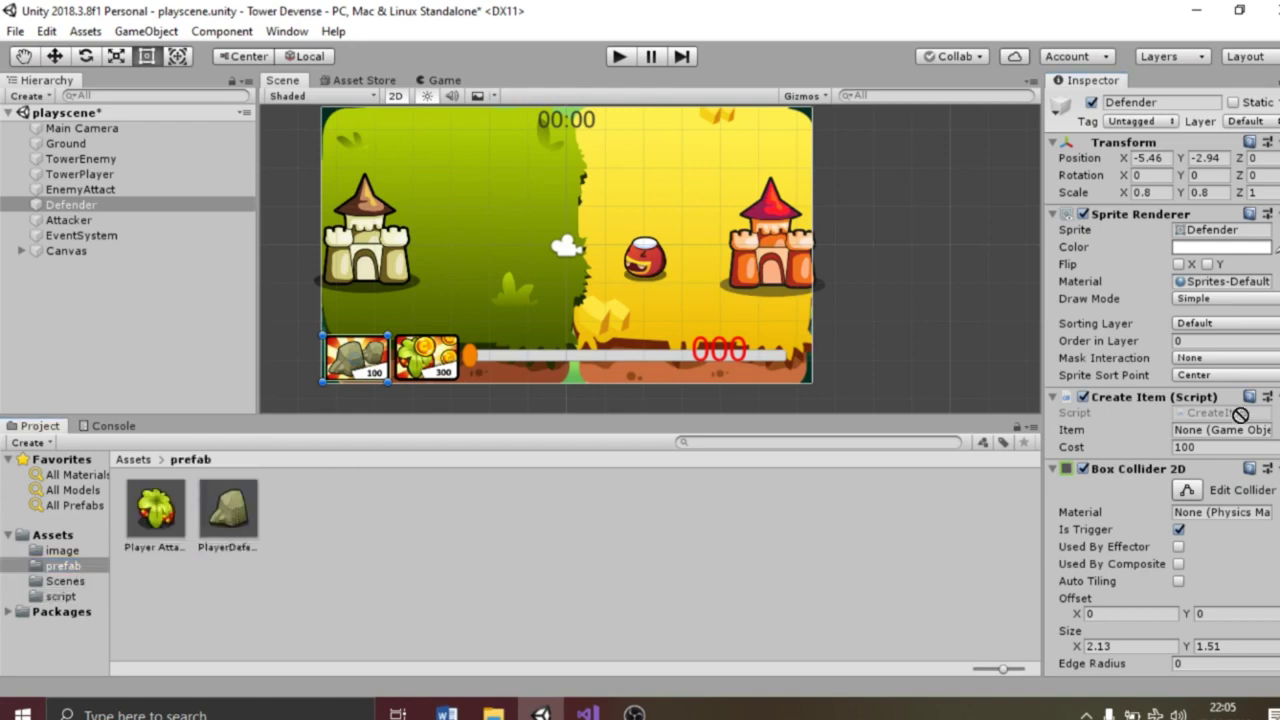
Play-test by placing rocks and several plants until the player loses, checking the console log
{"action": "left_click", "coordinate": [620, 57]}
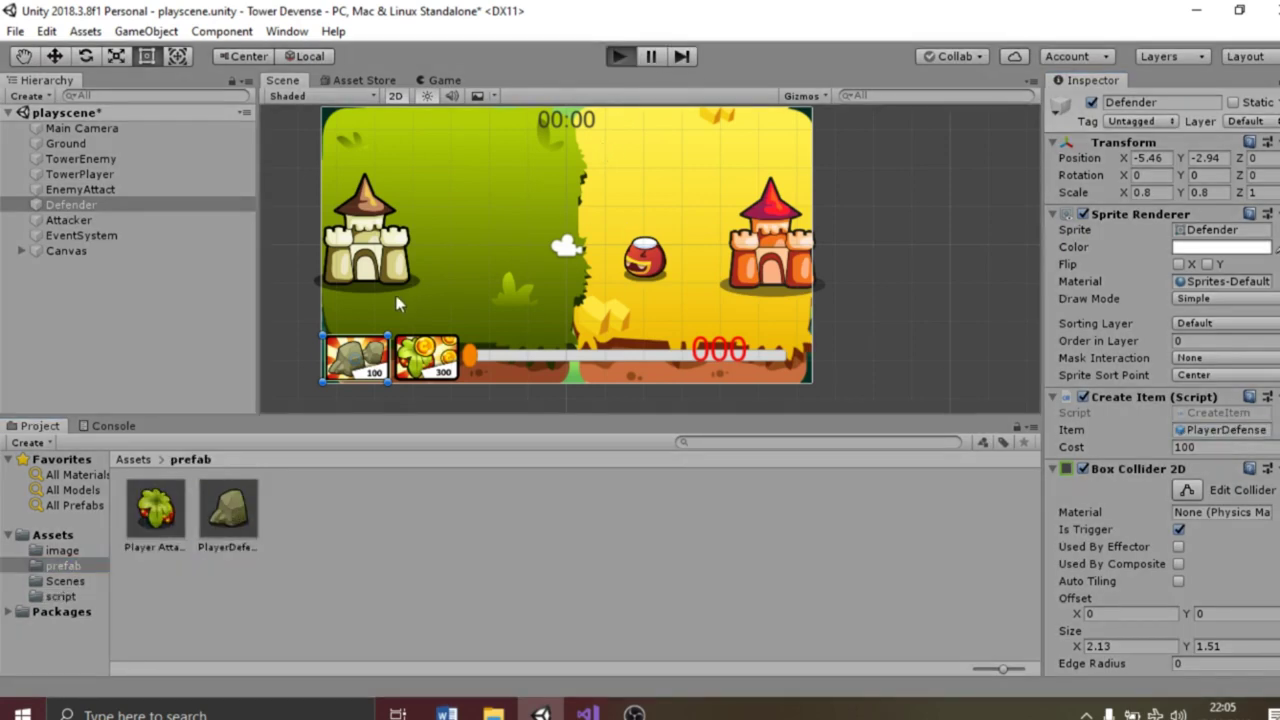
{"action": "left_click_drag", "start_coordinate": [415, 385], "coordinate": [565, 287]}
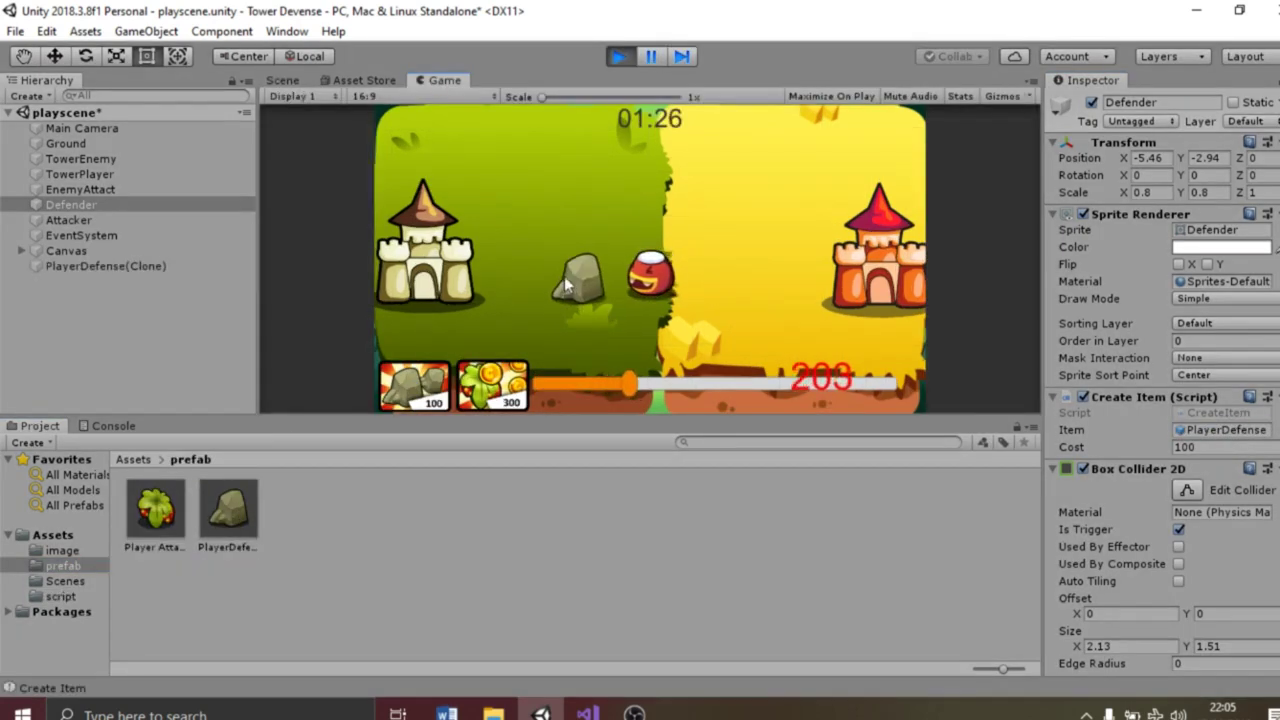
{"action": "left_click_drag", "start_coordinate": [155, 510], "coordinate": [500, 290]}
{"action": "left_click_drag", "start_coordinate": [415, 385], "coordinate": [593, 287]}
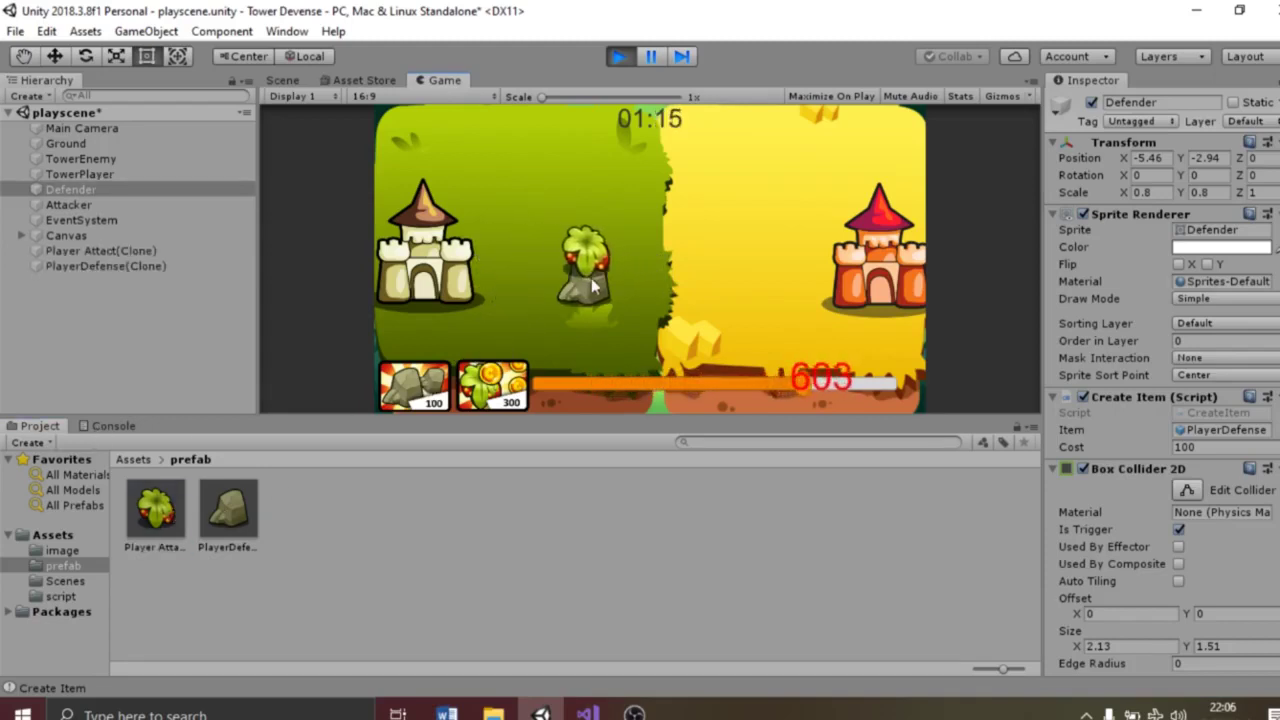
{"action": "left_click_drag", "start_coordinate": [490, 385], "coordinate": [503, 380]}
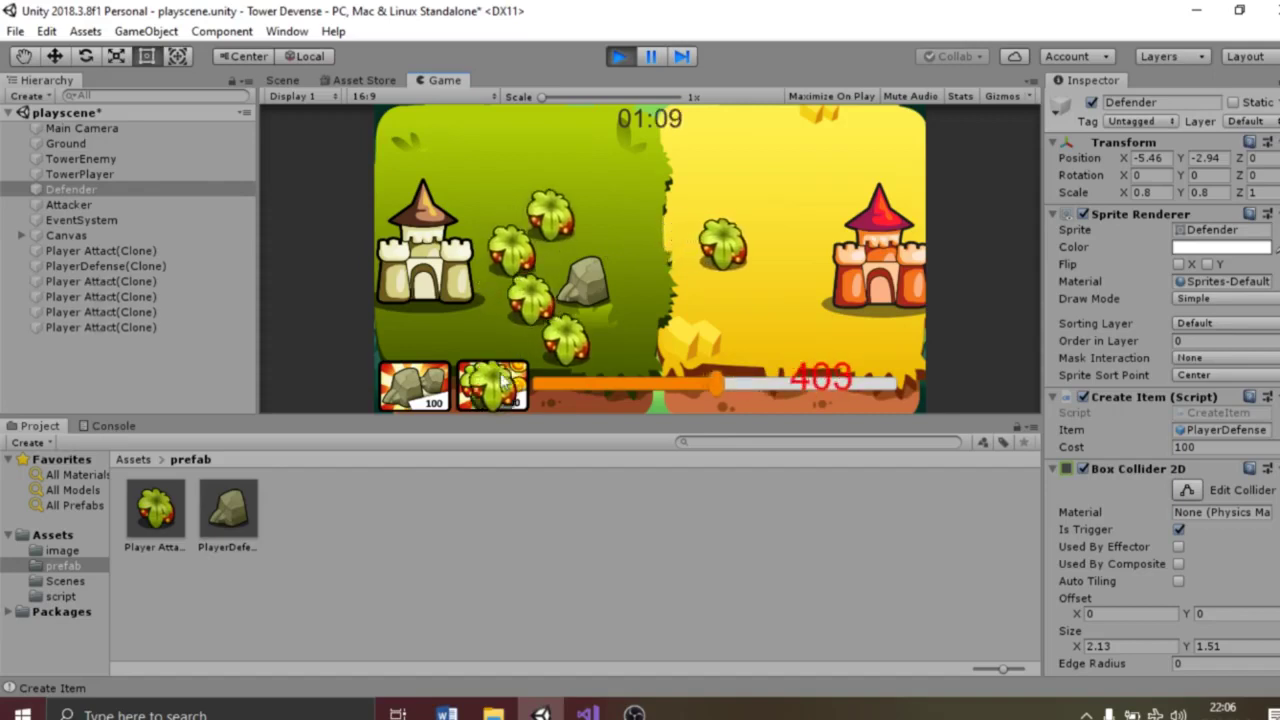
{"action": "left_click", "coordinate": [500, 380]}
{"action": "left_click", "coordinate": [498, 378]}
{"action": "left_click", "coordinate": [495, 377]}
{"action": "left_click", "coordinate": [492, 375]}
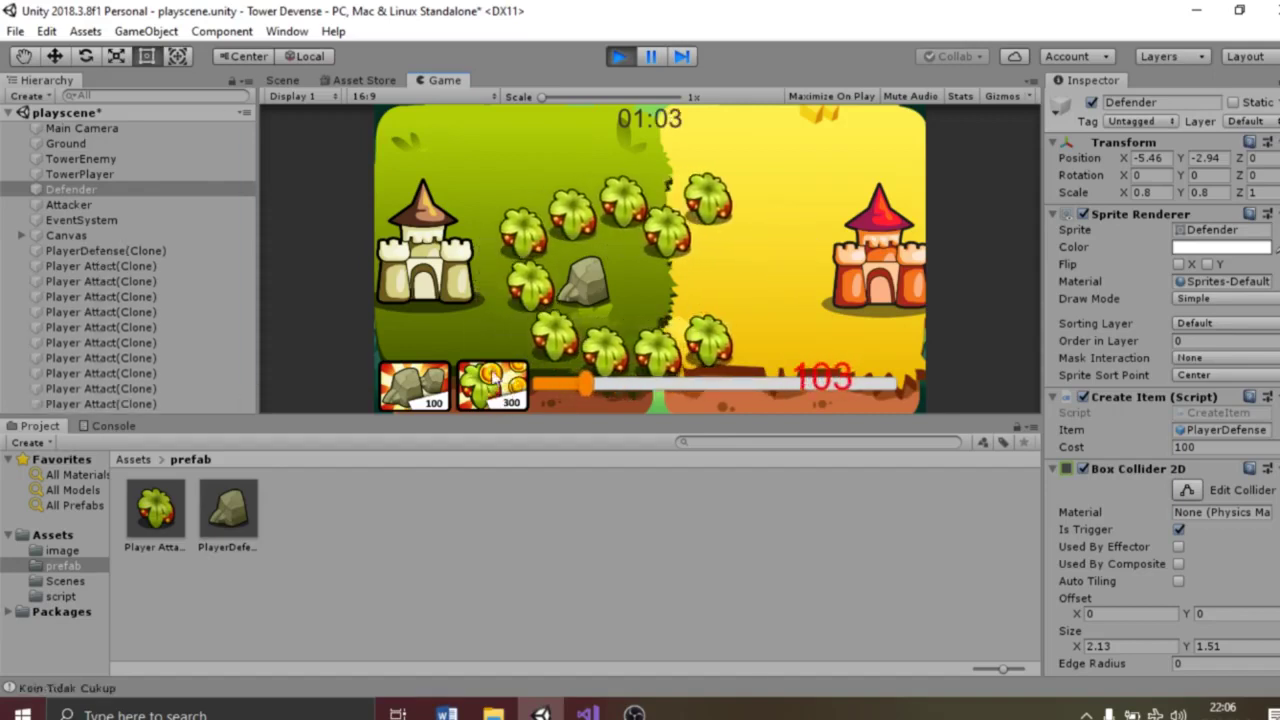
{"action": "key", "text": "ctrl+shift+c"}
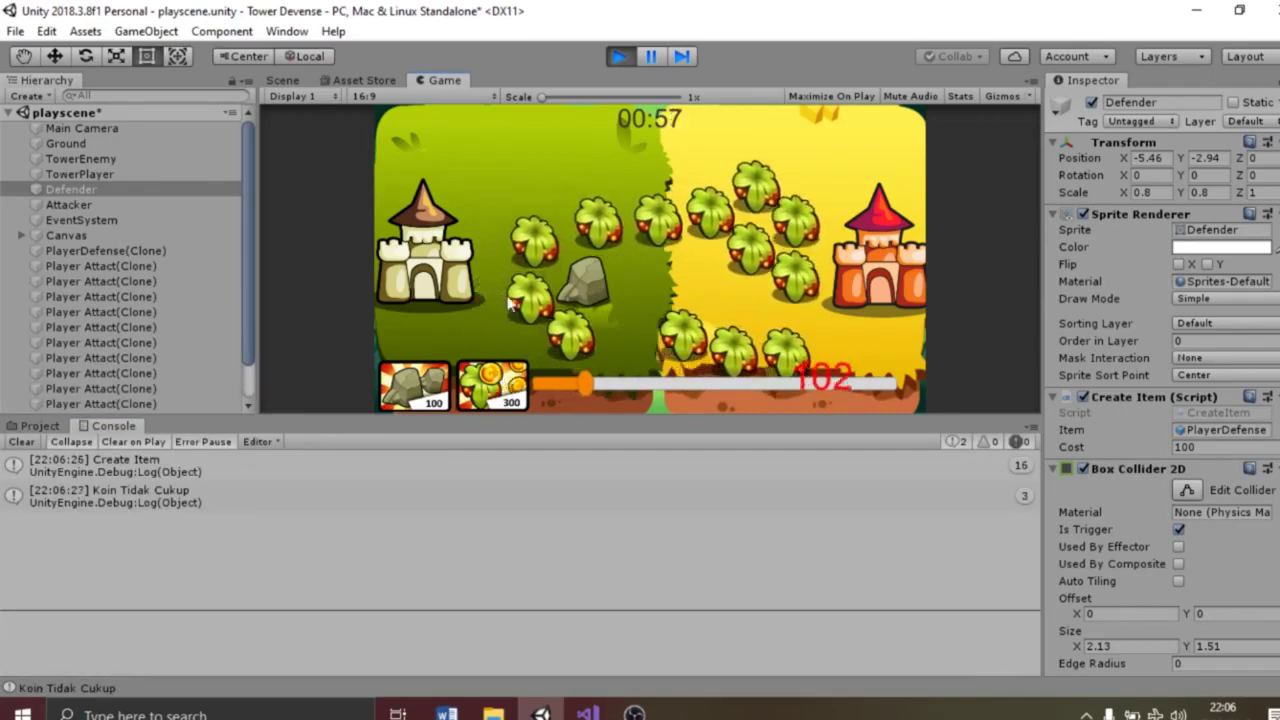
{"action": "left_click", "coordinate": [619, 56]}
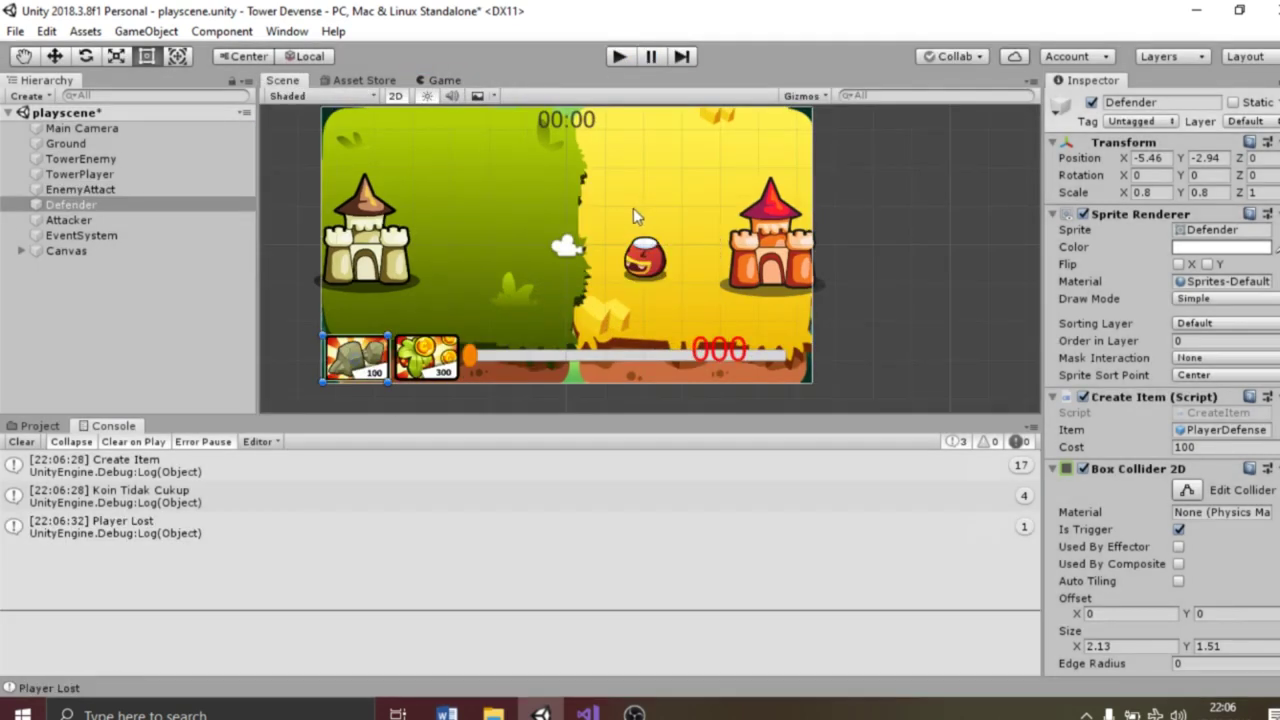
Create an empty GameObject in the Hierarchy and rename it ShowEnemy
{"action": "left_click", "coordinate": [127, 207]}
{"action": "left_click", "coordinate": [87, 280]}
{"action": "right_click", "coordinate": [85, 280]}
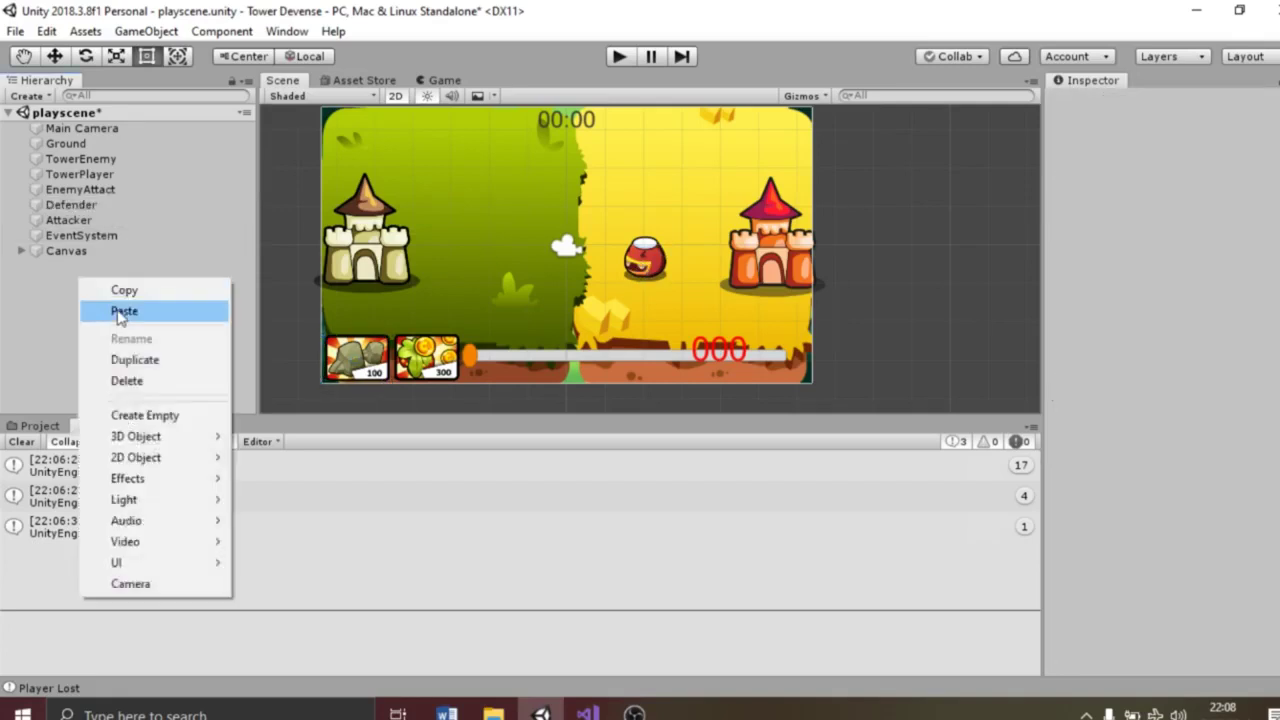
{"action": "mouse_move", "coordinate": [180, 443]}
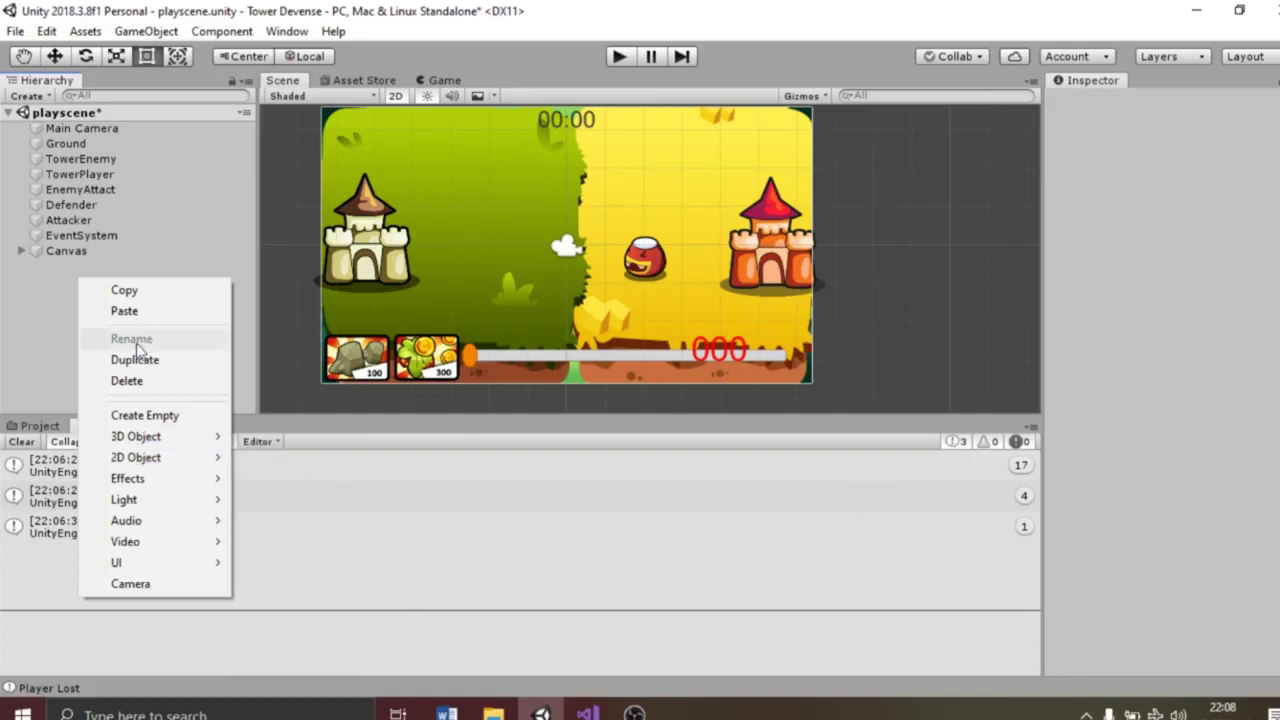
{"action": "left_click", "coordinate": [160, 415]}
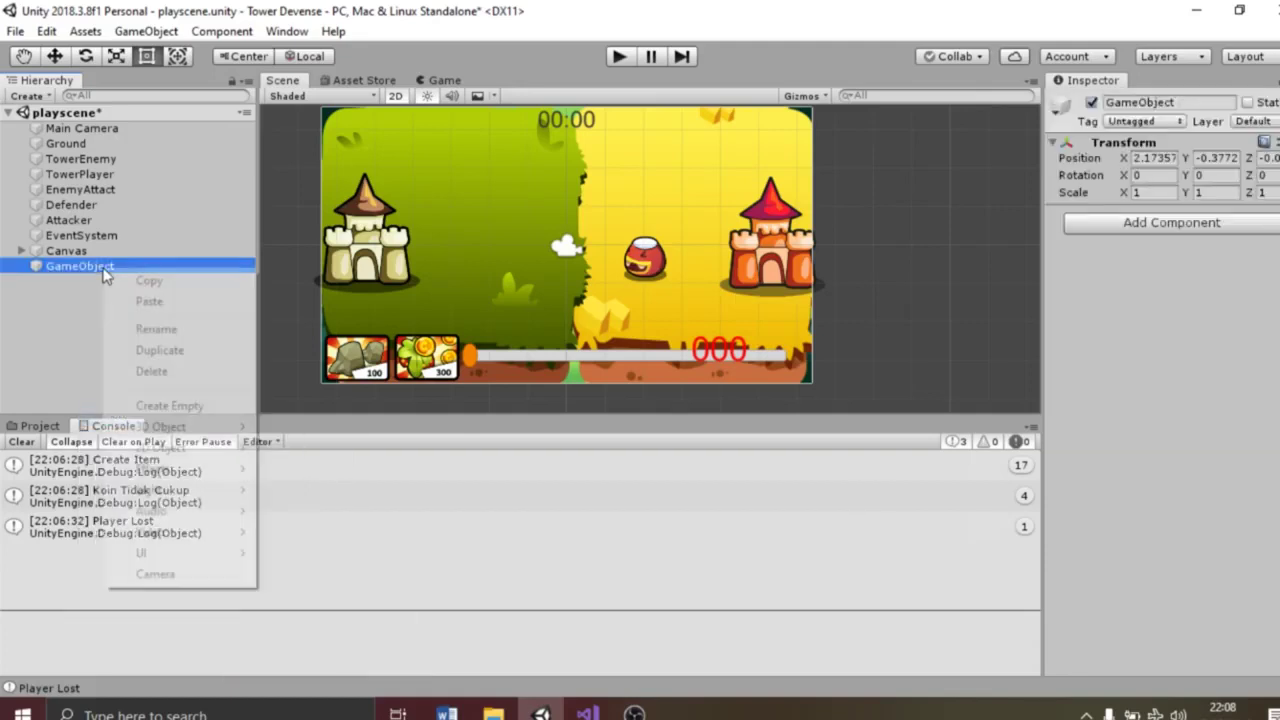
{"action": "left_click", "coordinate": [152, 324]}
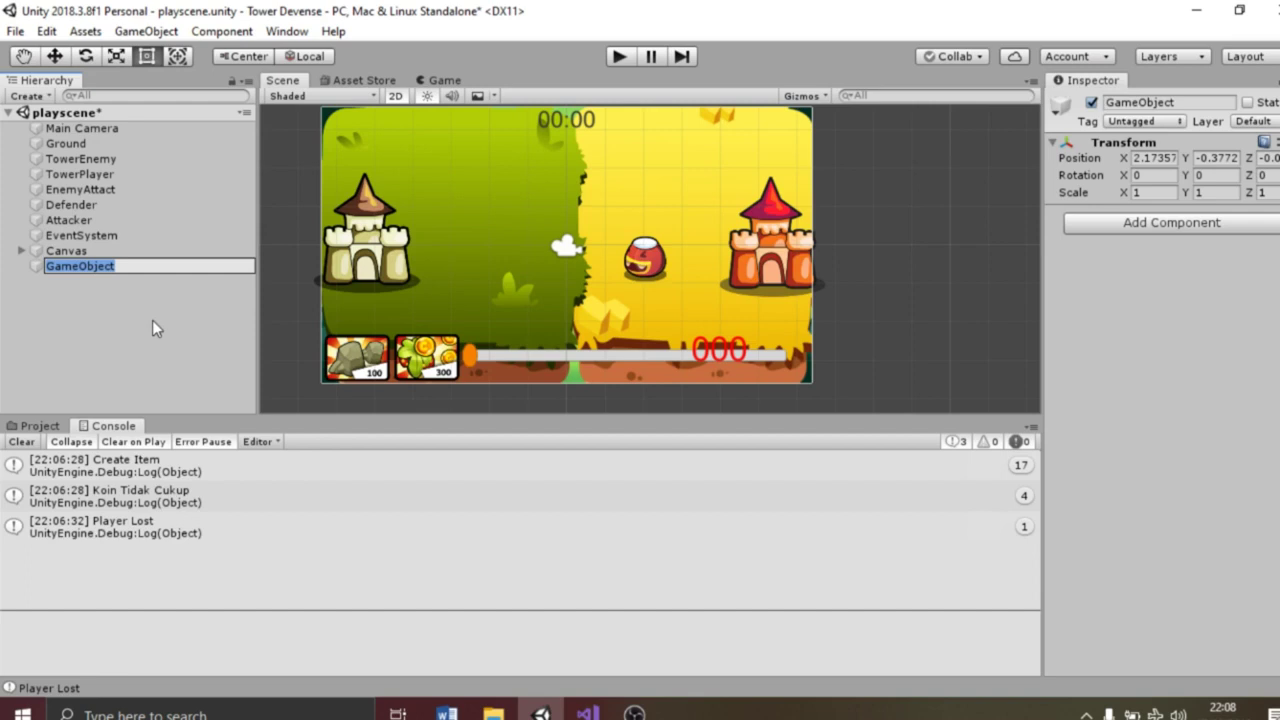
{"action": "type", "text": "Show"}
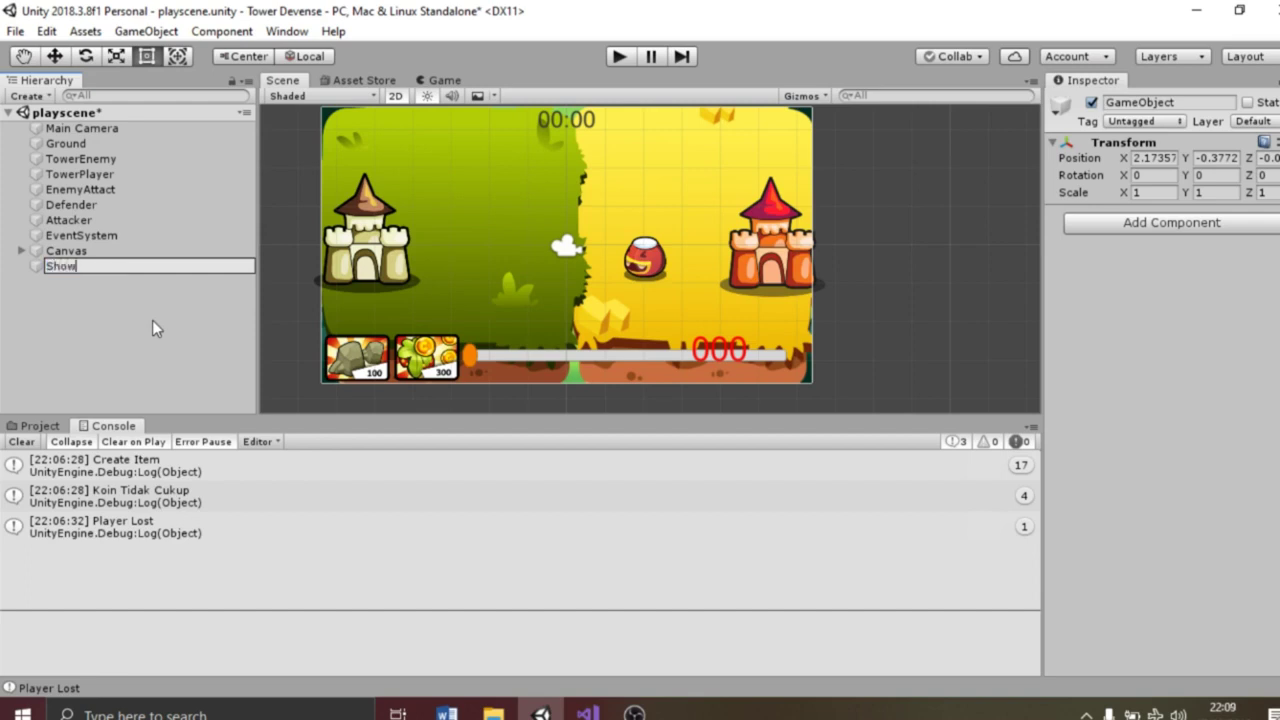
{"action": "type", "text": "Enemy"}
{"action": "key", "text": "Return"}
{"action": "left_click", "coordinate": [38, 427]}
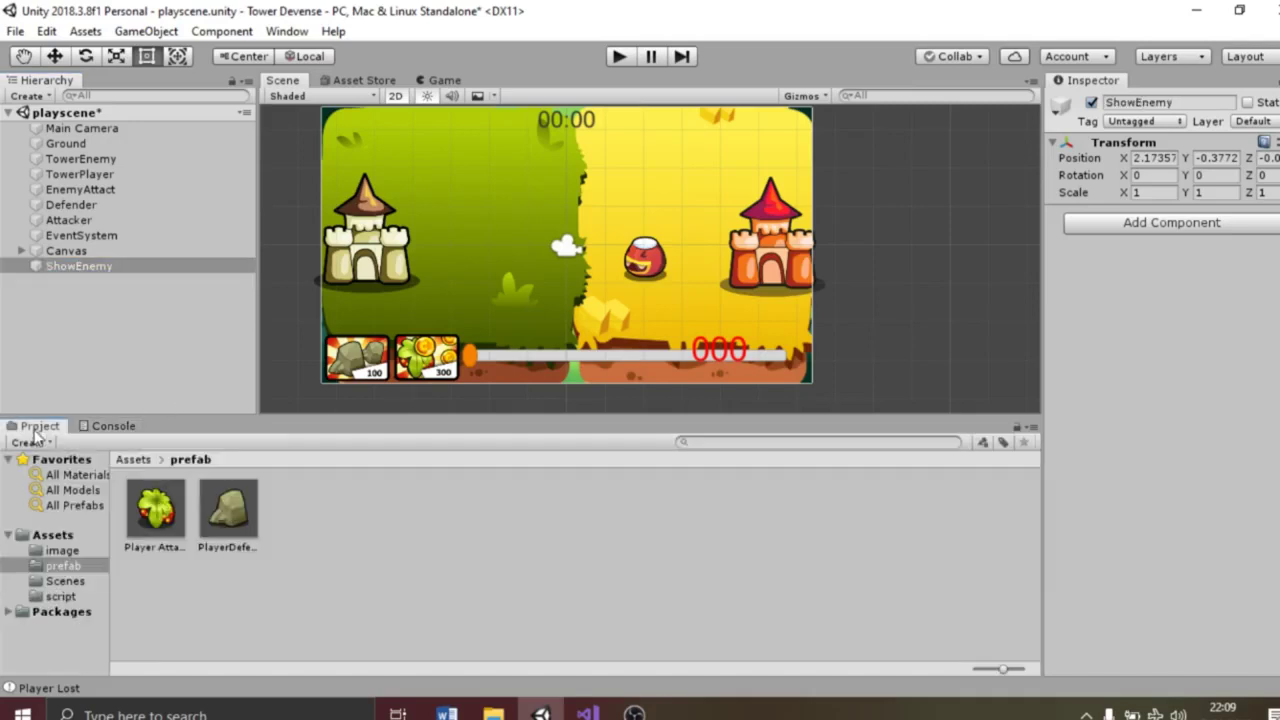
Drag EnemyAttact into the prefab folder to make a prefab, then delete it from the Hierarchy
{"action": "left_click", "coordinate": [648, 263]}
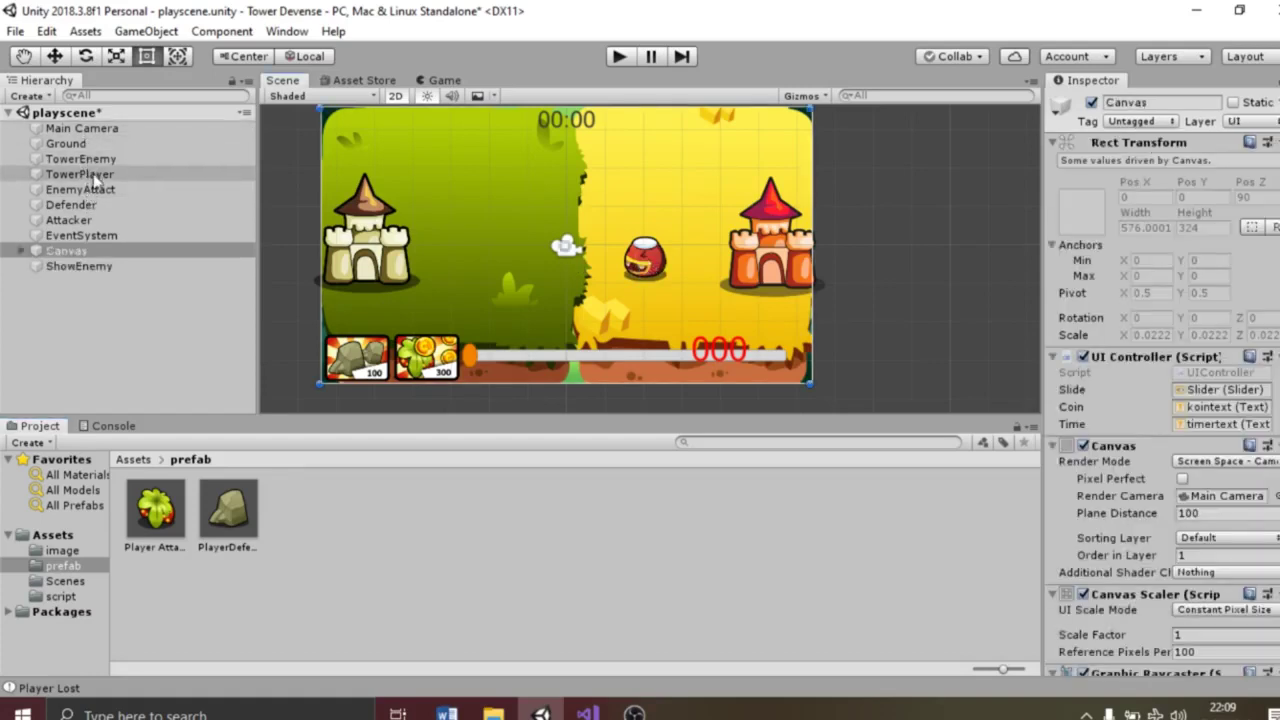
{"action": "left_click", "coordinate": [101, 190]}
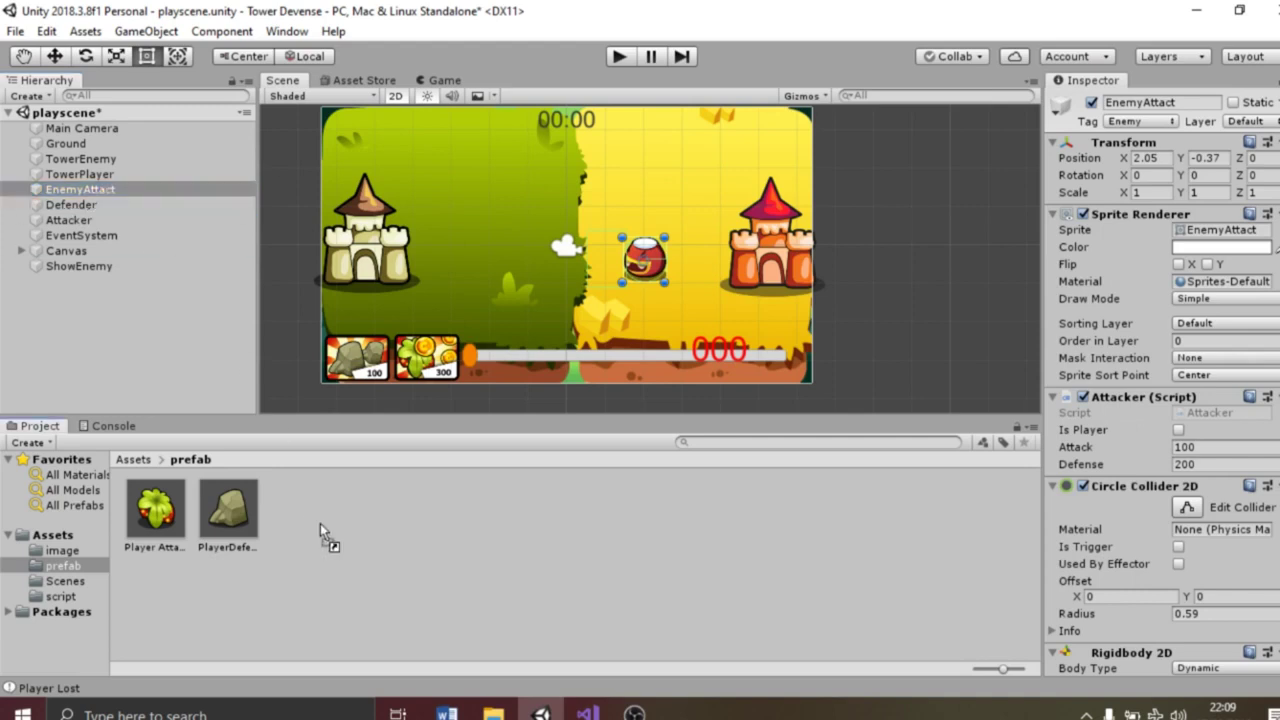
{"action": "left_click_drag", "start_coordinate": [250, 371], "coordinate": [320, 523]}
{"action": "left_click", "coordinate": [90, 190]}
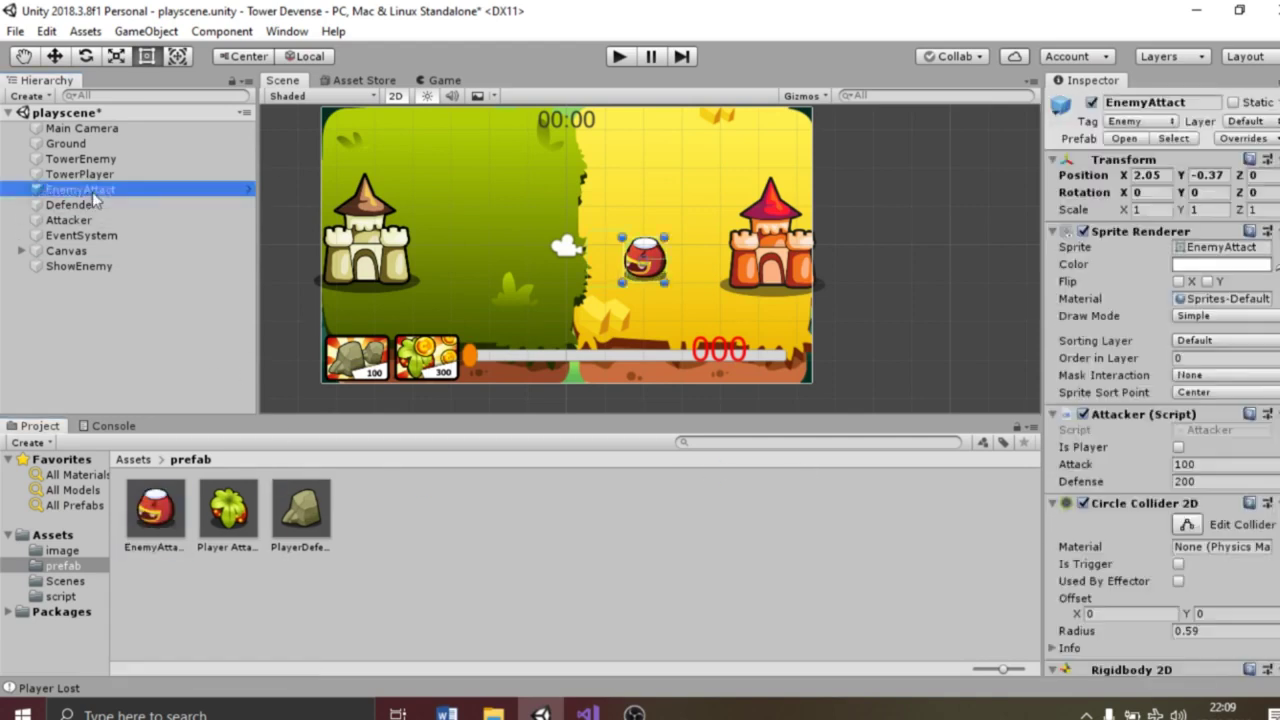
{"action": "key", "text": "Delete"}
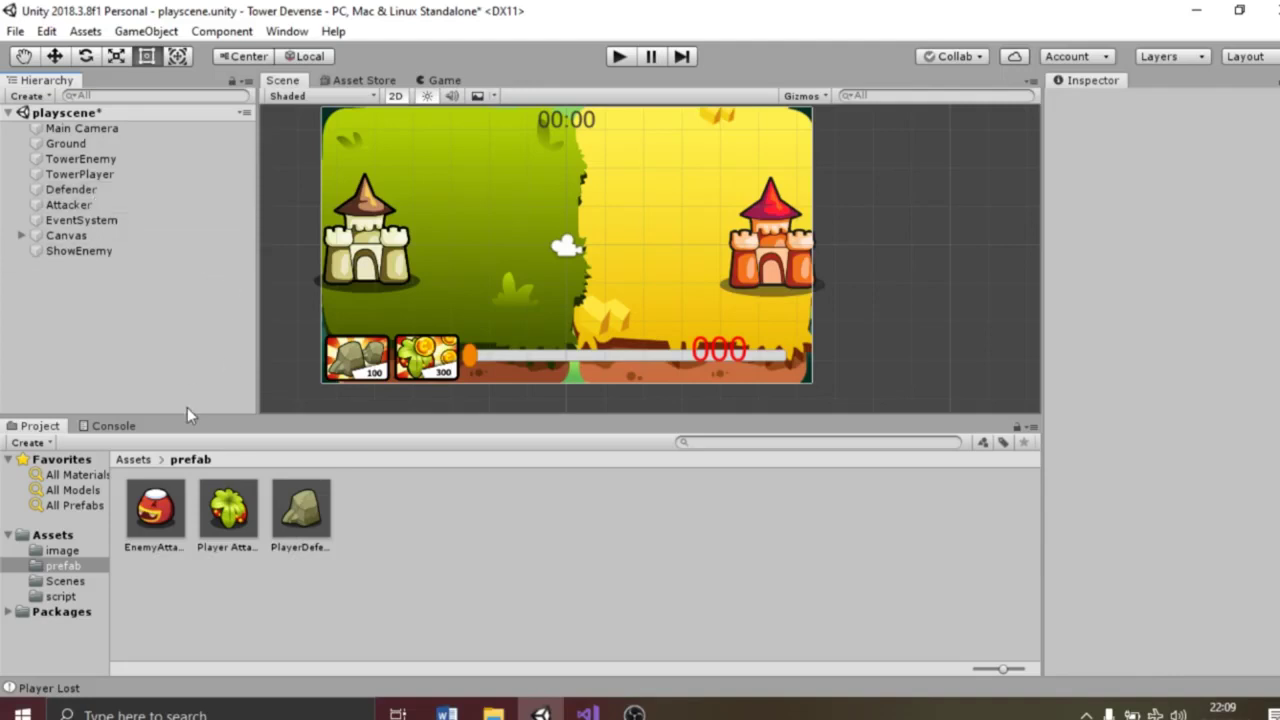
Create a C# script named RandomEnemy in the script folder and open it for editing
{"action": "left_click", "coordinate": [60, 596]}
{"action": "right_click", "coordinate": [377, 590]}
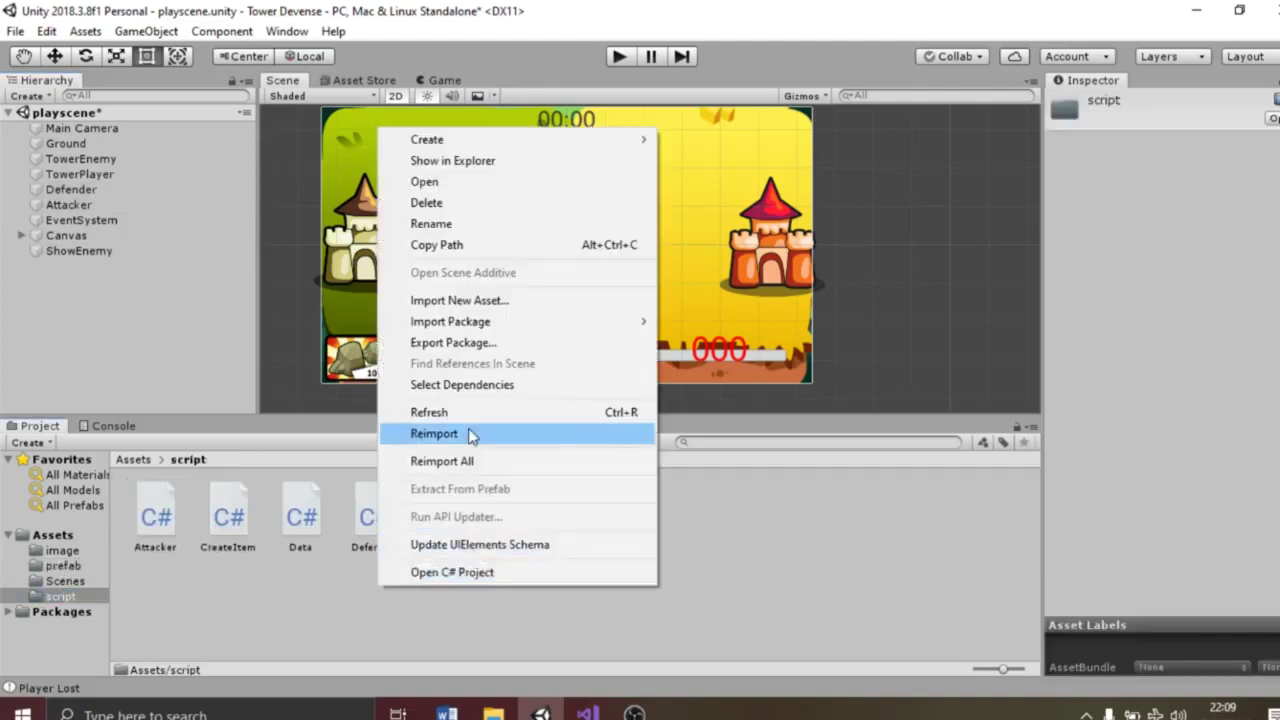
{"action": "mouse_move", "coordinate": [520, 139]}
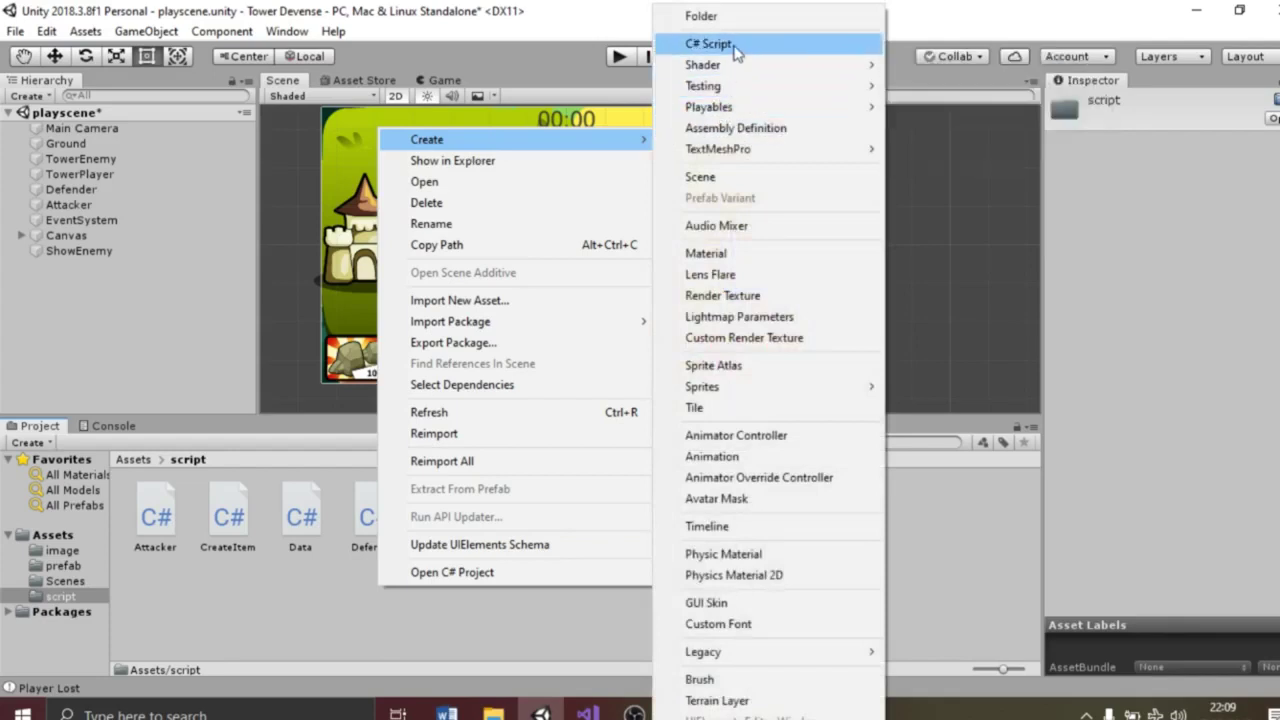
{"action": "left_click", "coordinate": [875, 43]}
{"action": "type", "text": "Rando"}
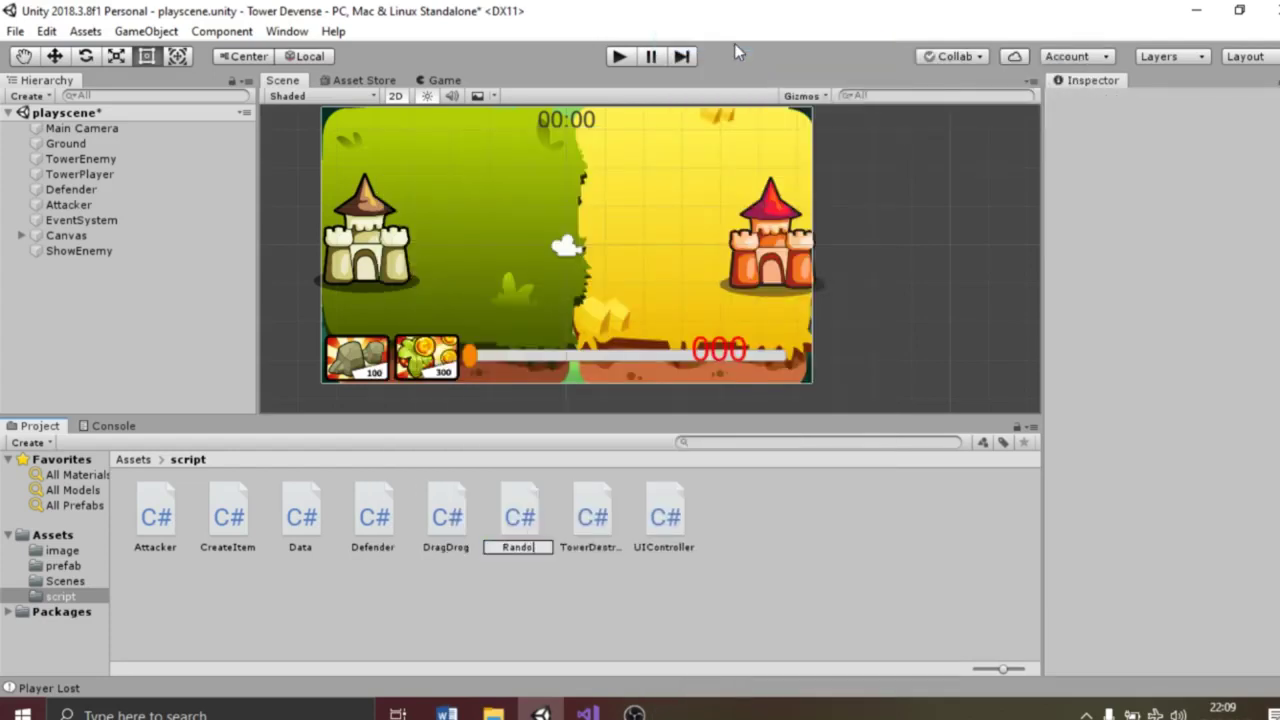
{"action": "type", "text": "Enem"}
{"action": "type", "text": "y"}
{"action": "left_click", "coordinate": [533, 525]}
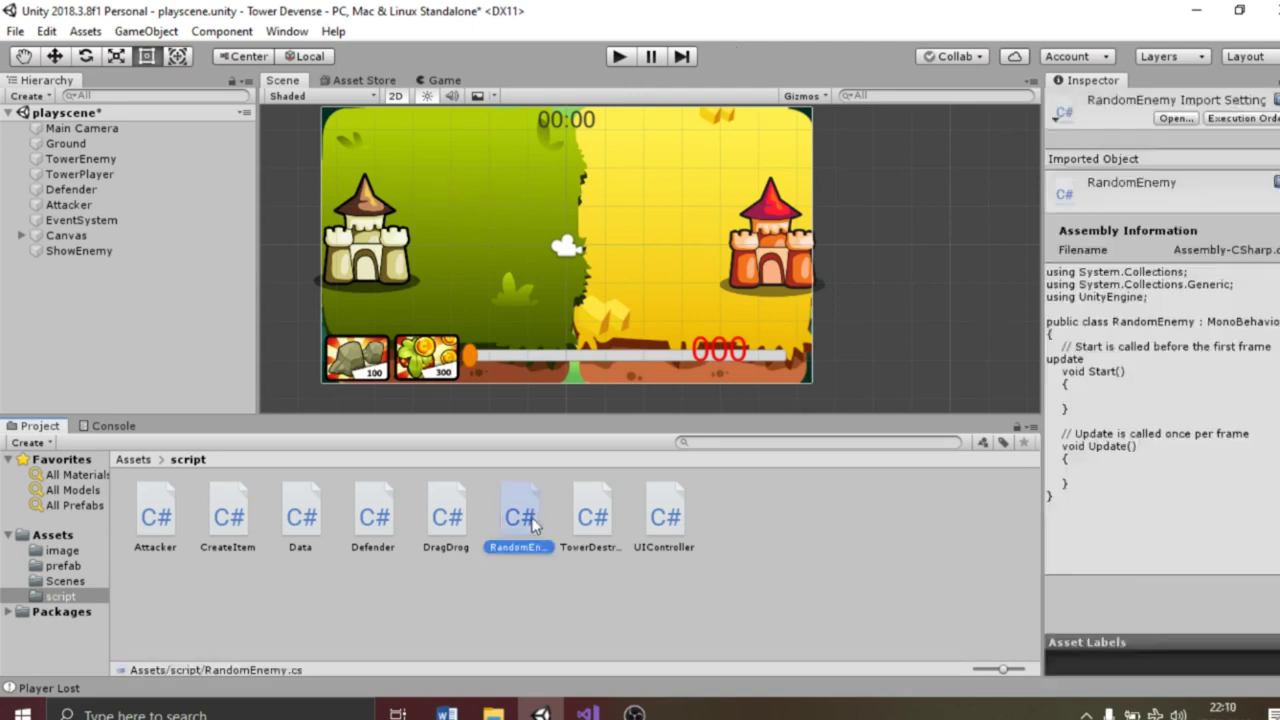
{"action": "double_click", "coordinate": [533, 525]}
Declare a float timer, public GameObject enemy, and public float delayEnemy = 6f in RandomEnemy
{"action": "left_click", "coordinate": [125, 206]}
{"action": "key", "text": "Return"}
{"action": "type", "text": "float timer = 0;"}
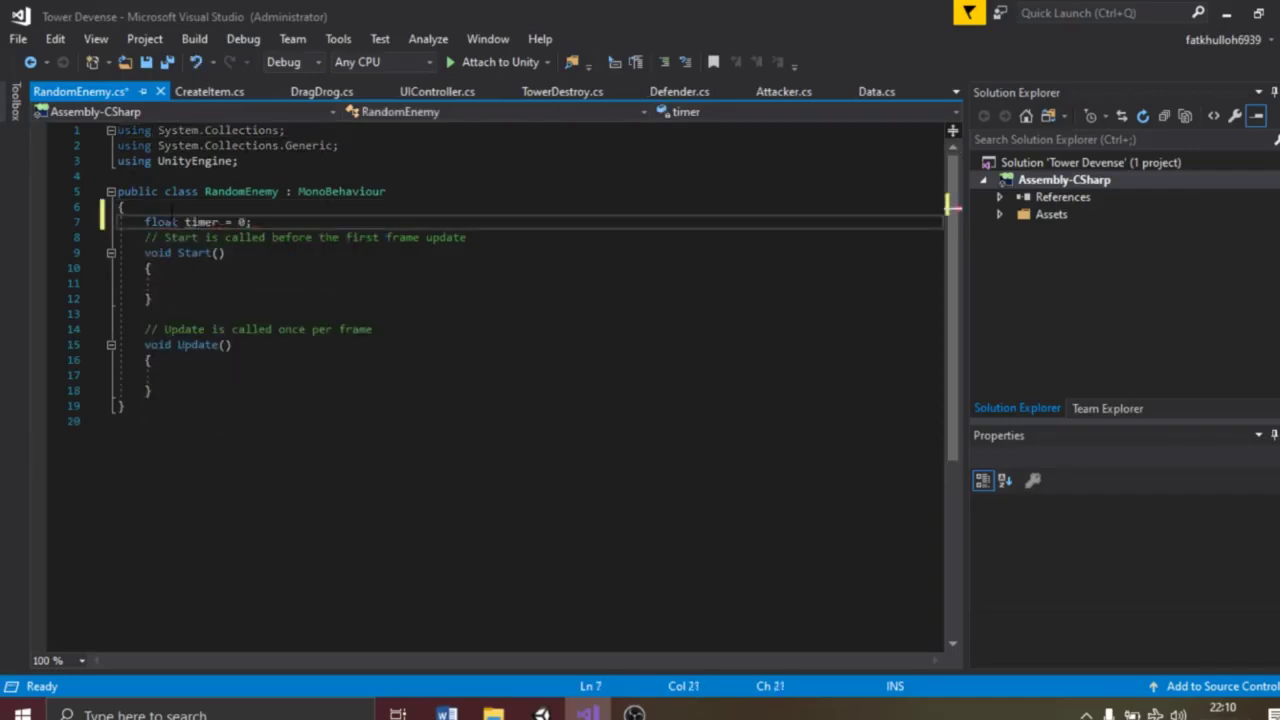
{"action": "key", "text": "Return"}
{"action": "type", "text": "public GameObject enemy;"}
{"action": "key", "text": "Return"}
{"action": "type", "text": "public float dela"}
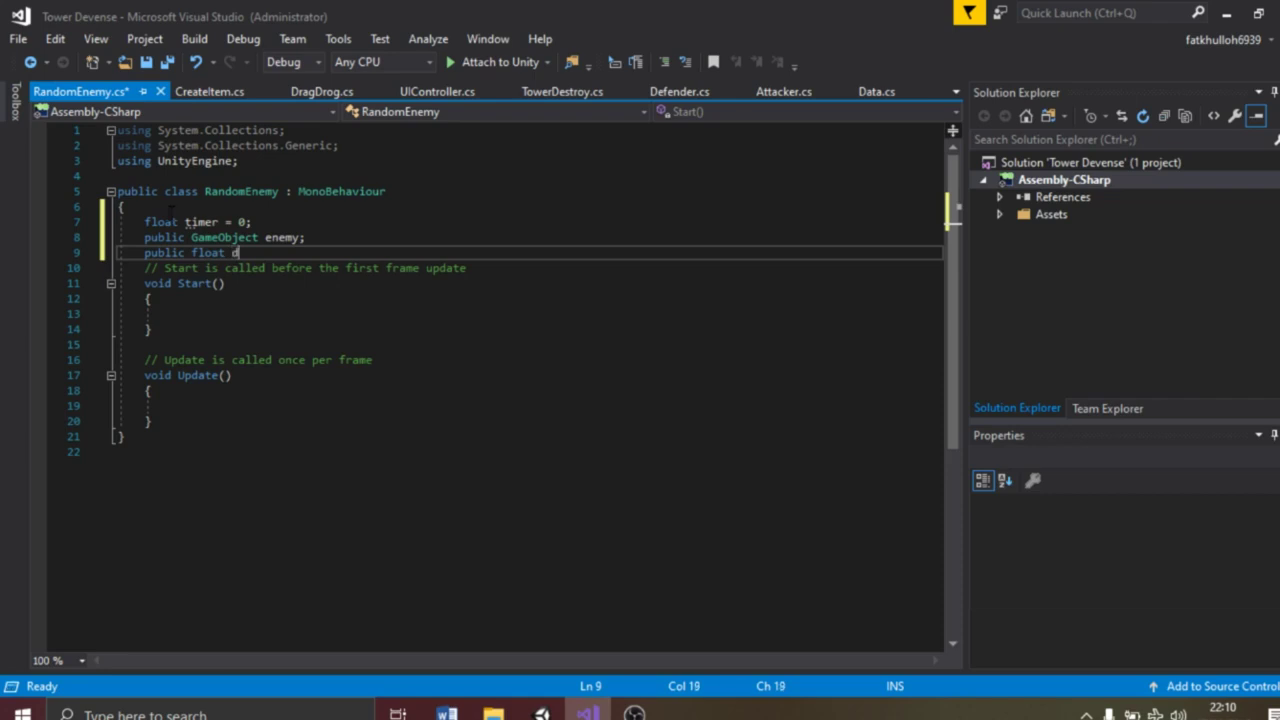
{"action": "type", "text": "yEnemy"}
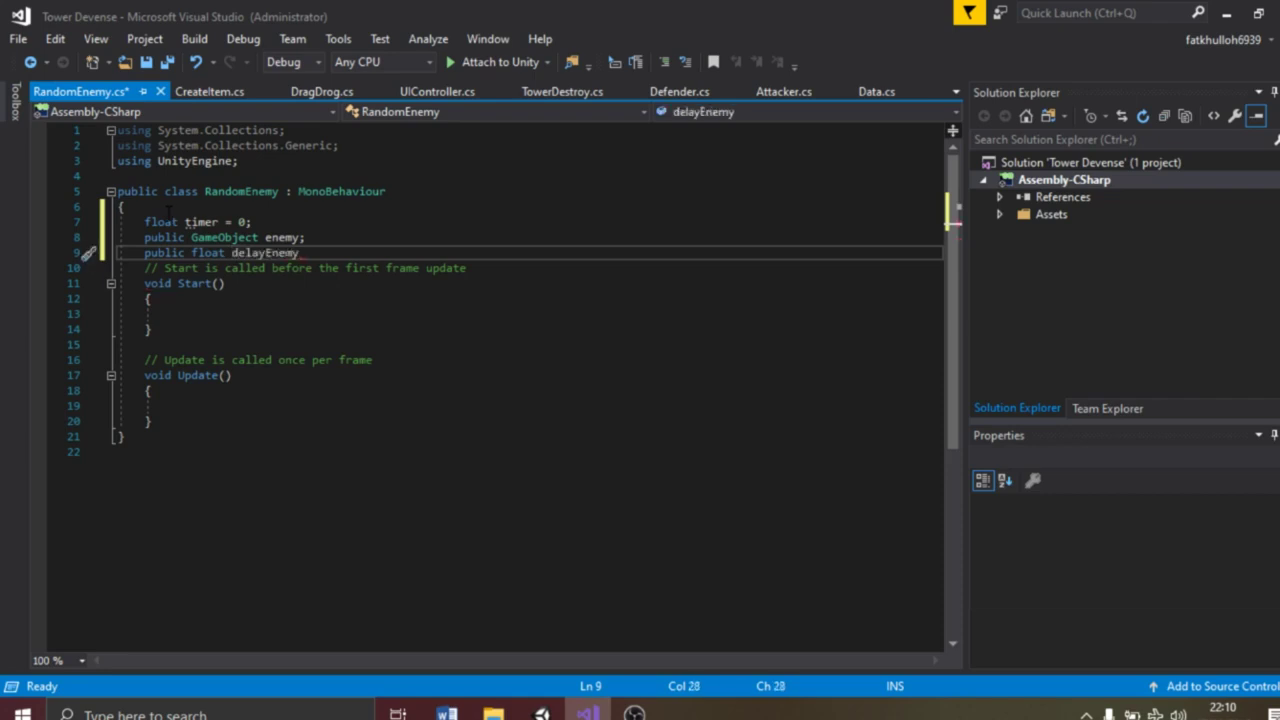
{"action": "type", "text": ";"}
{"action": "key", "text": "BackSpace"}
{"action": "key", "text": "BackSpace"}
{"action": "type", "text": "= 6f"}
{"action": "type", "text": ";"}
{"action": "key", "text": "Return"}
In Update, add Time.deltaTime to timer and open an if block for timer > delayEnemy
{"action": "scroll", "coordinate": [184, 222], "scroll_direction": "down", "scroll_amount": 1}
{"action": "left_click", "coordinate": [236, 376]}
{"action": "type", "text": "timer "}
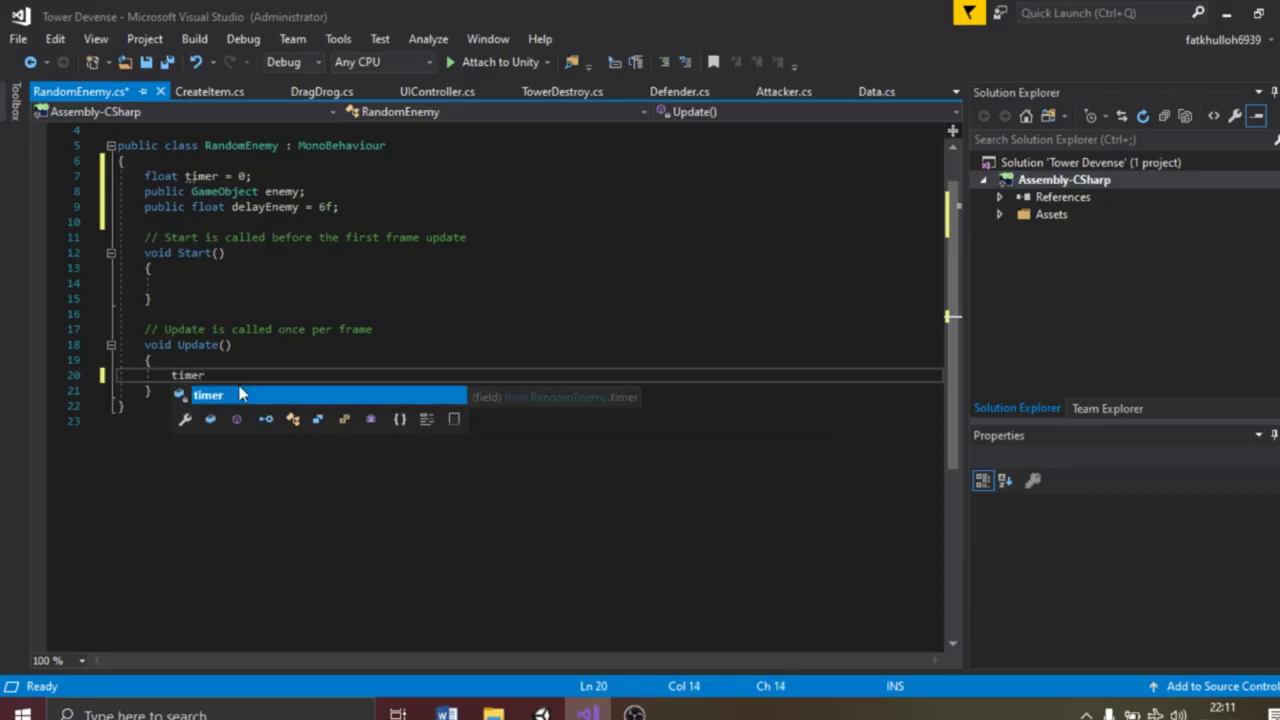
{"action": "type", "text": " tim.de;"}
{"action": "key", "text": "Return"}
{"action": "type", "text": "if(timer"}
{"action": "key", "text": "Escape"}
{"action": "type", "text": "> dela"}
{"action": "key", "text": "Tab"}
{"action": "type", "text": ")"}
{"action": "key", "text": "Return"}
{"action": "type", "text": "{"}
{"action": "key", "text": "Return"}
Instantiate enemy at a random Vector3 (y from Random.Range(-2.5f, 2.5f), z 0) with Quaternion.identity
{"action": "type", "text": "Ins"}
{"action": "key", "text": "Tab"}
{"action": "type", "text": "(enemy"}
{"action": "key", "text": "Tab"}
{"action": "type", "text": ", new vect"}
{"action": "key", "text": "Tab"}
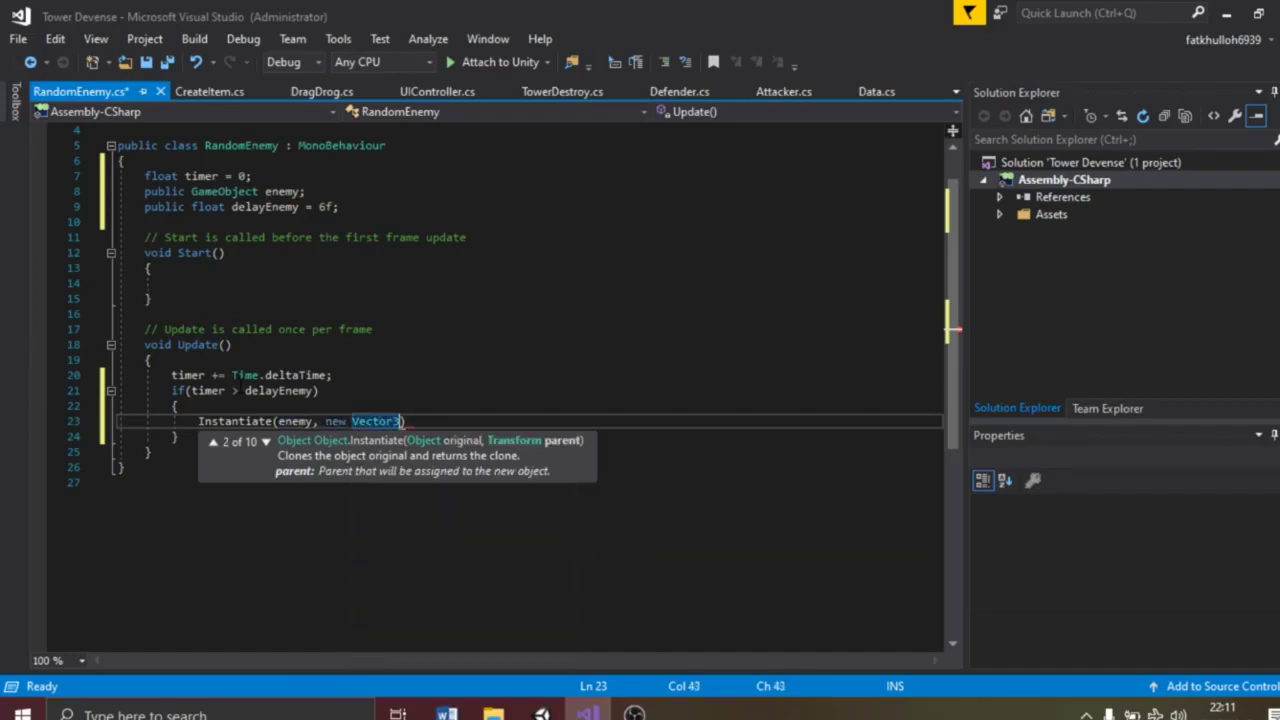
{"action": "type", "text": "(Rando"}
{"action": "key", "text": "Down"}
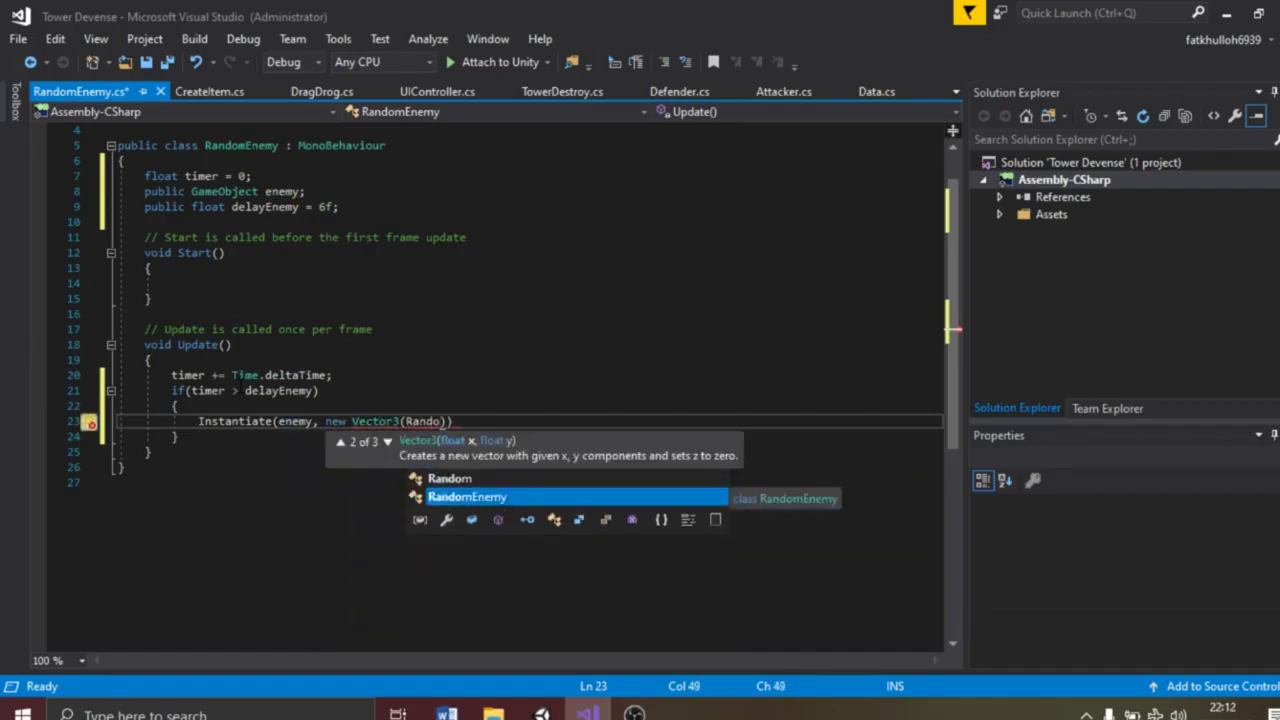
{"action": "type", "text": "m.rang"}
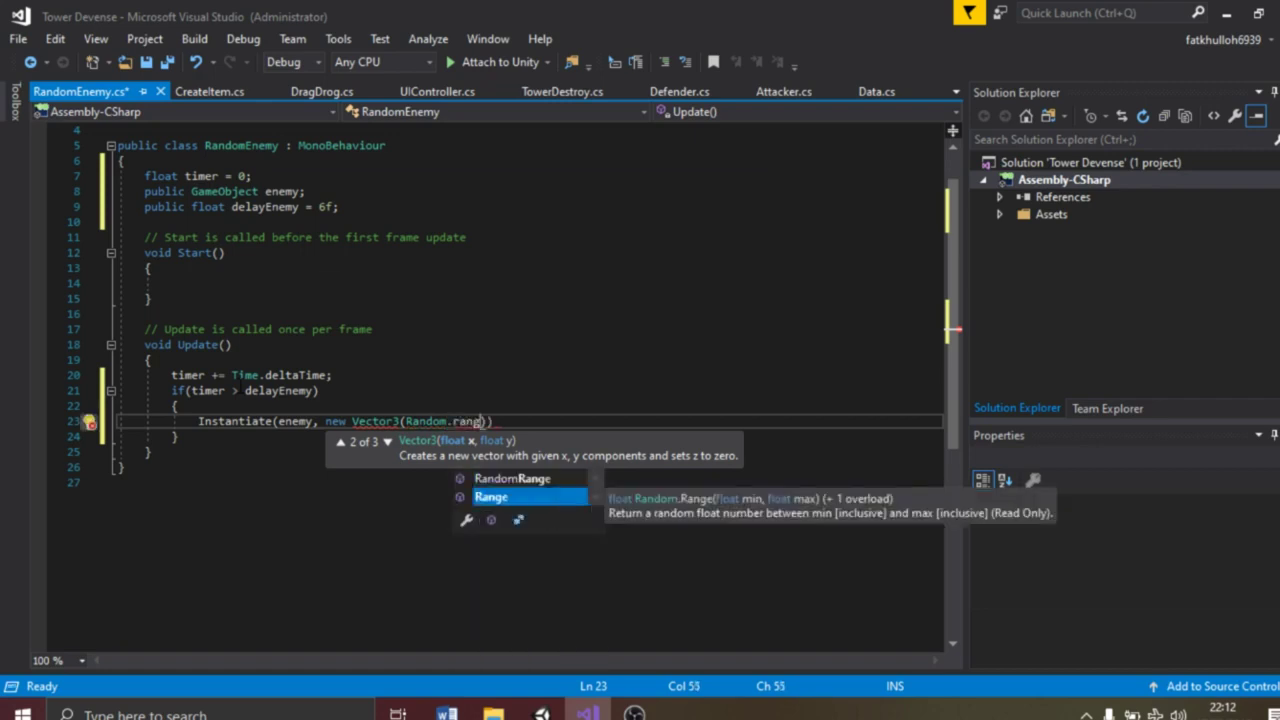
{"action": "type", "text": "(2f, "}
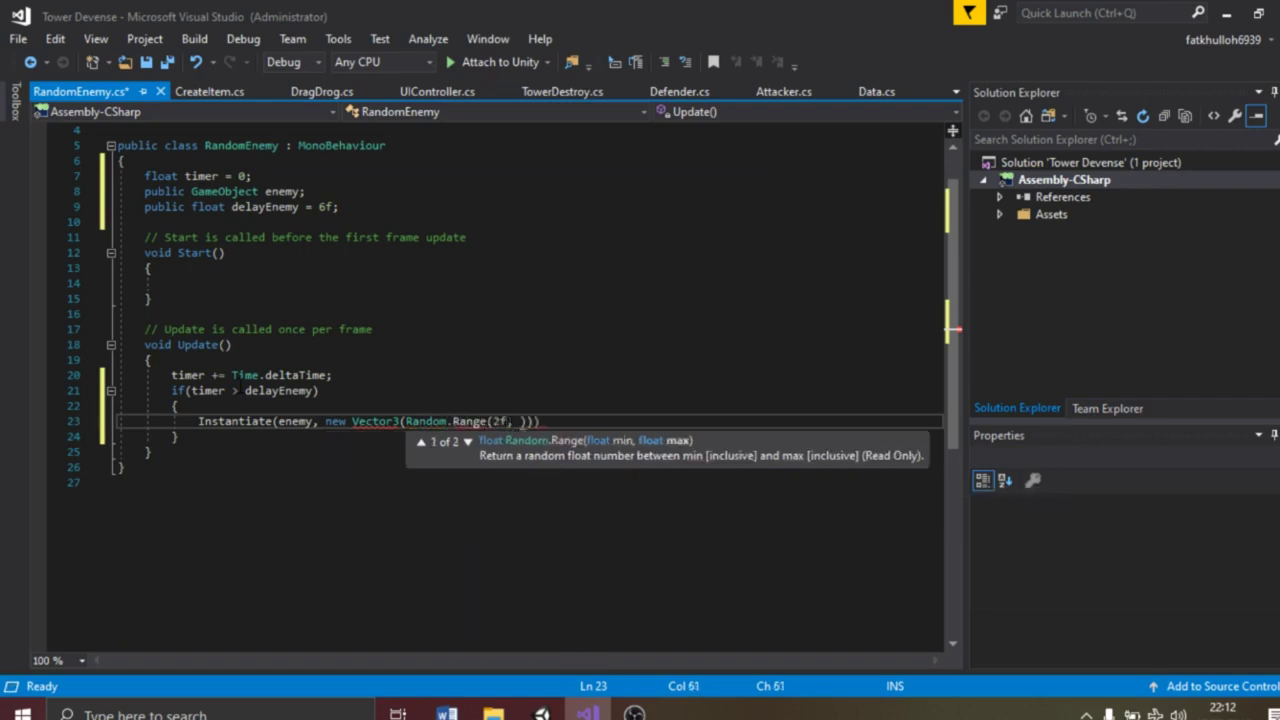
{"action": "type", "text": "), Random"}
{"action": "key", "text": "Escape"}
{"action": "type", "text": ".Range("}
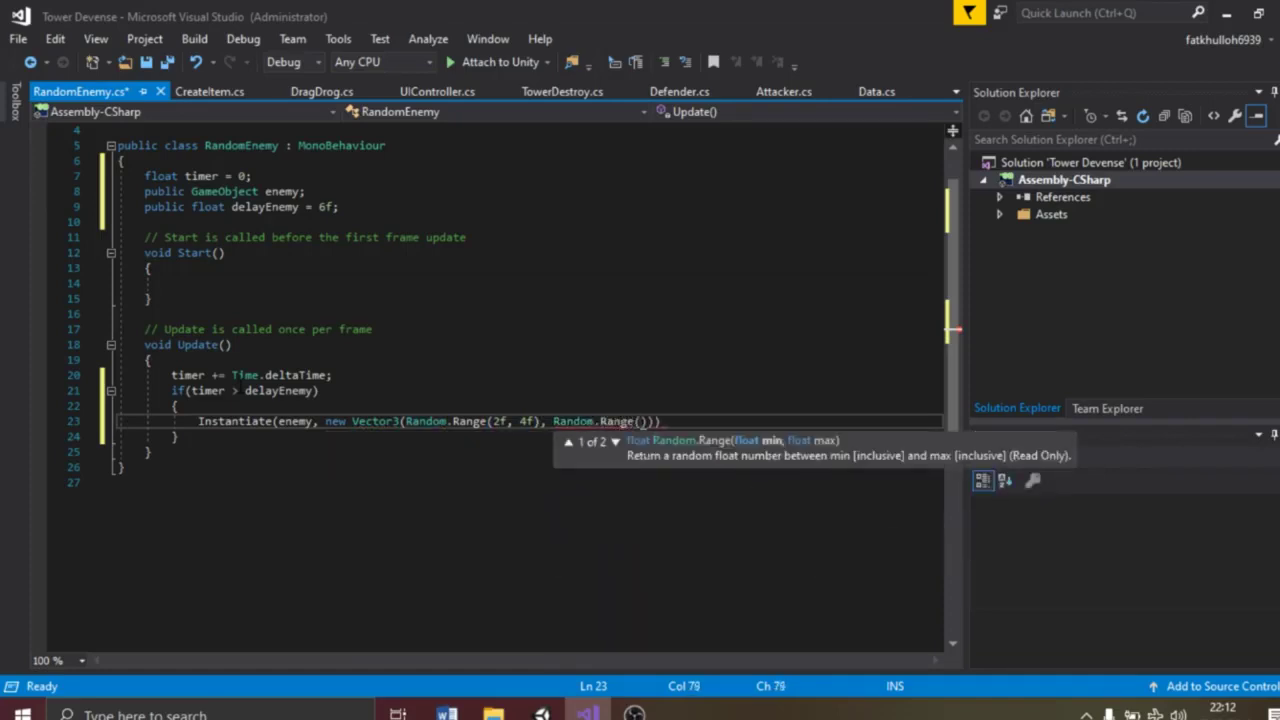
{"action": "type", "text": "-2.5"}
{"action": "type", "text": "f, "}
{"action": "type", "text": "2.5"}
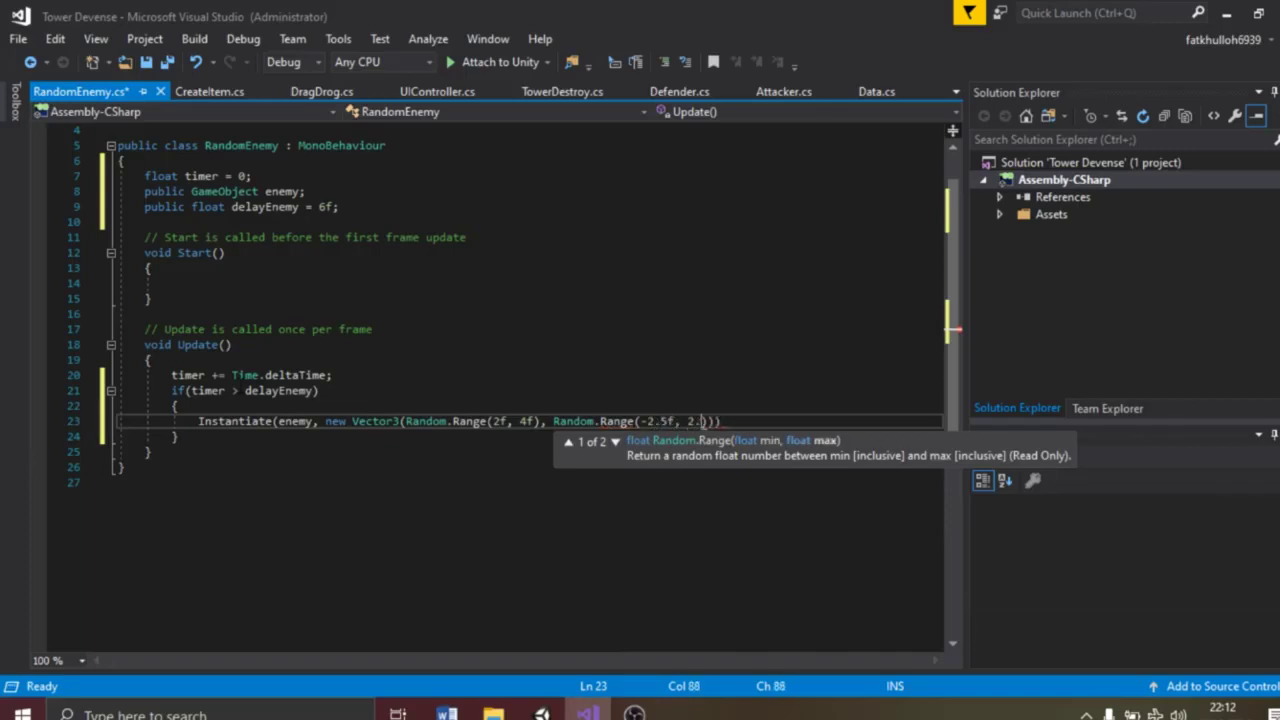
{"action": "type", "text": "f),0"}
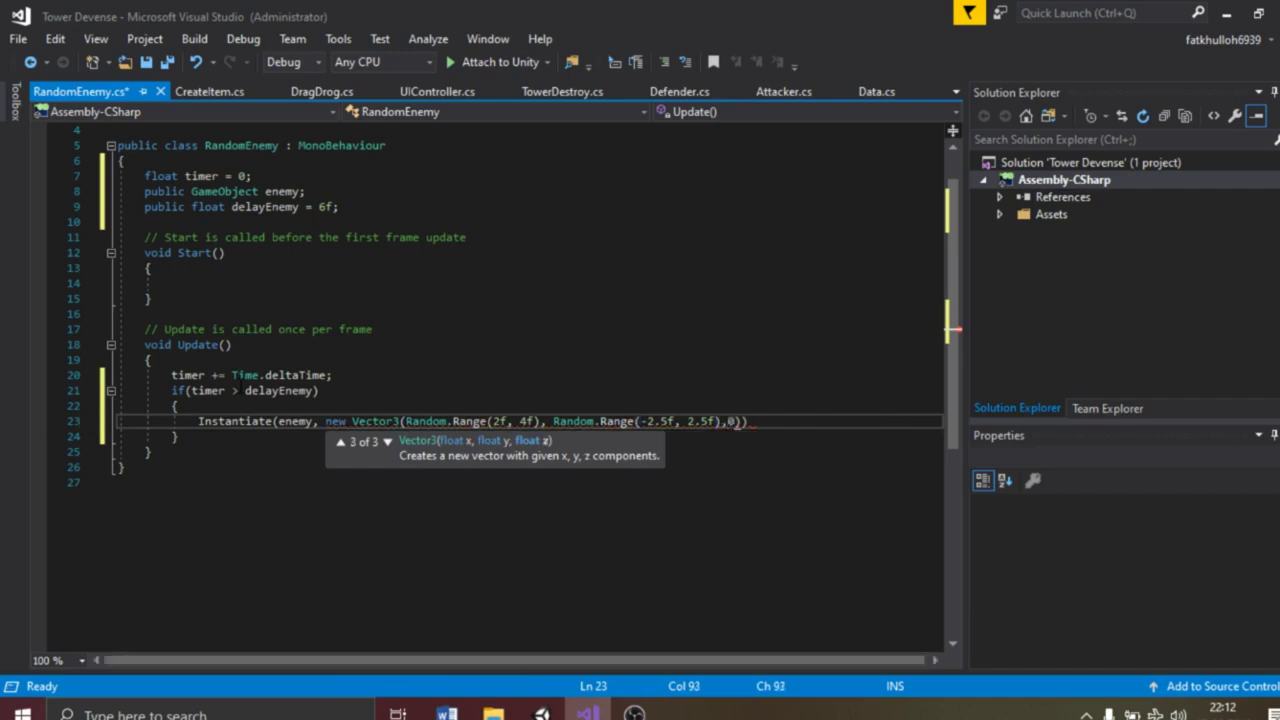
{"action": "type", "text": "), "}
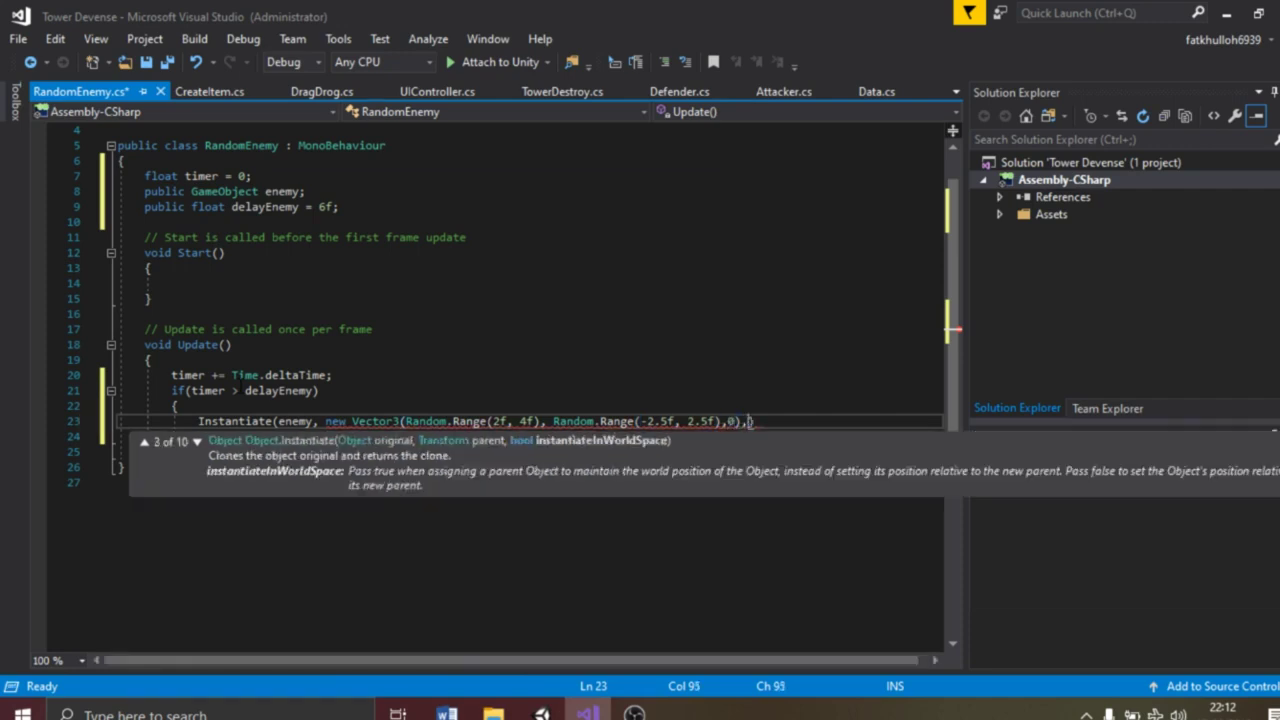
{"action": "type", "text": "Quaternion.id"}
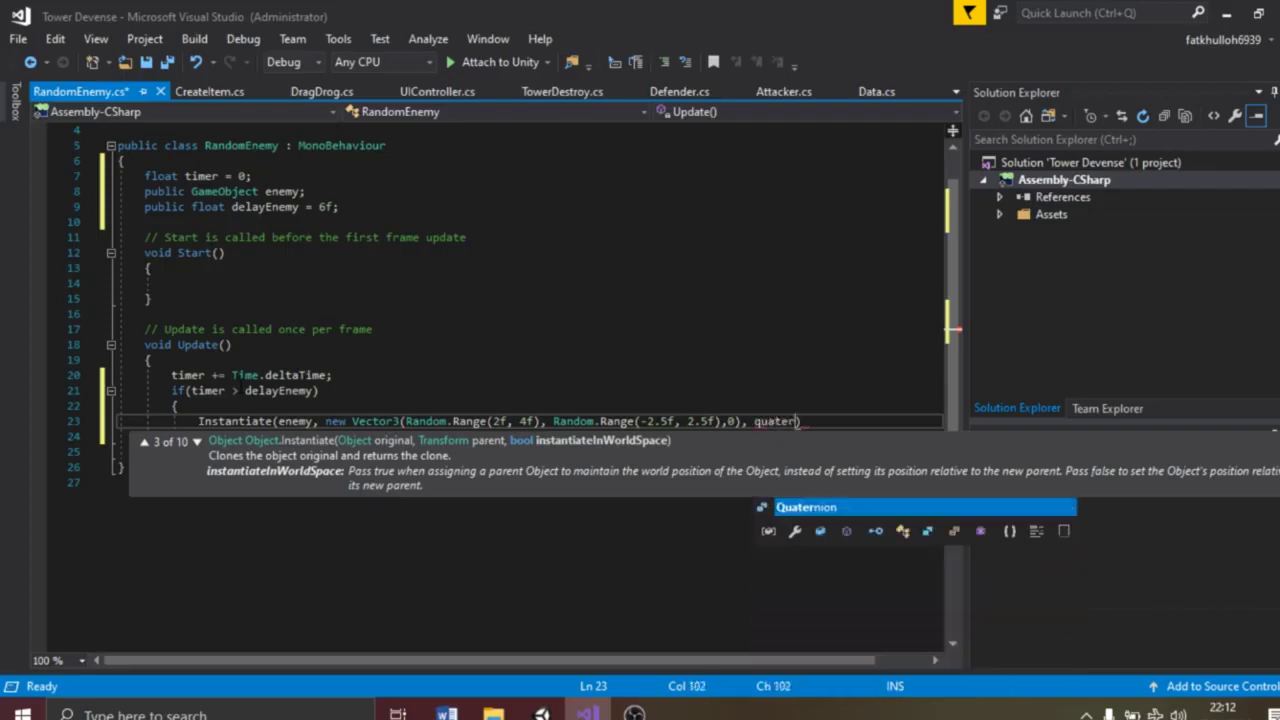
{"action": "key", "text": "Tab"}
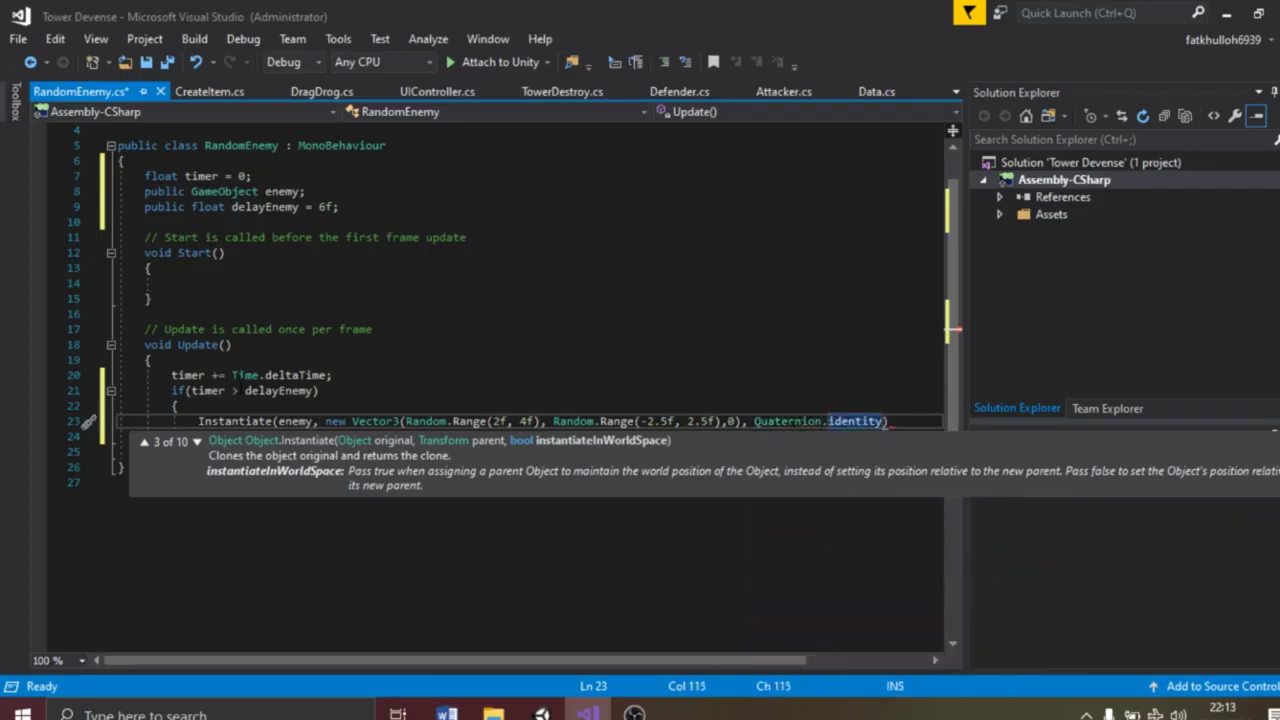
{"action": "type", "text": ");"}
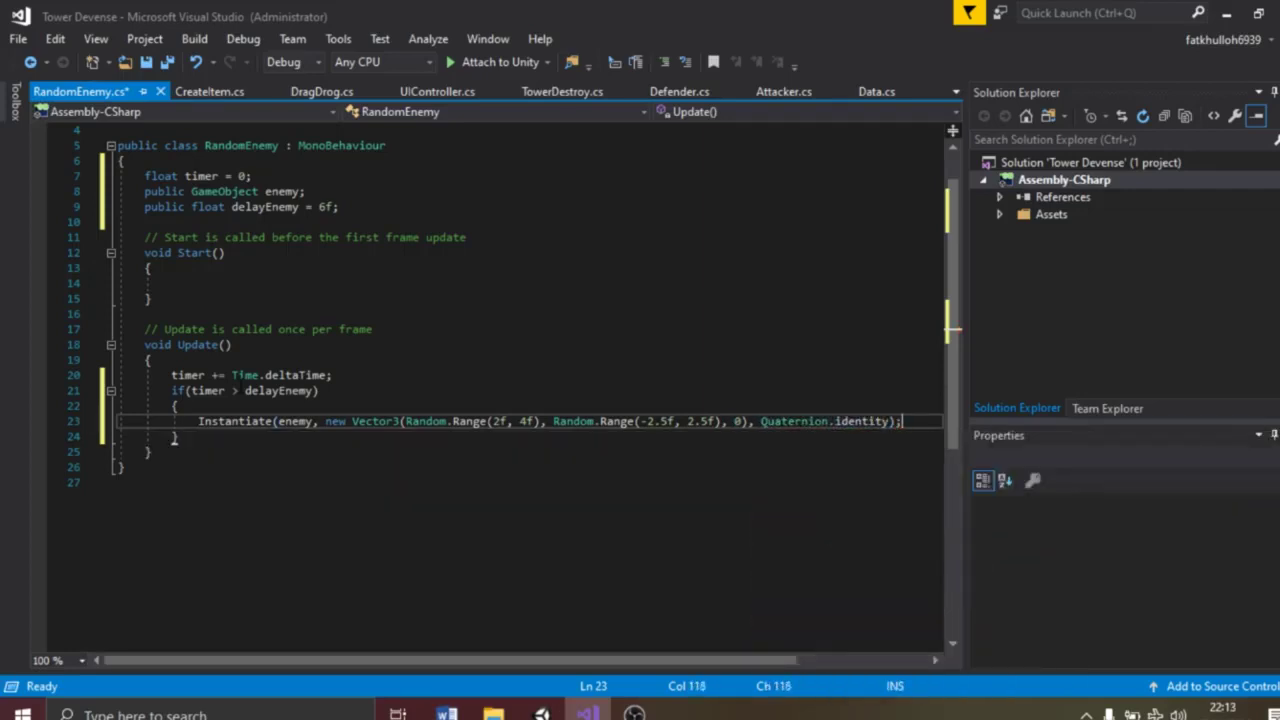
Reset the timer after spawning and save the RandomEnemy script
{"action": "key", "text": "Return"}
{"action": "type", "text": "timer"}
{"action": "key", "text": "Escape"}
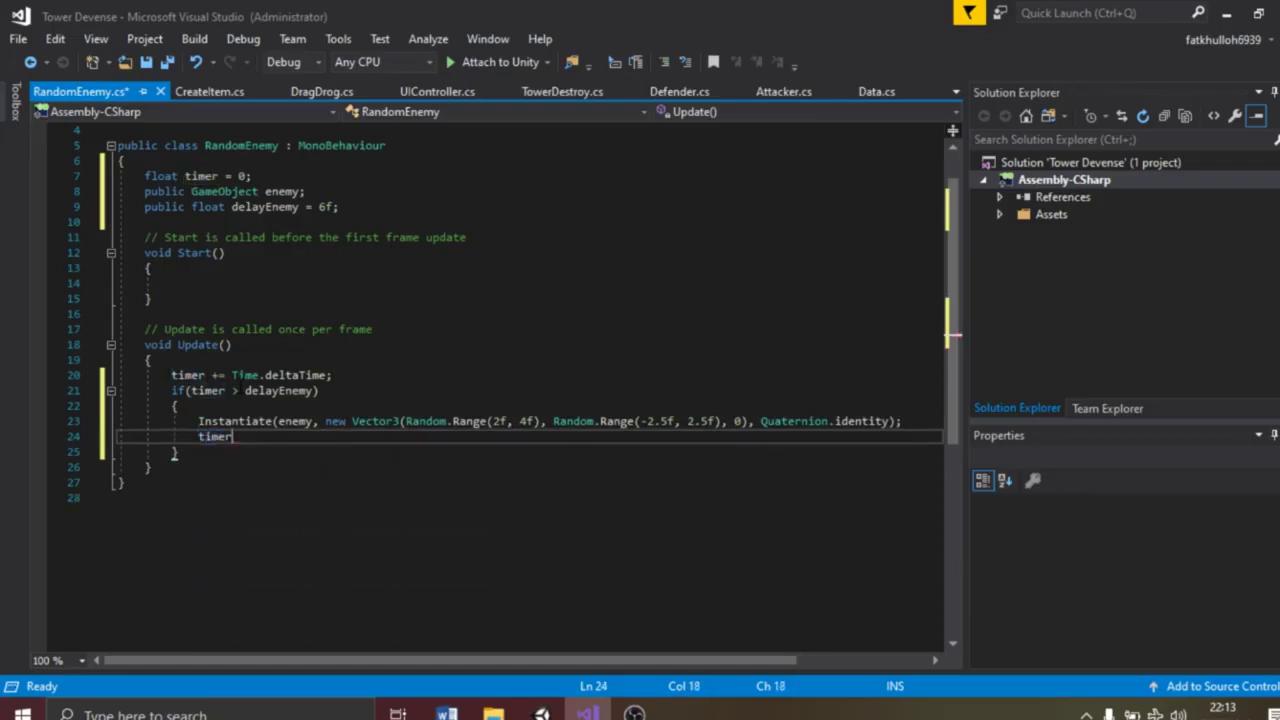
{"action": "type", "text": ";"}
{"action": "key", "text": "ctrl+s"}
{"action": "key", "text": "alt+Tab"}
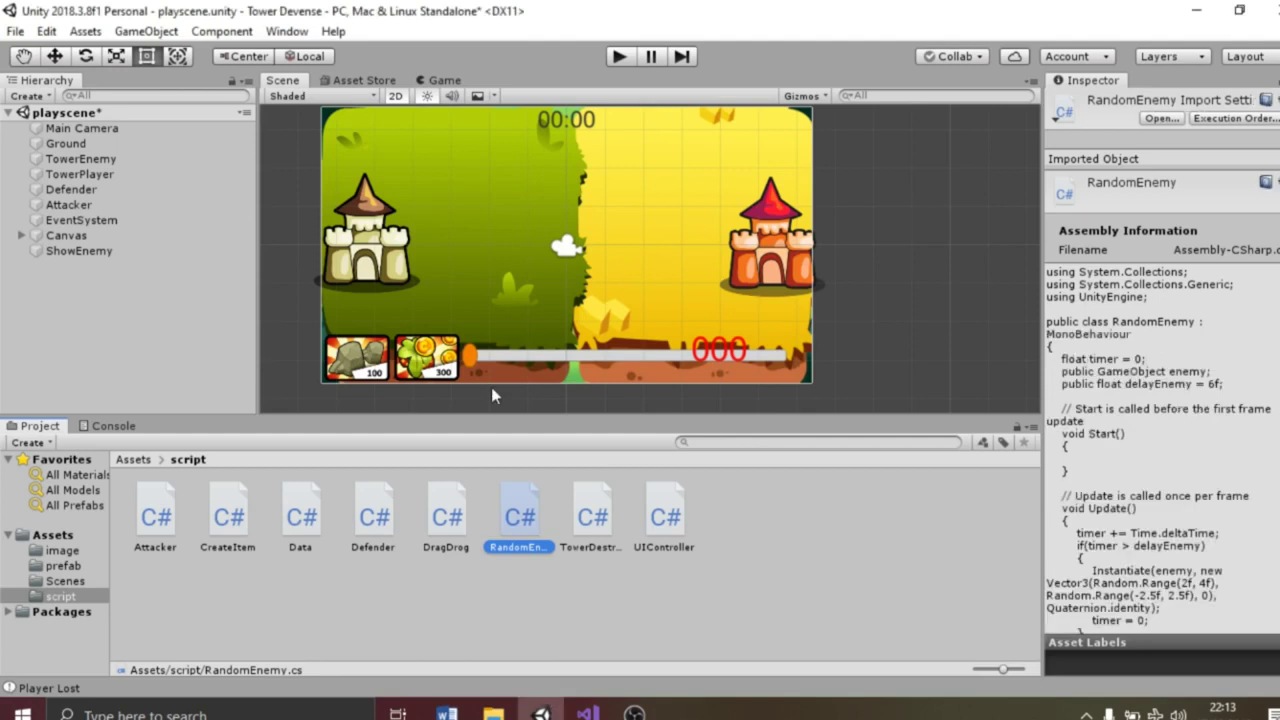
Add RandomEnemy to ShowEnemy with the EnemyAttact prefab as Enemy, then enter Play mode
{"action": "left_click", "coordinate": [80, 251]}
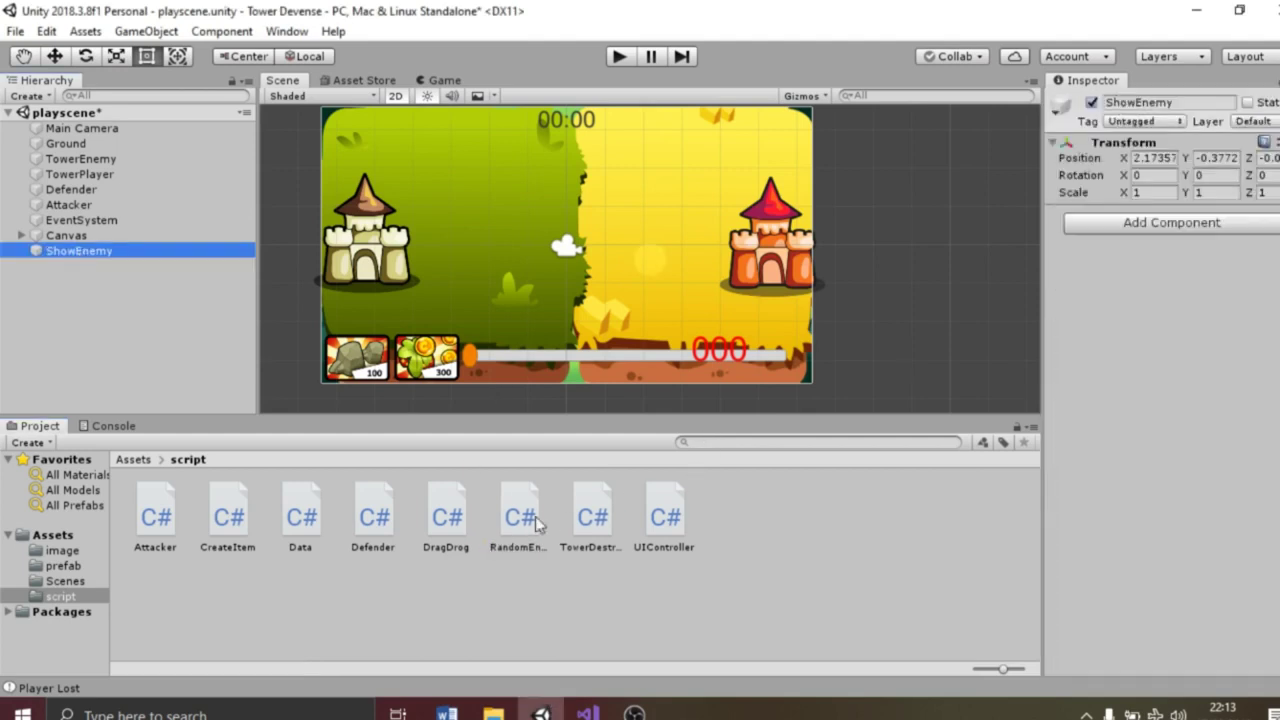
{"action": "left_click_drag", "start_coordinate": [538, 525], "coordinate": [1149, 237]}
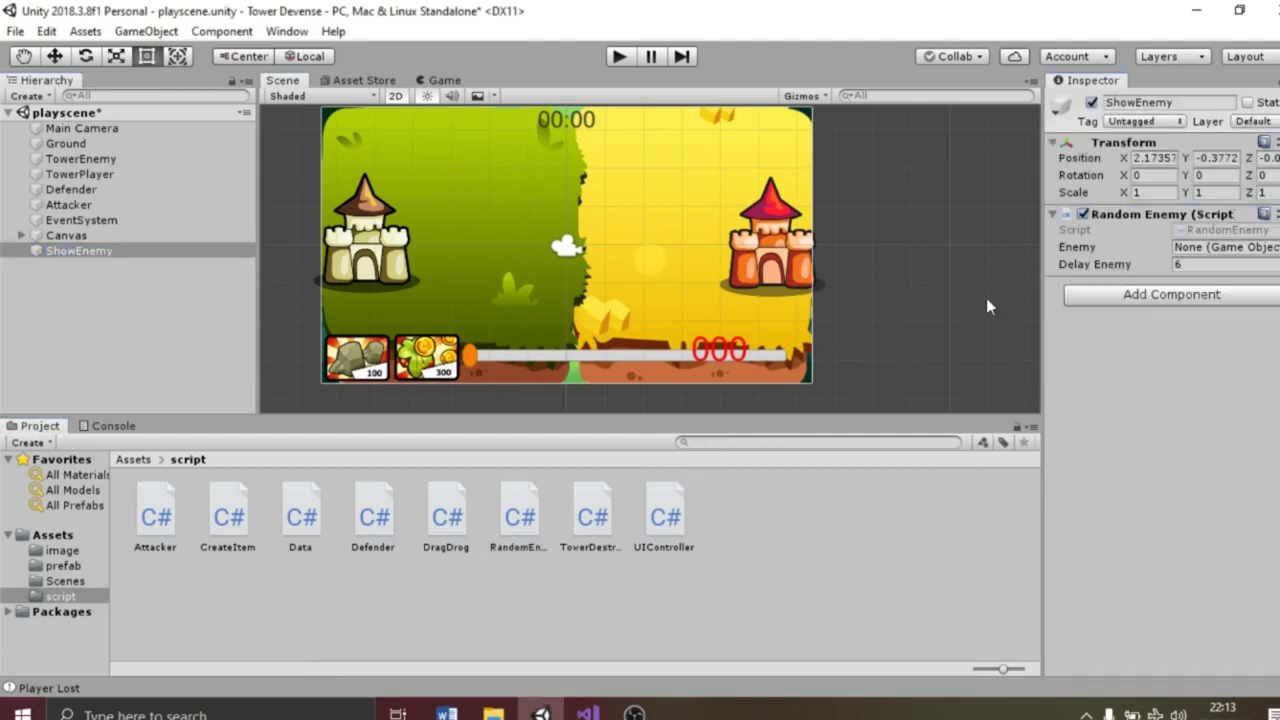
{"action": "left_click", "coordinate": [62, 566]}
{"action": "left_click_drag", "start_coordinate": [155, 510], "coordinate": [1220, 247]}
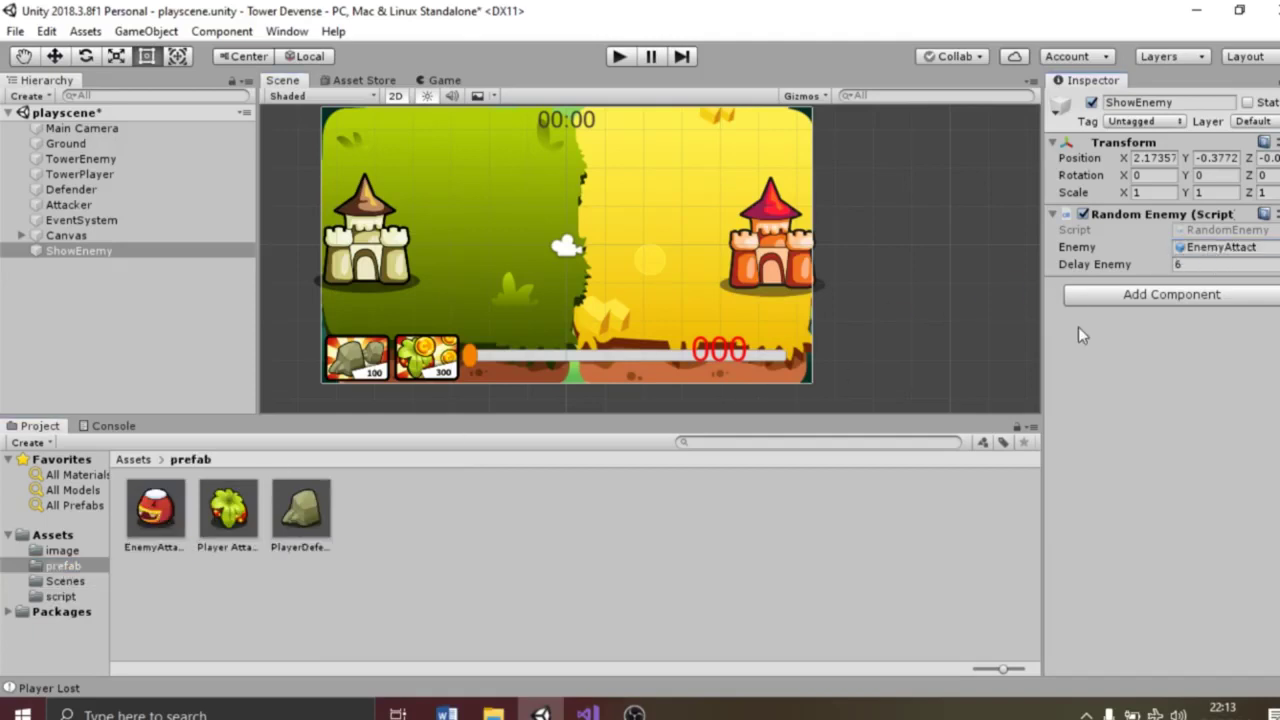
{"action": "left_click", "coordinate": [615, 58]}
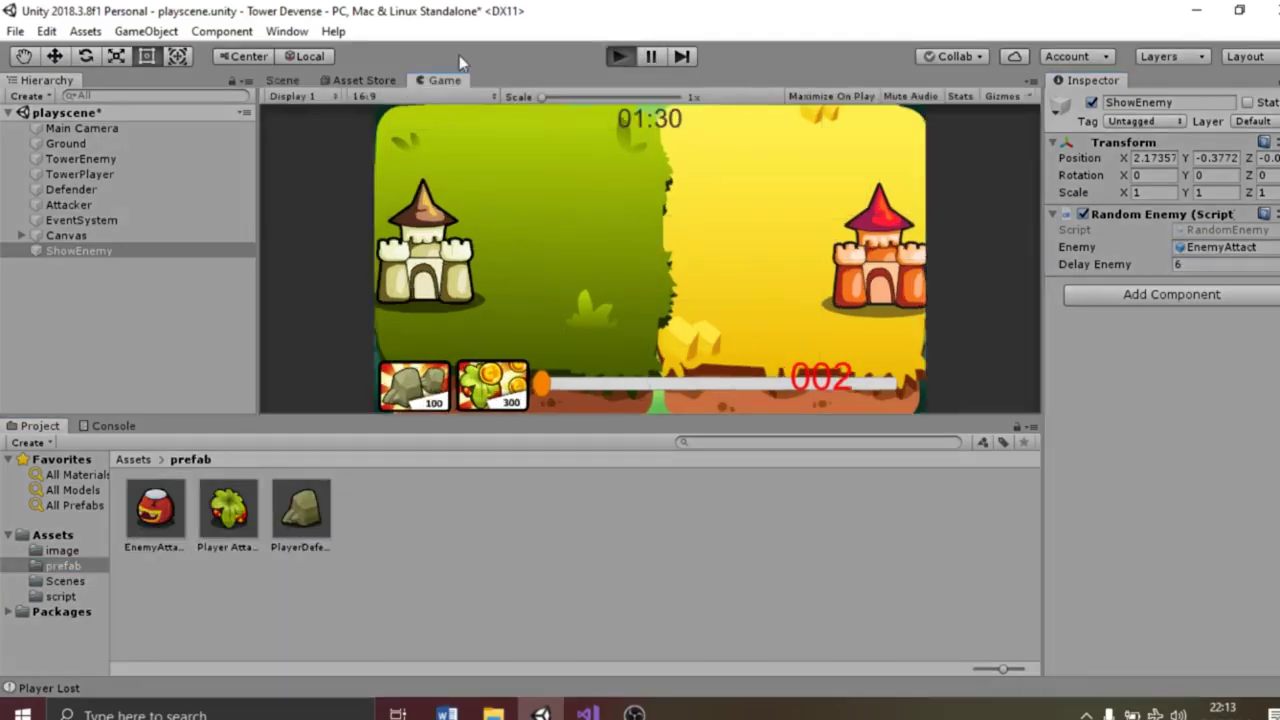
Deploy plant and rock units across the lanes while EnemyAttact clones spawn on the right
{"action": "left_click", "coordinate": [95, 428]}
{"action": "left_click", "coordinate": [540, 285]}
{"action": "left_click", "coordinate": [575, 175]}
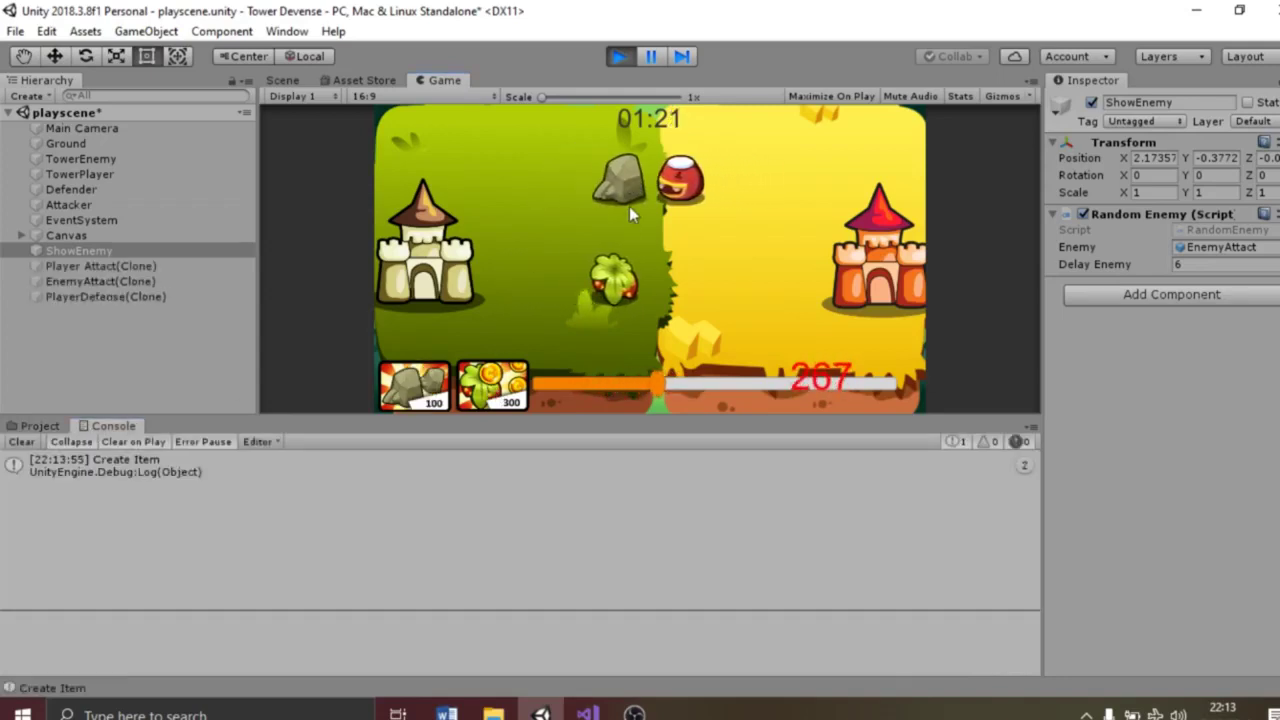
{"action": "left_click", "coordinate": [515, 372]}
{"action": "left_click", "coordinate": [515, 372]}
{"action": "left_click", "coordinate": [600, 245]}
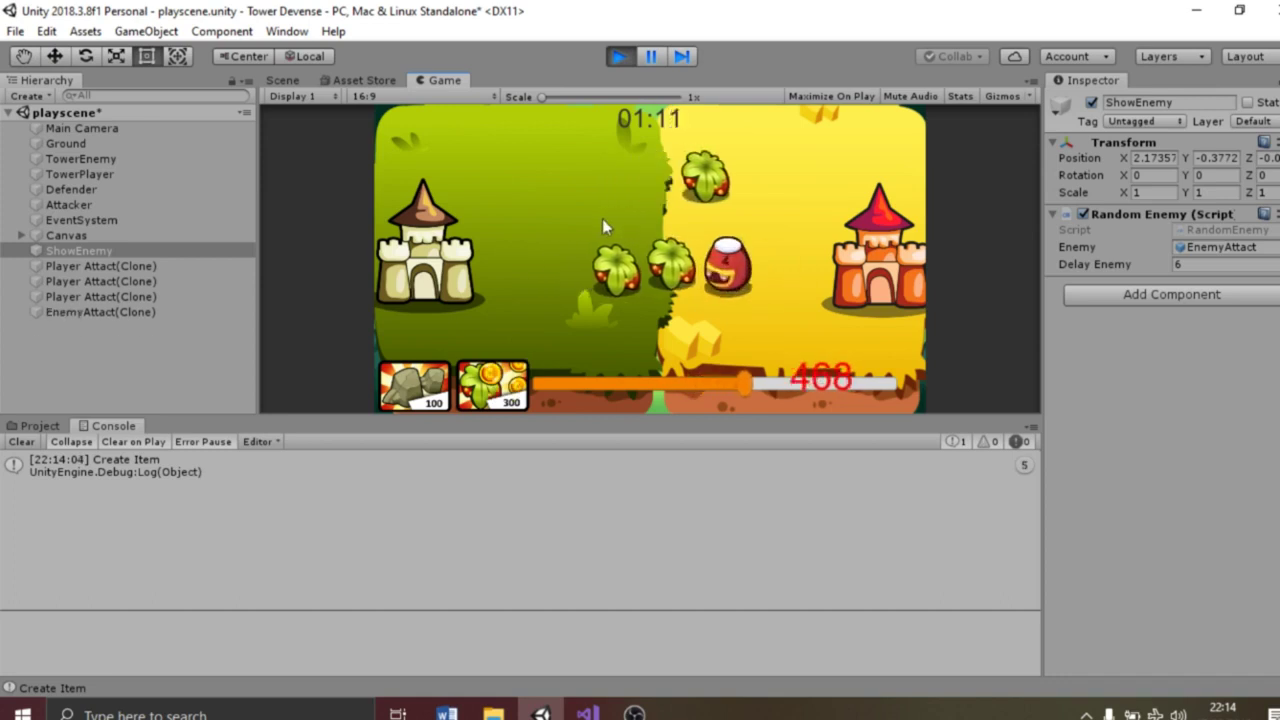